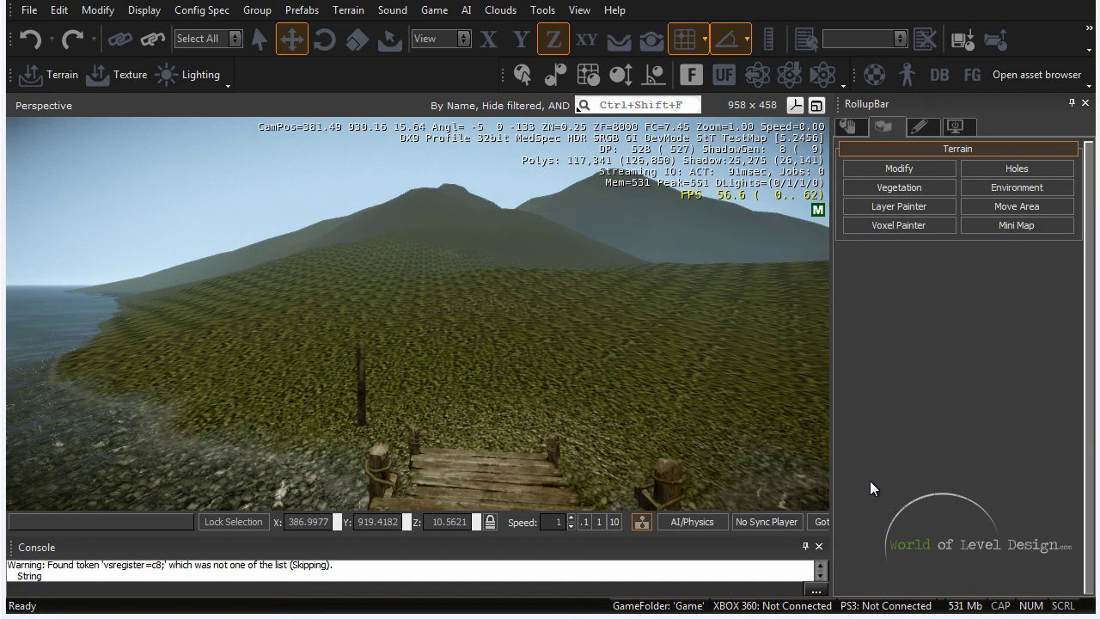
Step: Open the terrain vegetation tools for placing and painting vegetation objects
click(848, 128)
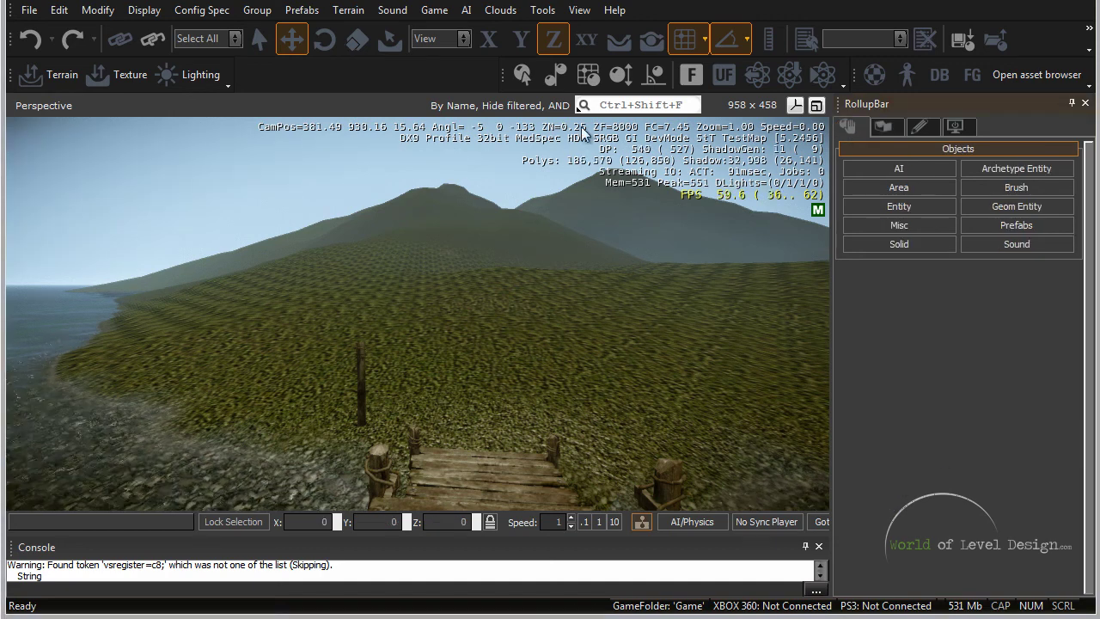
click(884, 126)
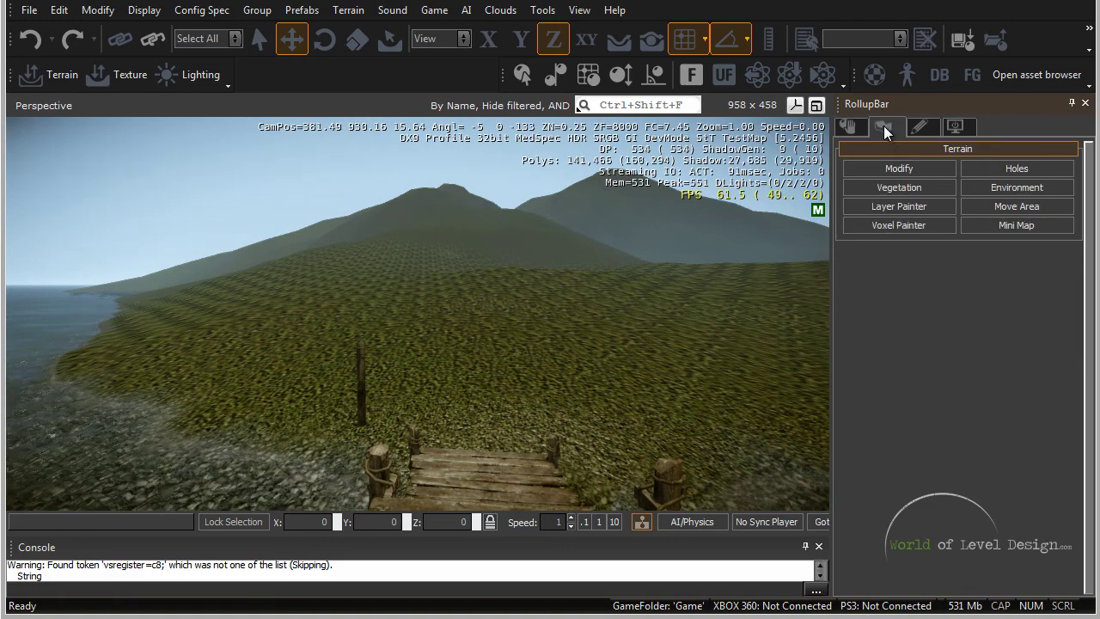
click(911, 188)
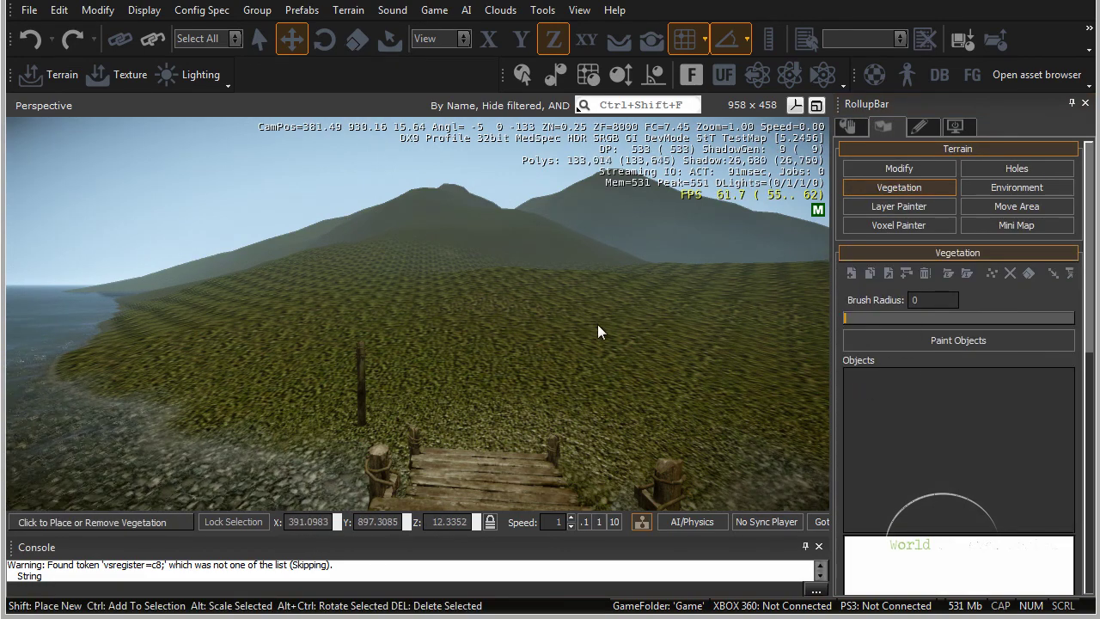
right_drag(454, 348, 458, 350)
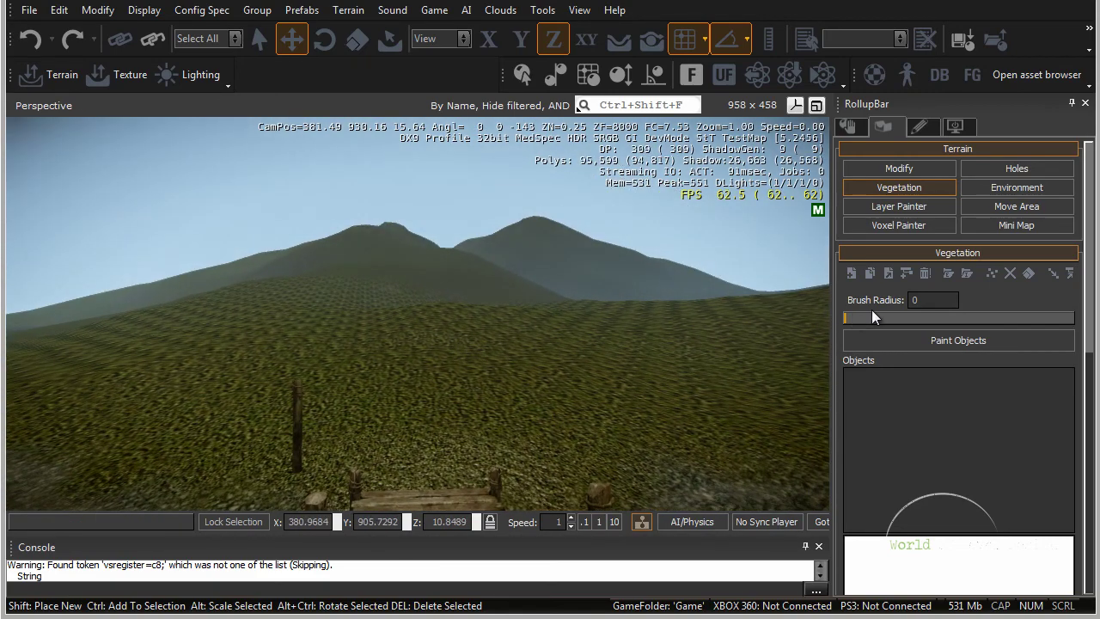
Step: Create a new vegetation category named Trees
click(908, 275)
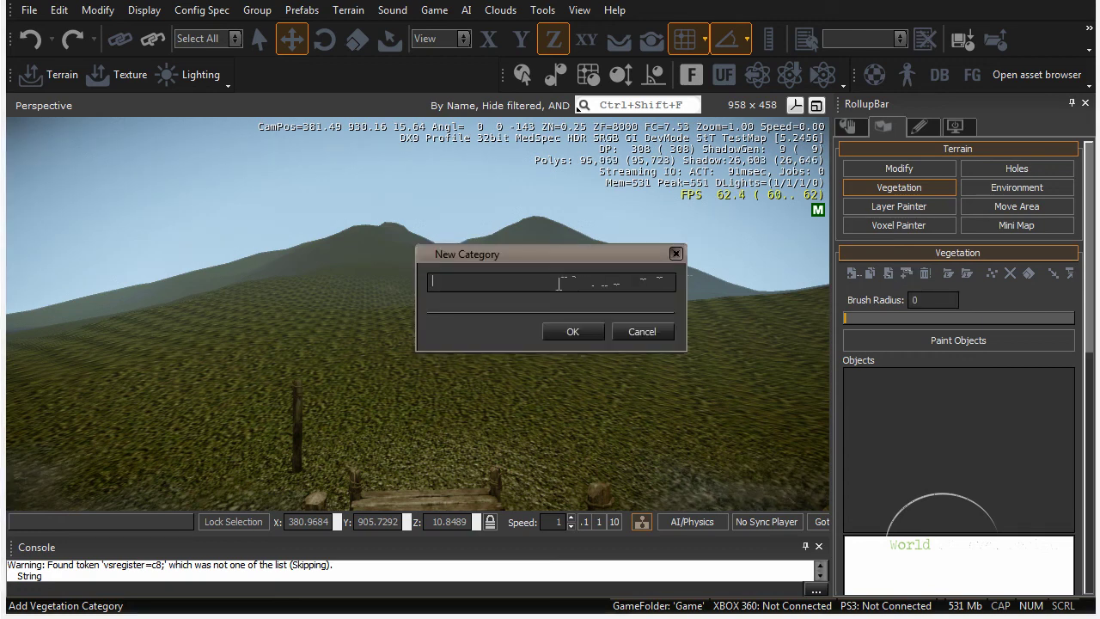
click(583, 329)
click(873, 378)
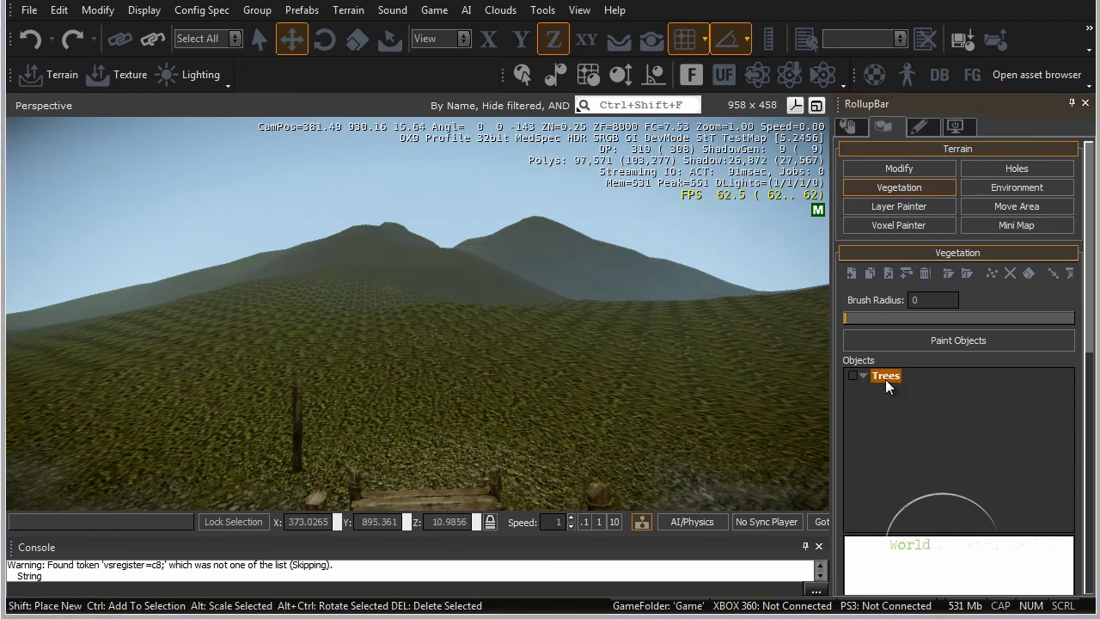
right_drag(668, 396, 676, 398)
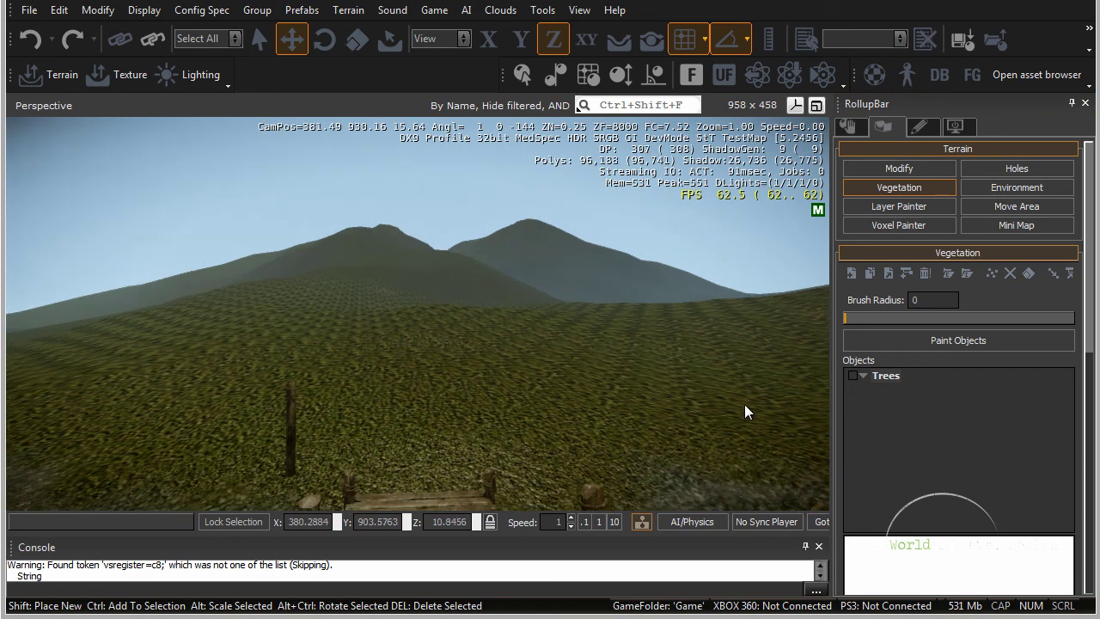
Step: Start adding an object to the Trees category and browse to the objects/natural folder
click(891, 383)
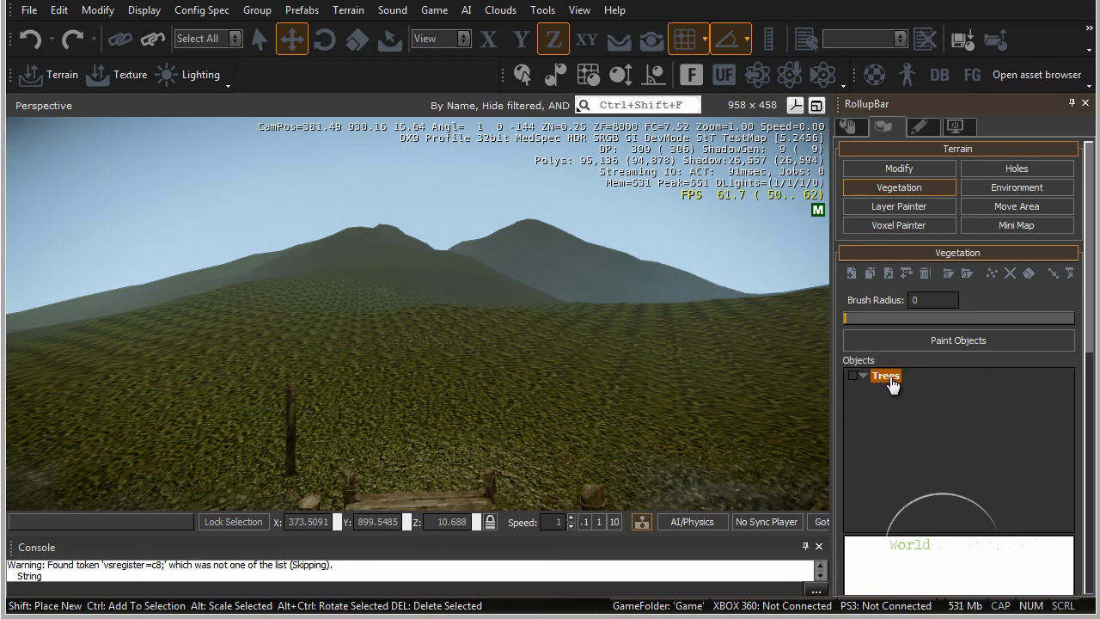
right_click(891, 383)
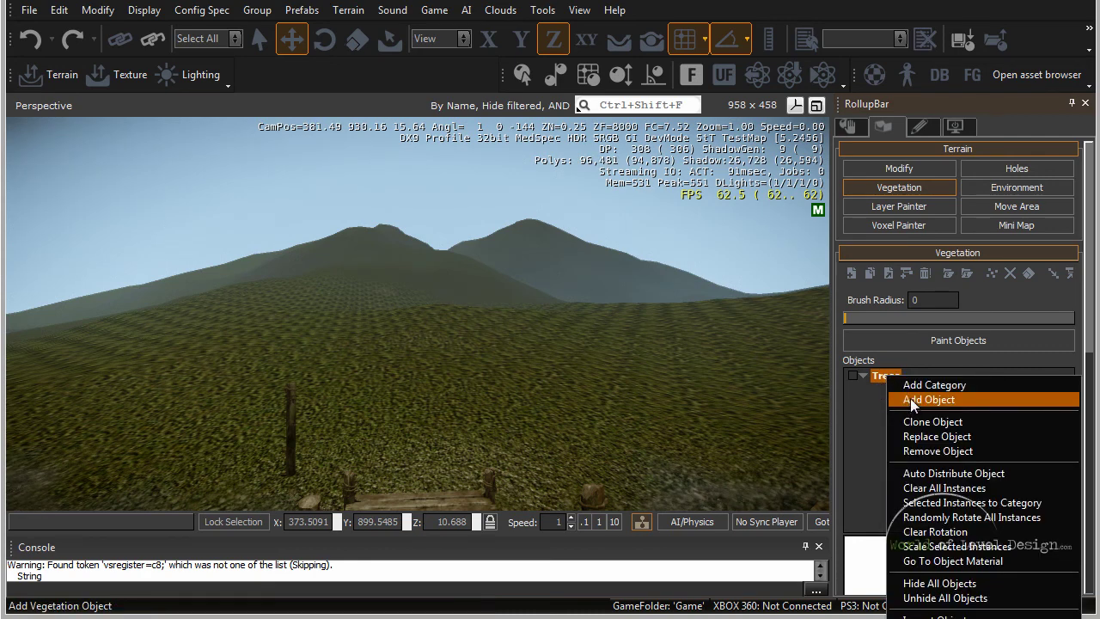
click(913, 401)
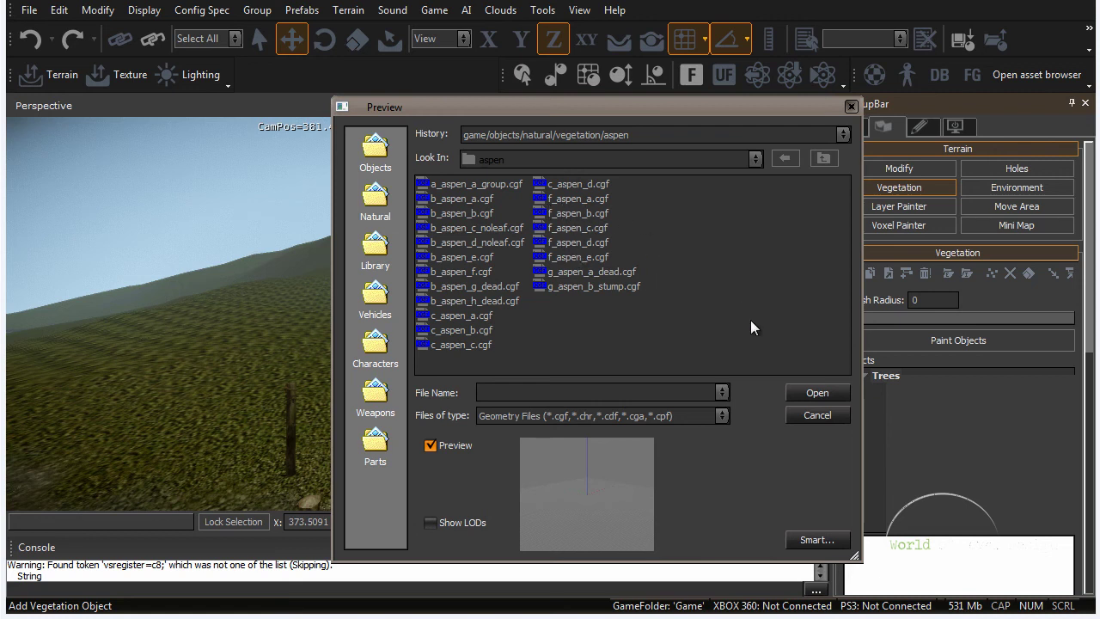
click(375, 153)
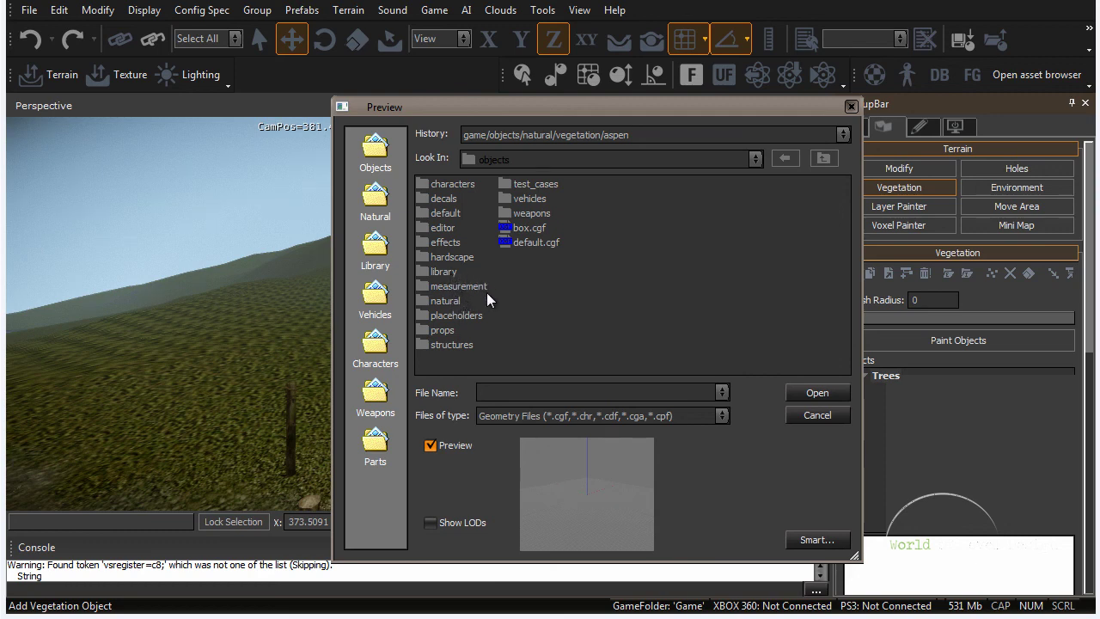
double_click(438, 302)
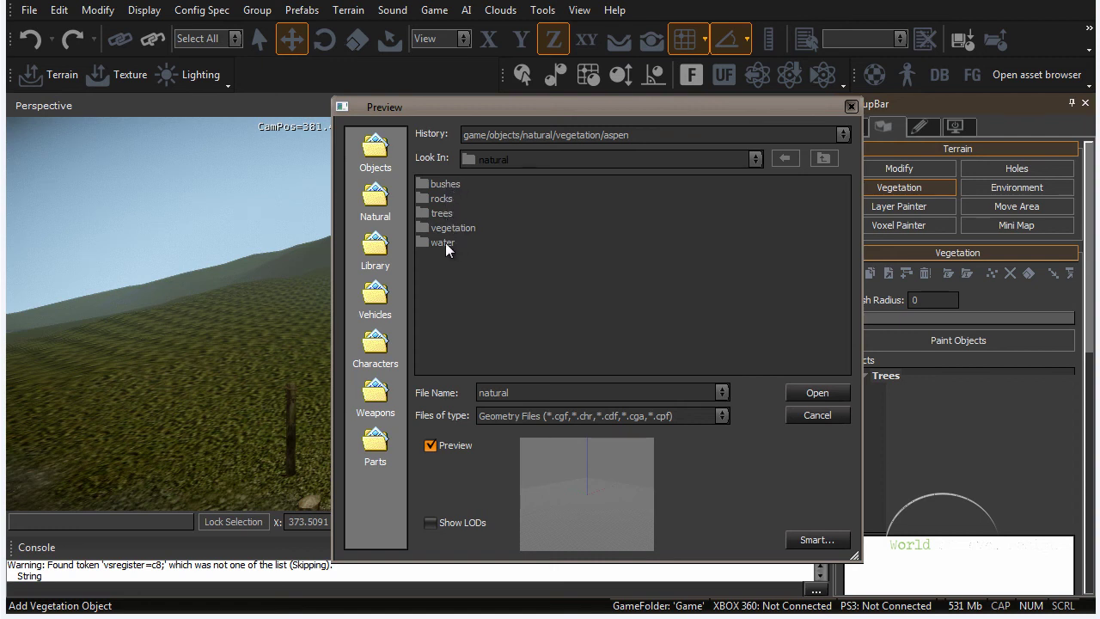
Step: Look into the trees/jungle_tree_large folder and return to the natural folder
double_click(444, 213)
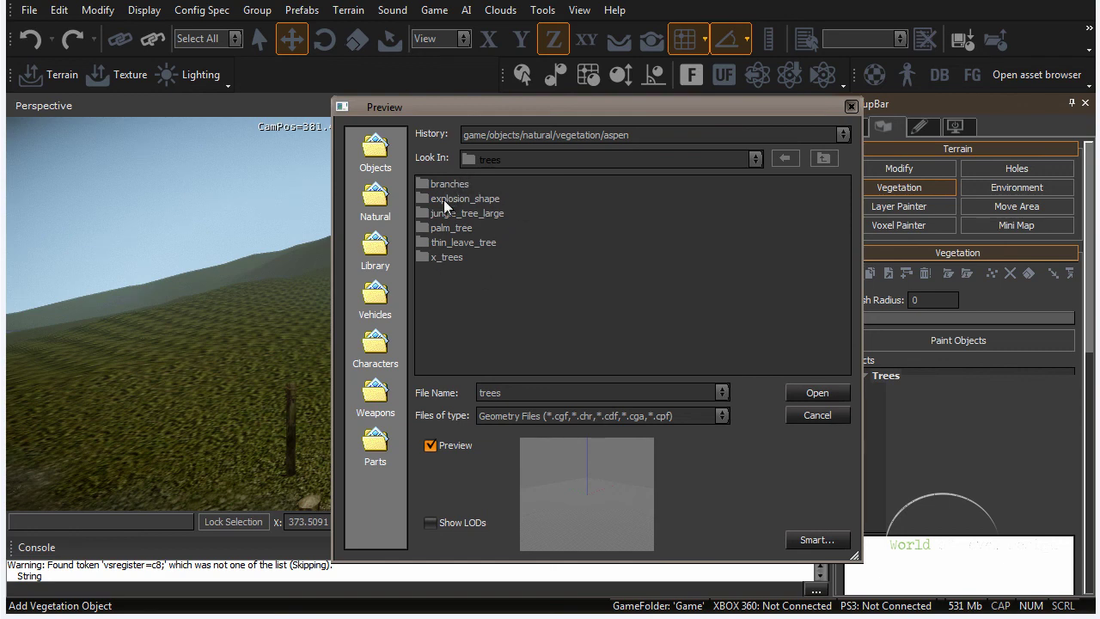
double_click(463, 214)
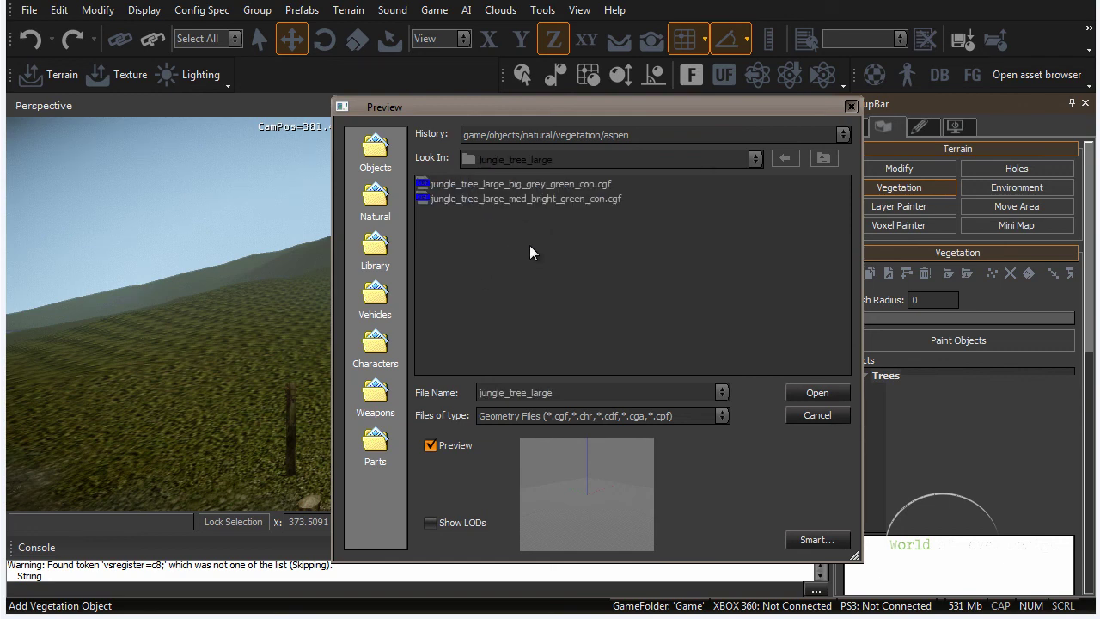
click(817, 160)
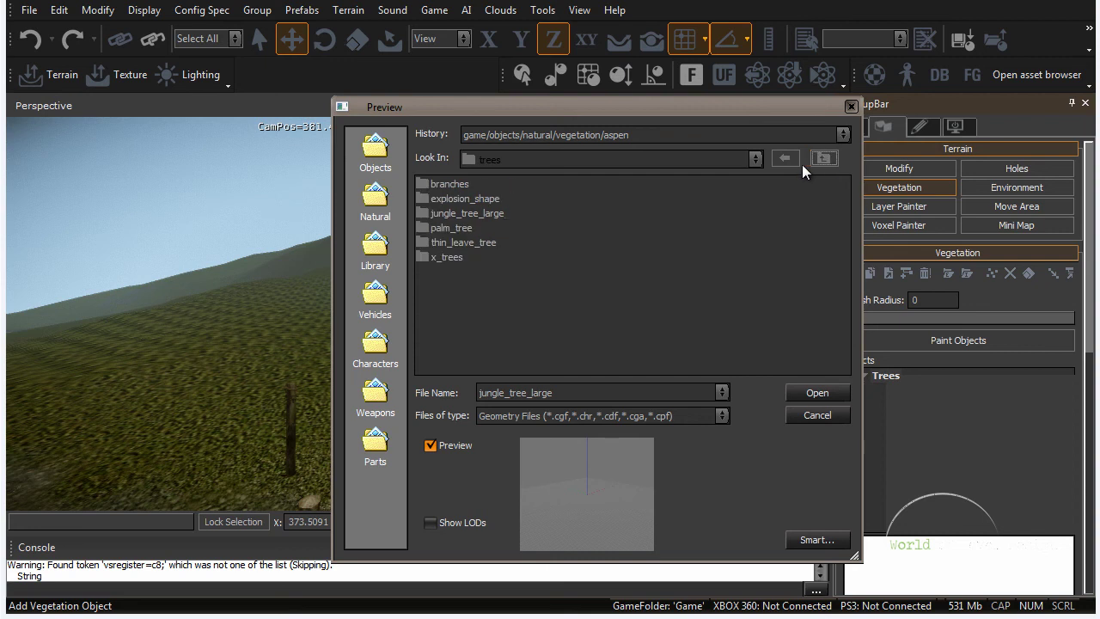
key(BackSpace)
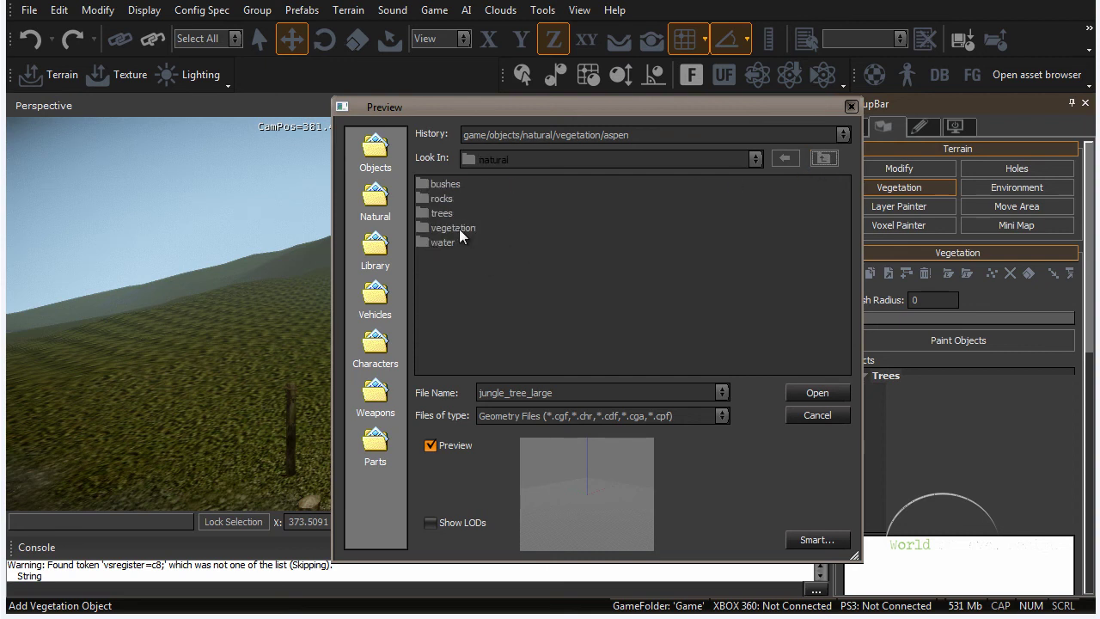
Step: Open the vegetation/aspen folder and preview several of the aspen tree models
double_click(459, 229)
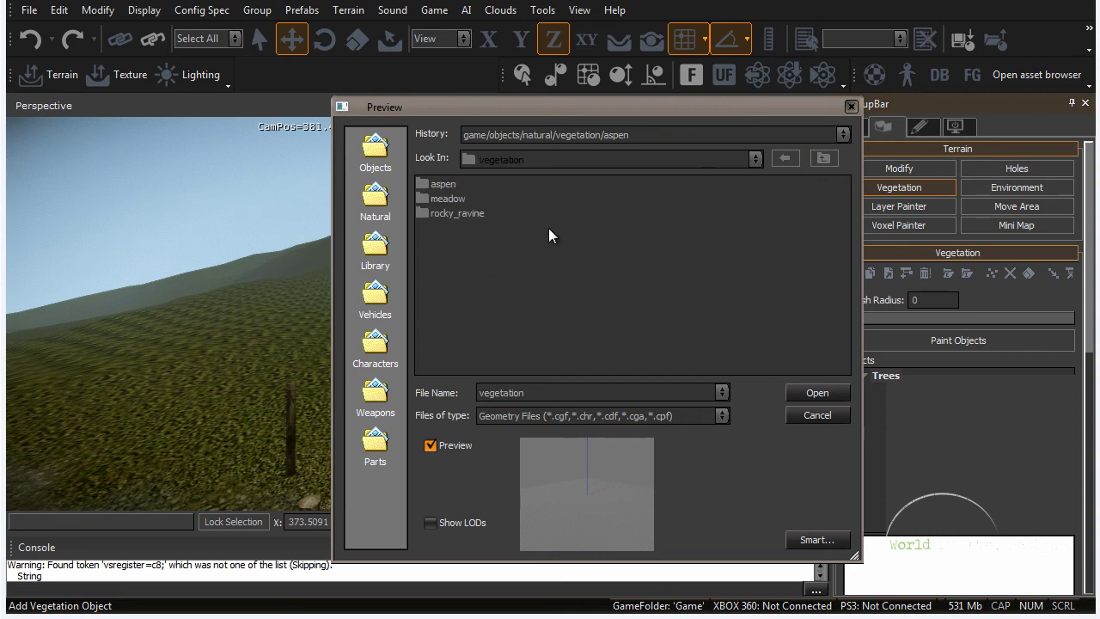
double_click(450, 183)
click(486, 226)
click(464, 213)
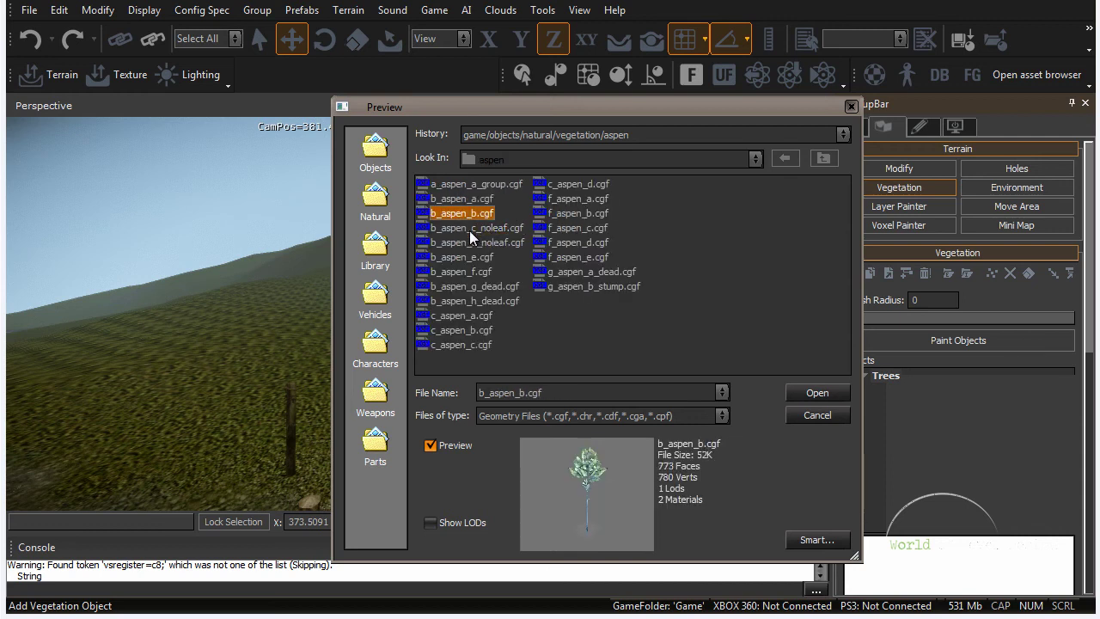
key(Down)
key(Down)
key(Down)
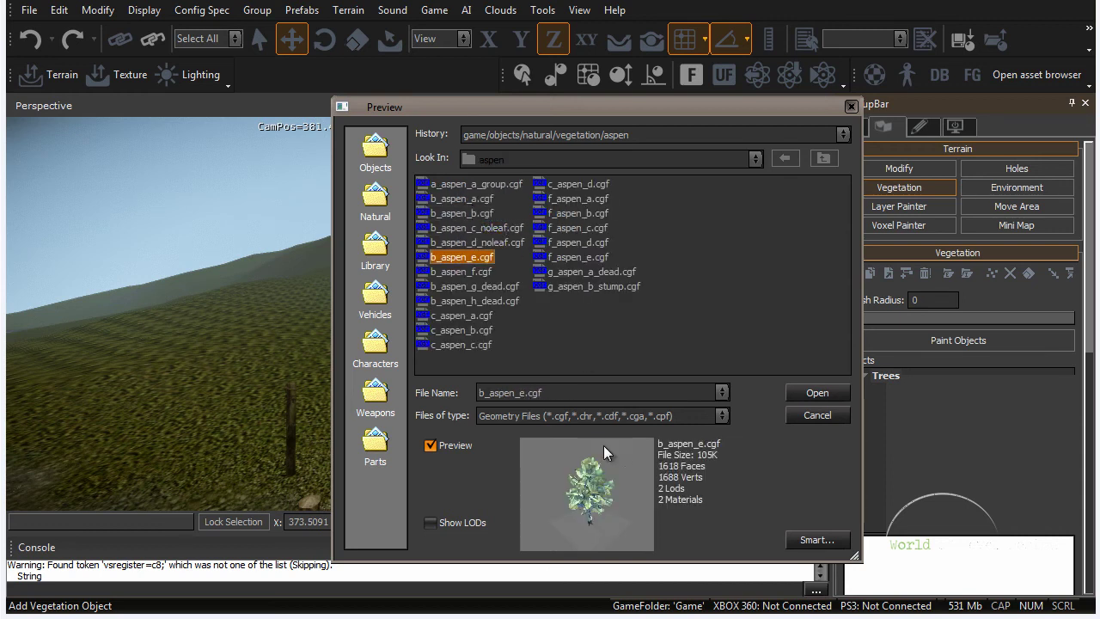
click(588, 503)
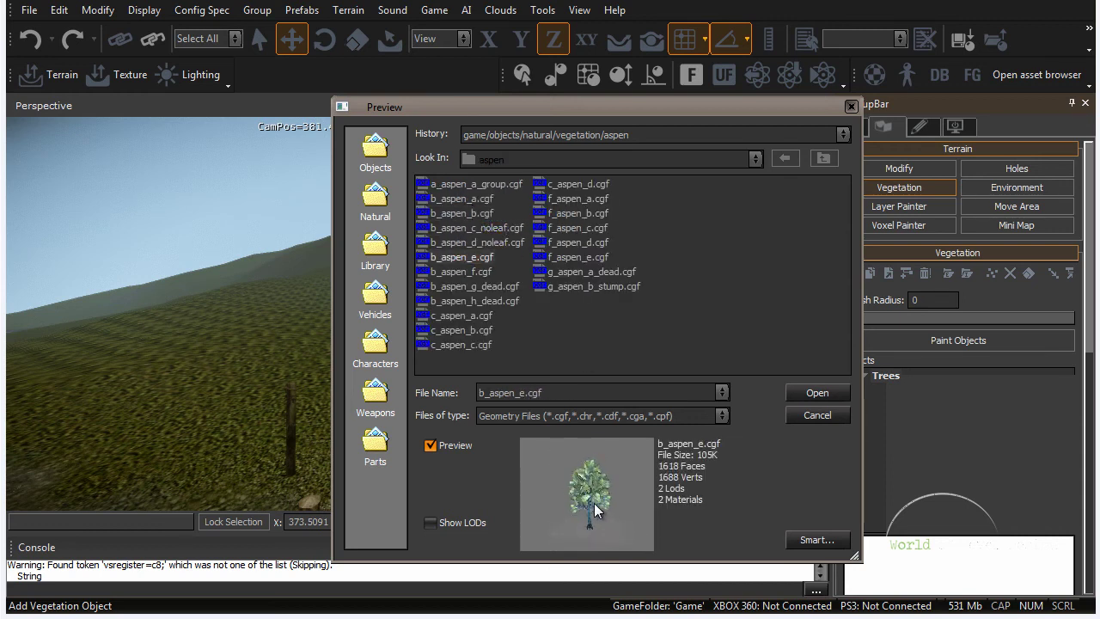
click(479, 269)
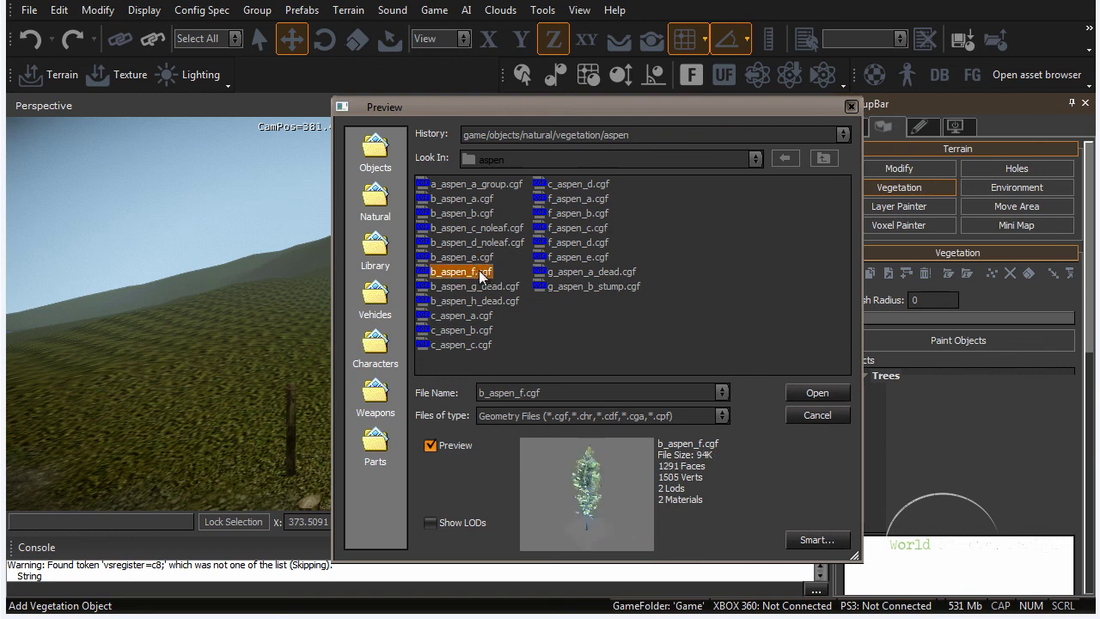
key(Down)
key(Down)
key(Down)
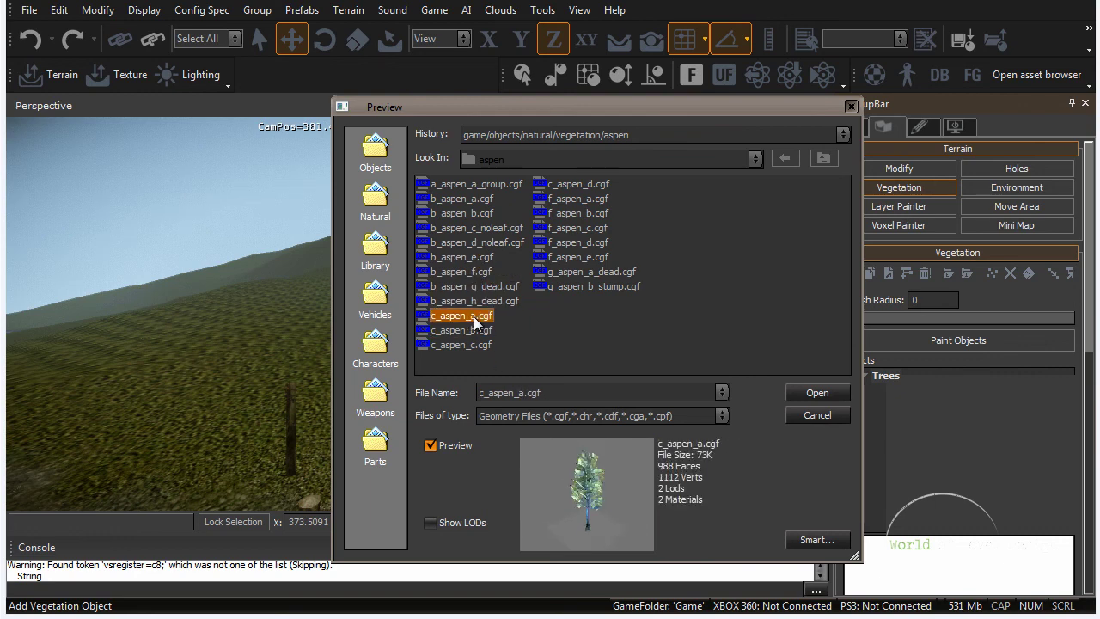
Step: Add b_aspen_a.cgf and c_aspen_a.cgf from the aspen folder to the Trees category
click(473, 198)
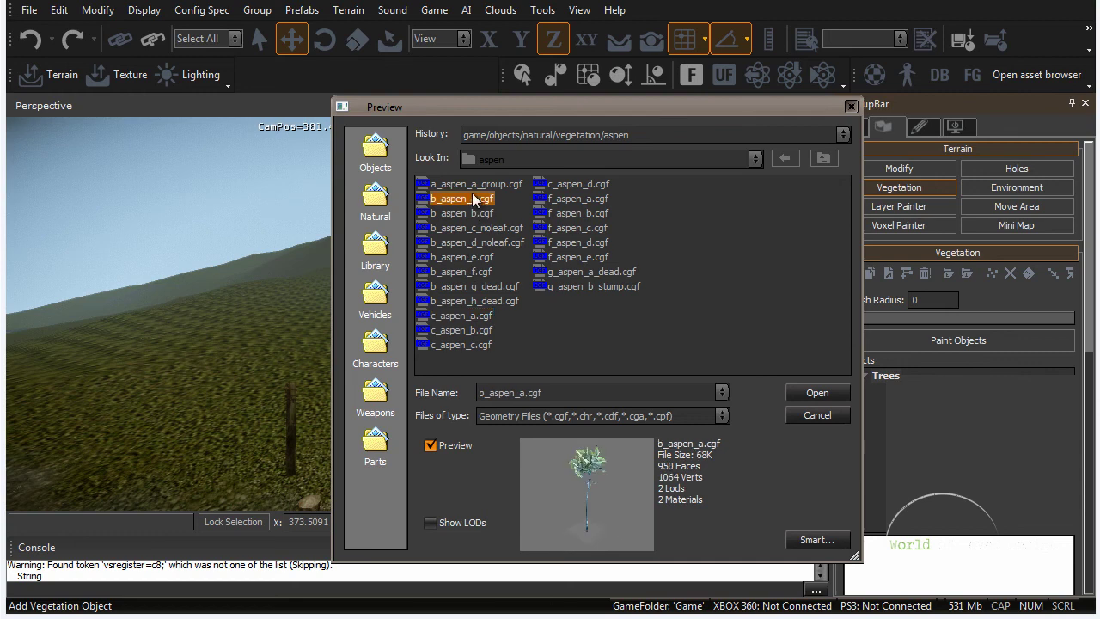
click(466, 315)
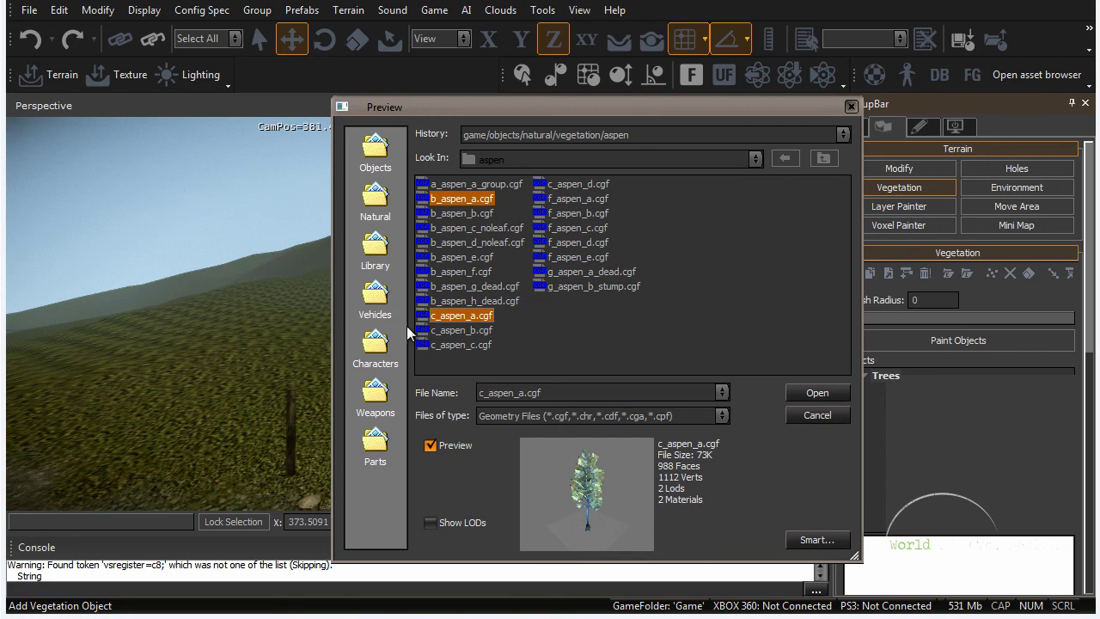
click(818, 393)
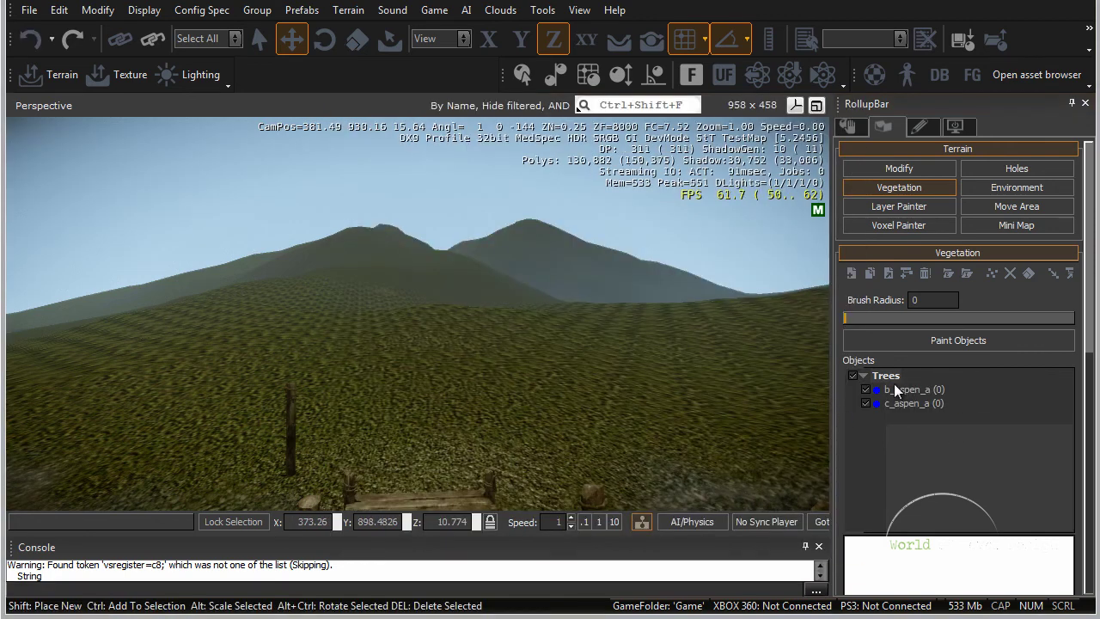
Step: Examine the properties of the two aspen objects individually and for the whole Trees category
click(914, 390)
click(905, 402)
click(883, 377)
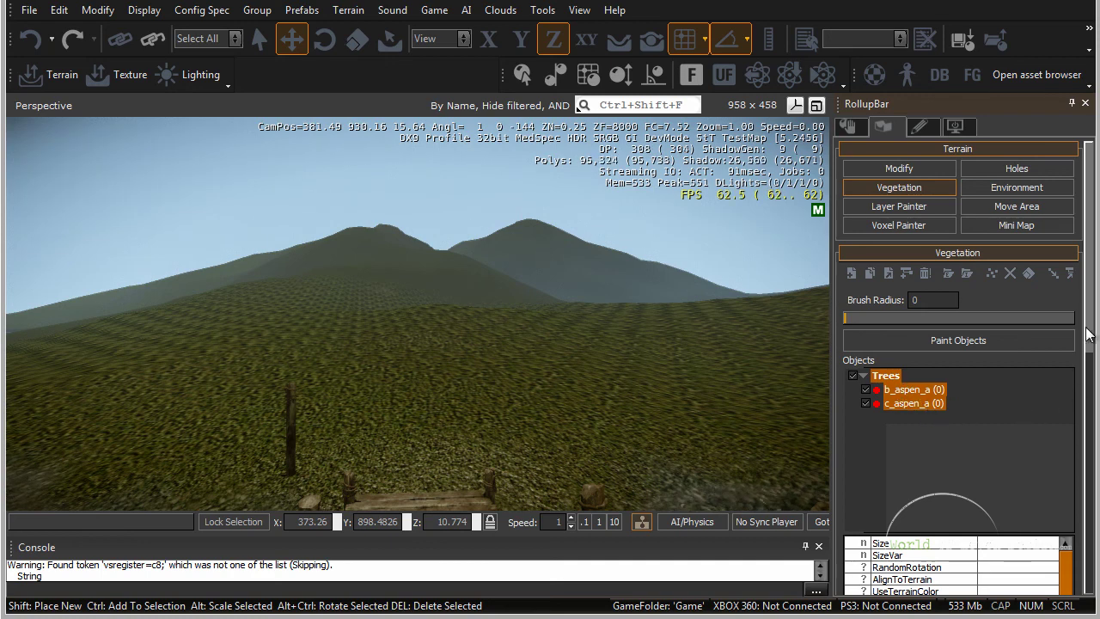
drag(1088, 332, 1088, 368)
click(1012, 368)
Step: Add the f_aspen_e model as another object in the Trees category
click(894, 301)
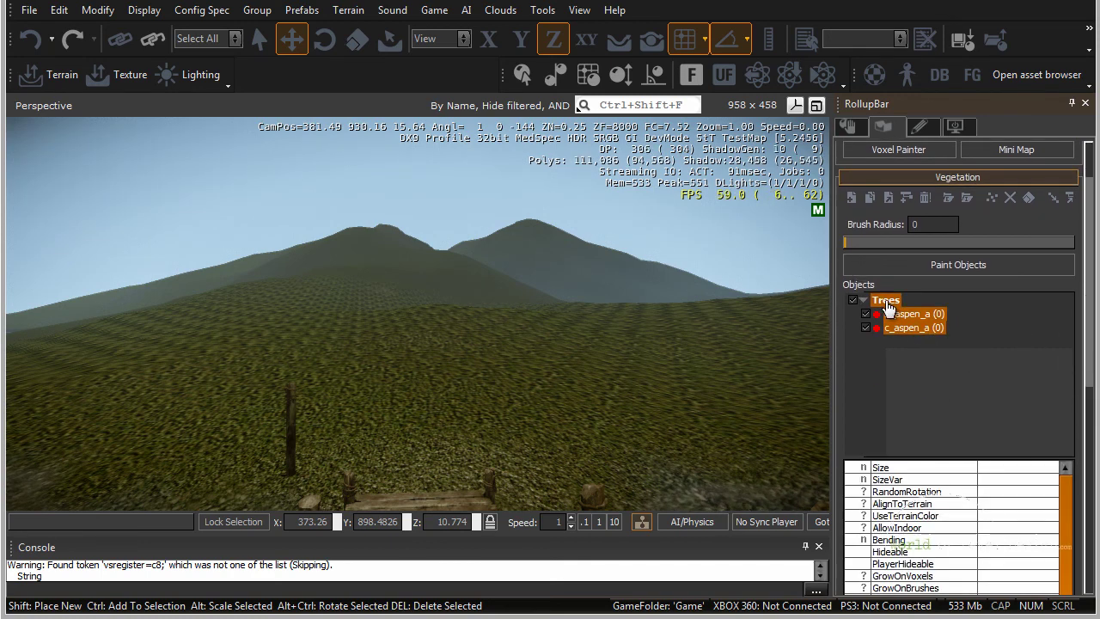
click(894, 301)
click(892, 300)
right_click(888, 300)
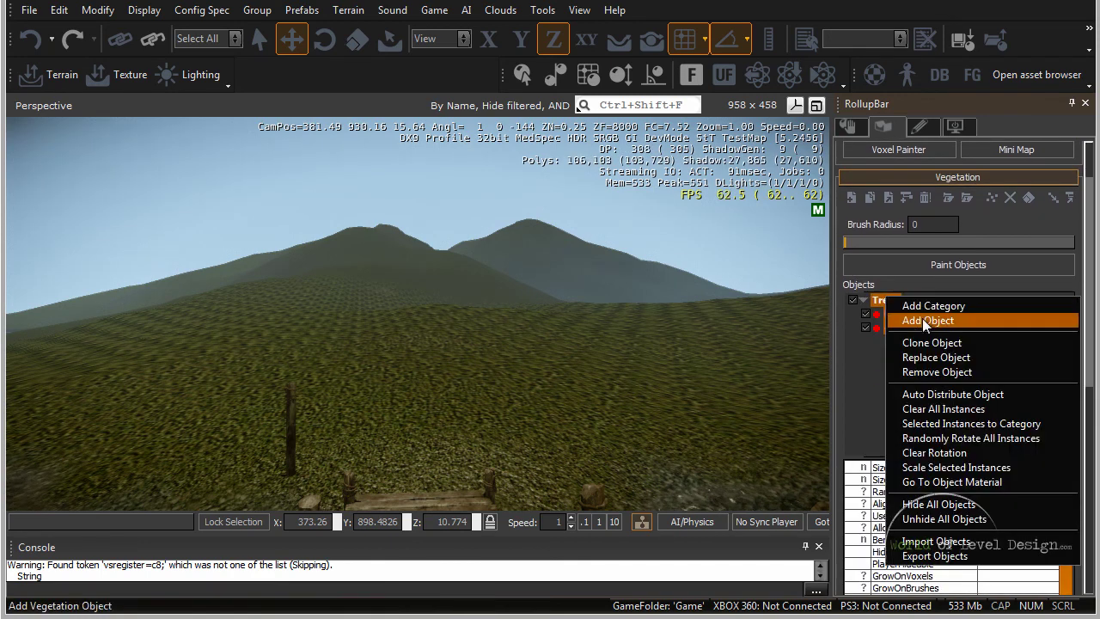
click(923, 319)
double_click(599, 256)
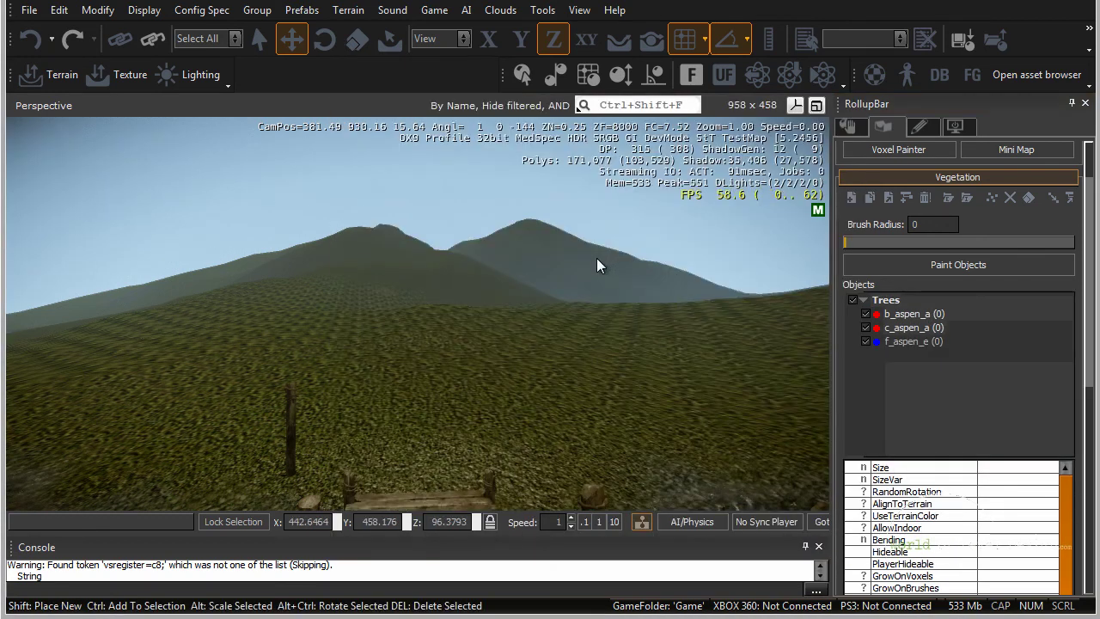
Step: Delete the f_aspen_e object from the Trees category
click(916, 342)
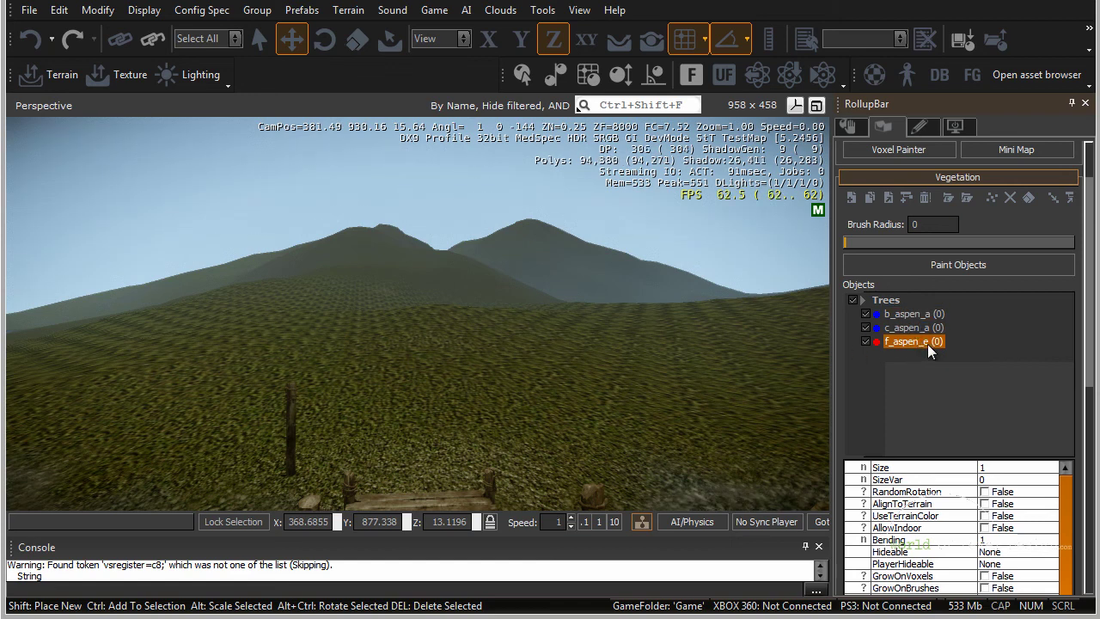
key(Delete)
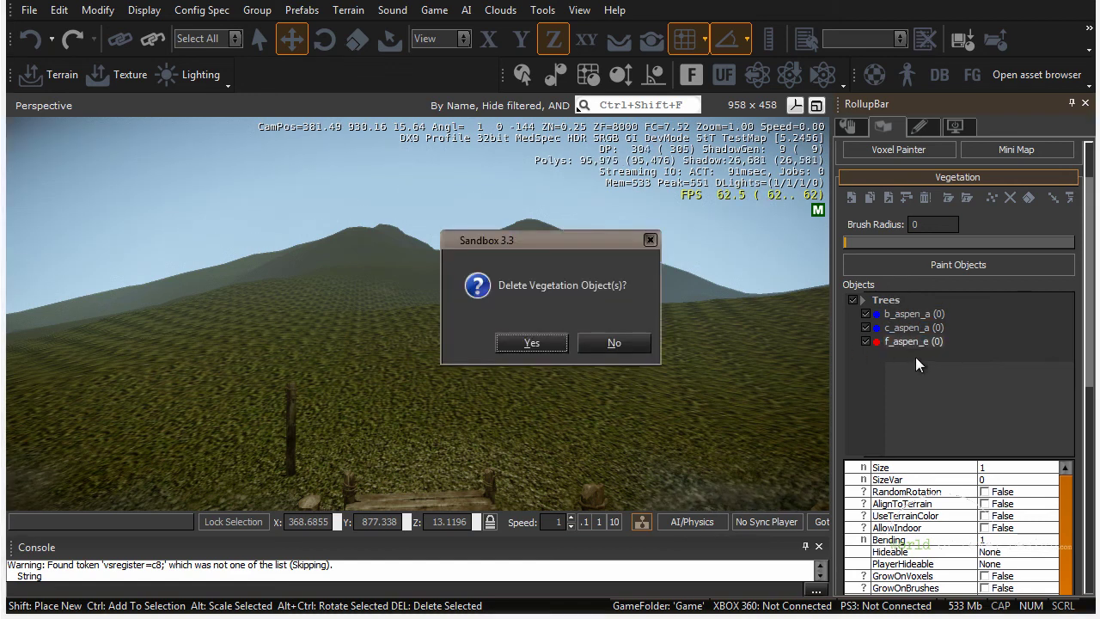
click(543, 340)
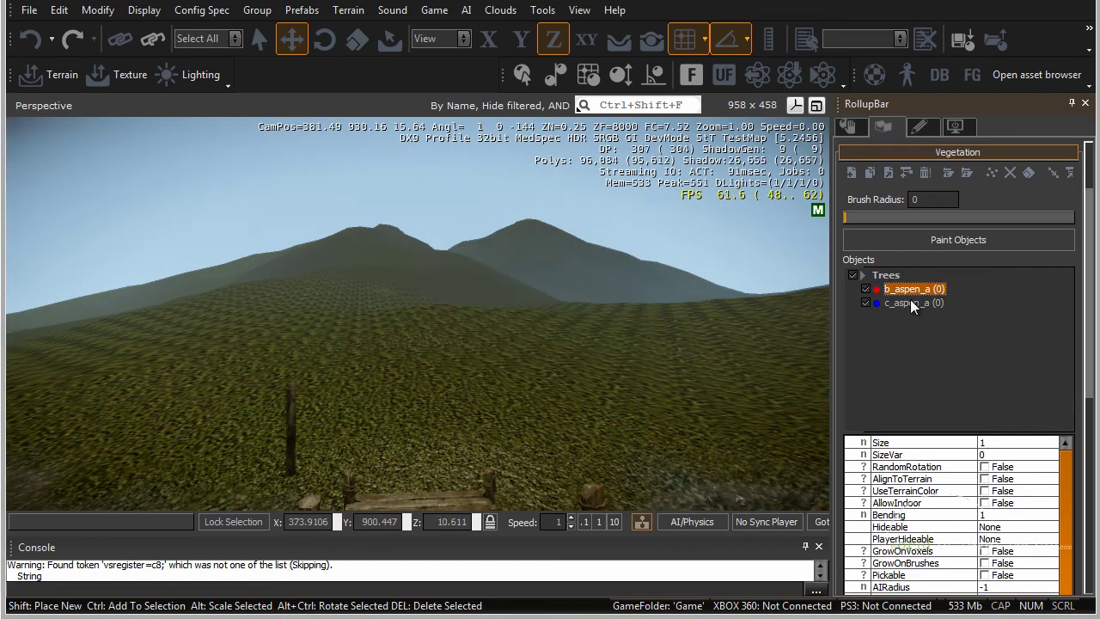
Step: Check the properties of c_aspen_a and b_aspen_a, and select the whole Trees category
click(910, 301)
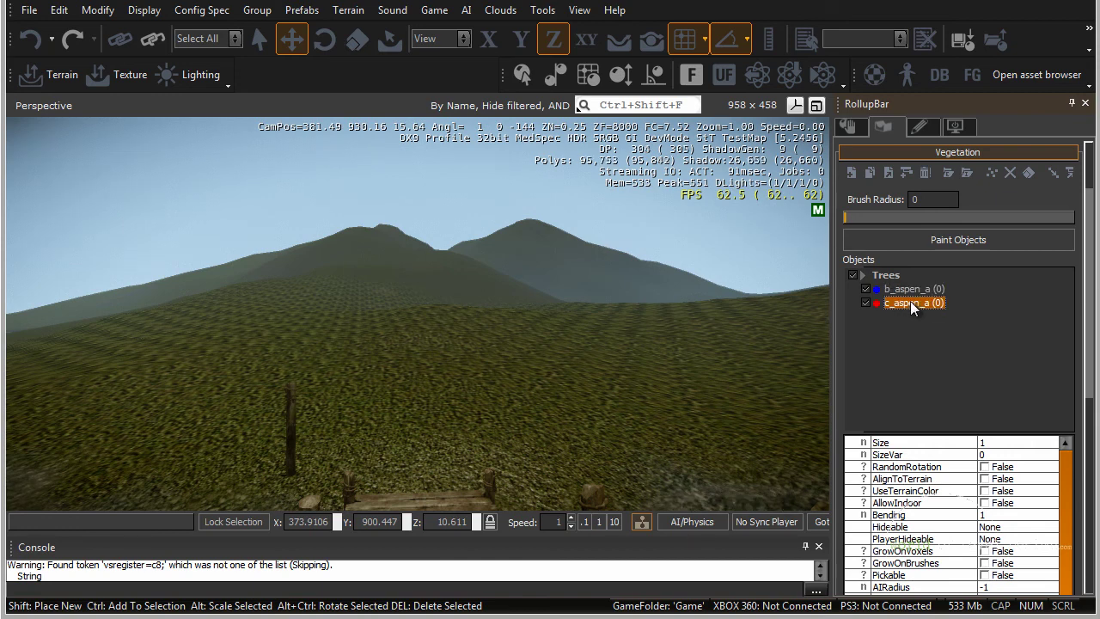
click(915, 289)
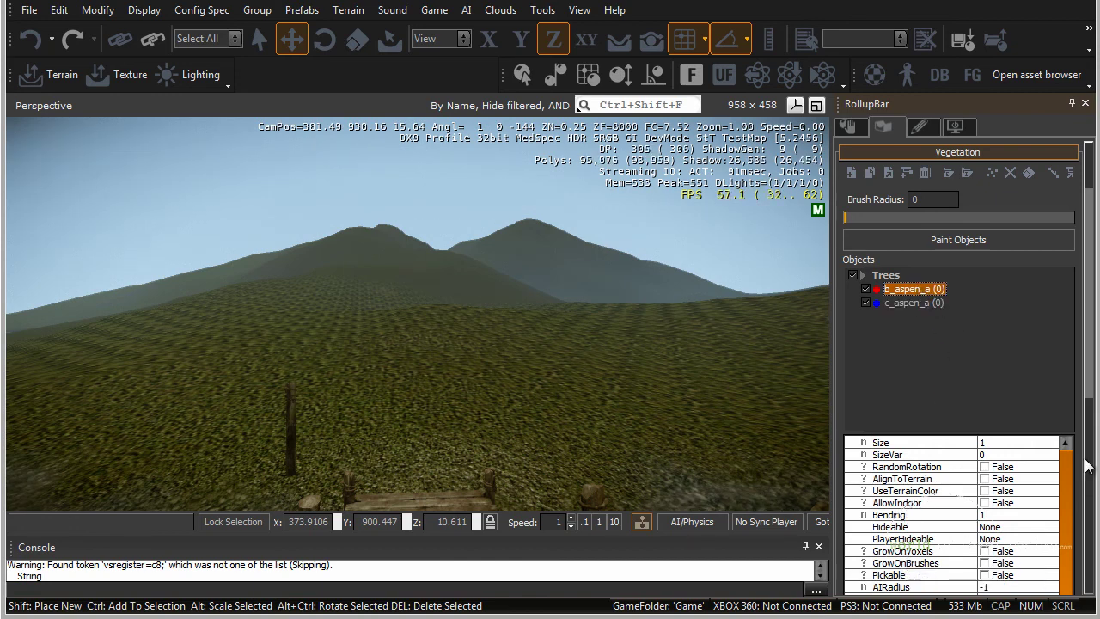
drag(1090, 378, 1092, 333)
click(906, 324)
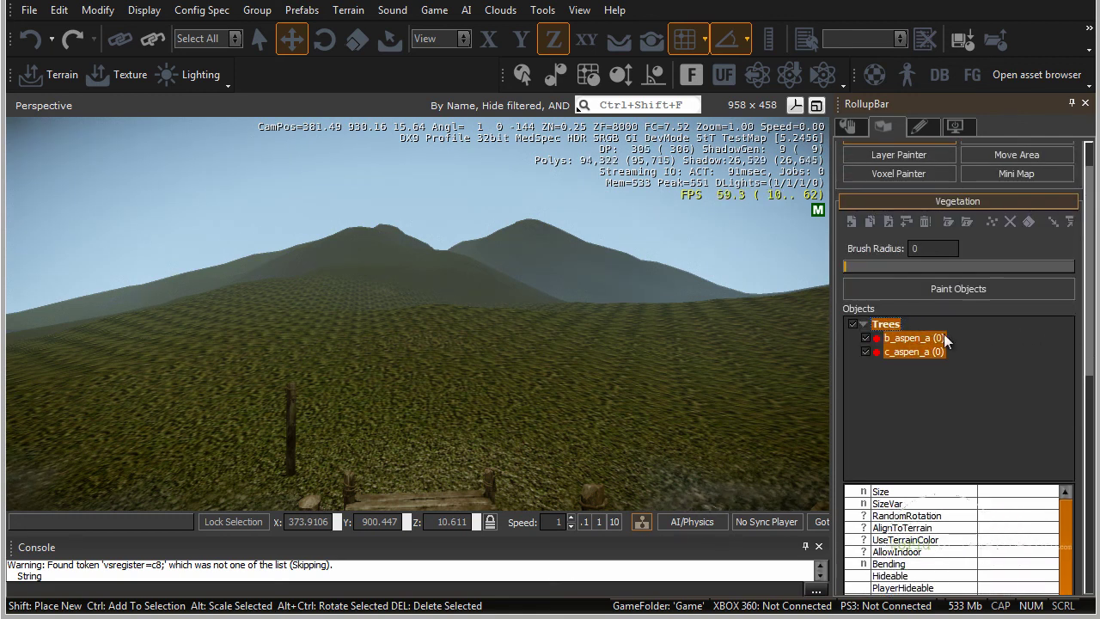
Step: Select the whole Trees category and activate object painting with a brush radius of 14
scroll(1066, 319, up, 2)
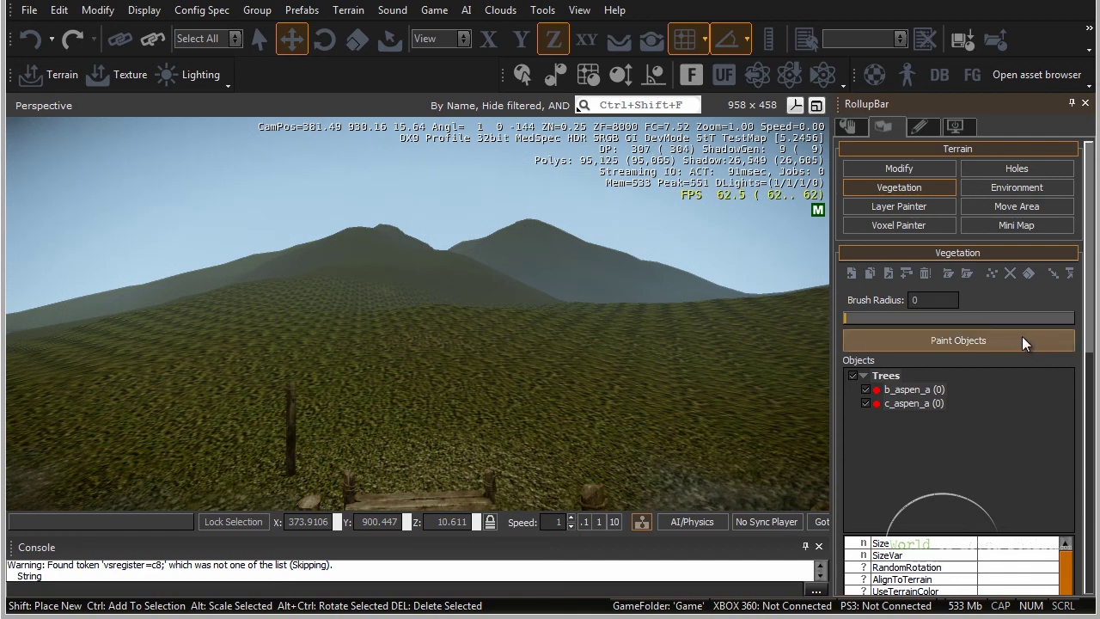
click(897, 377)
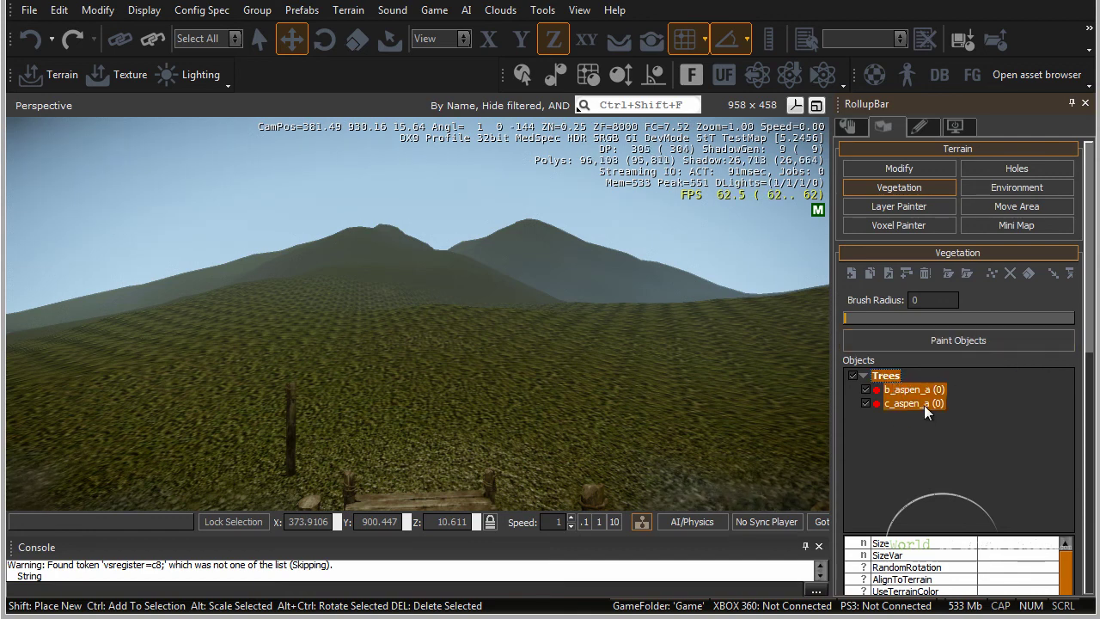
click(917, 402)
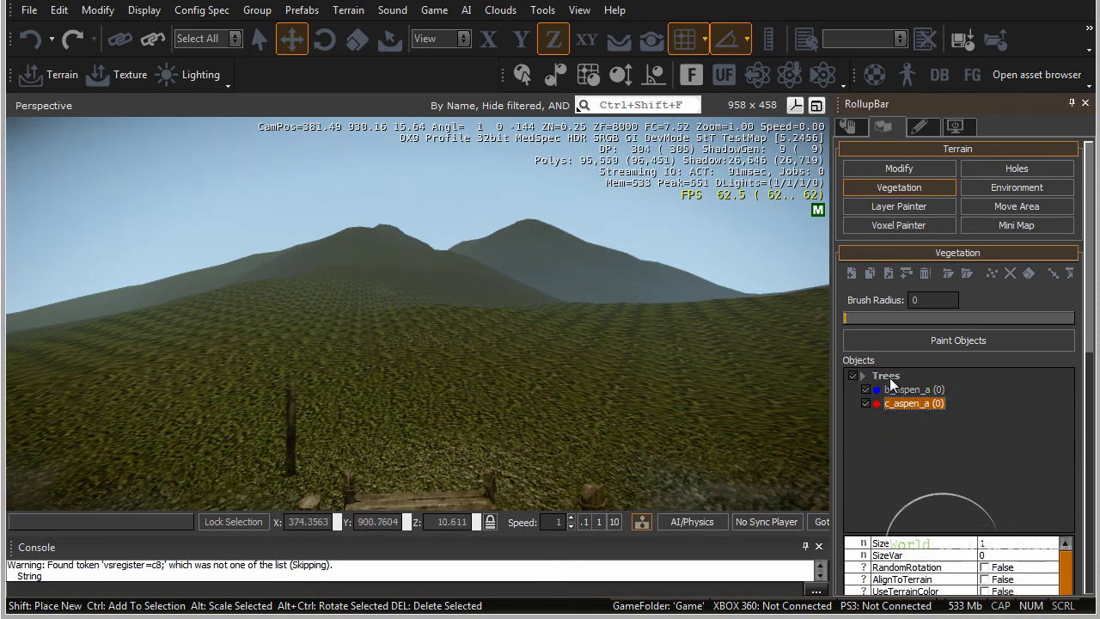
click(888, 377)
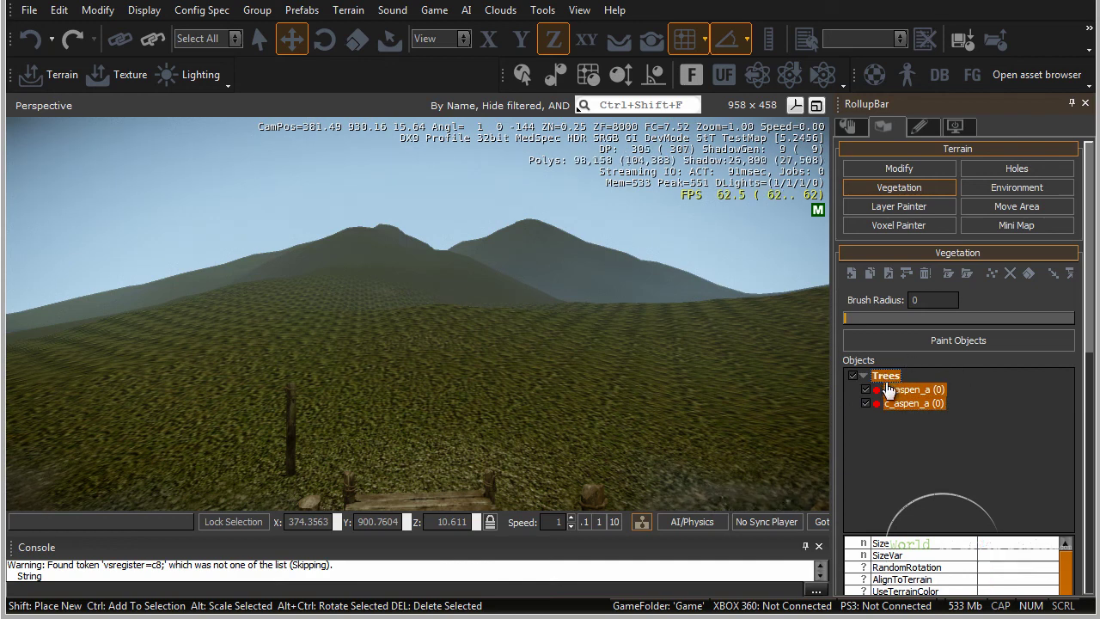
click(935, 340)
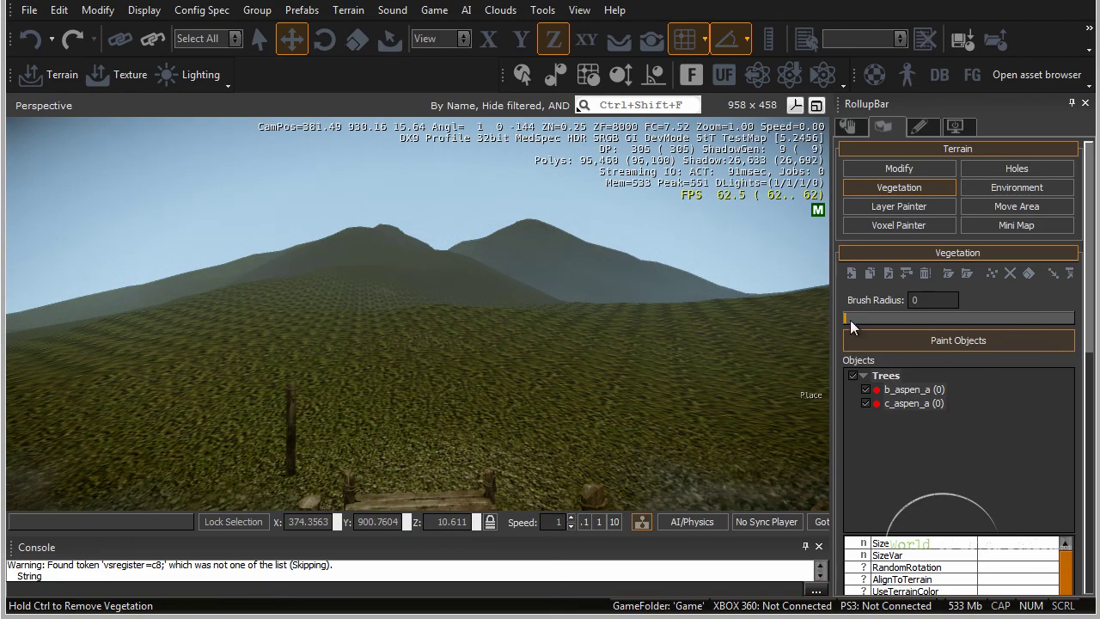
drag(845, 317, 877, 320)
Step: Paint a grove of both aspen models across the grassy terrain near the wooden dock
key(d)
right_drag(603, 349, 594, 352)
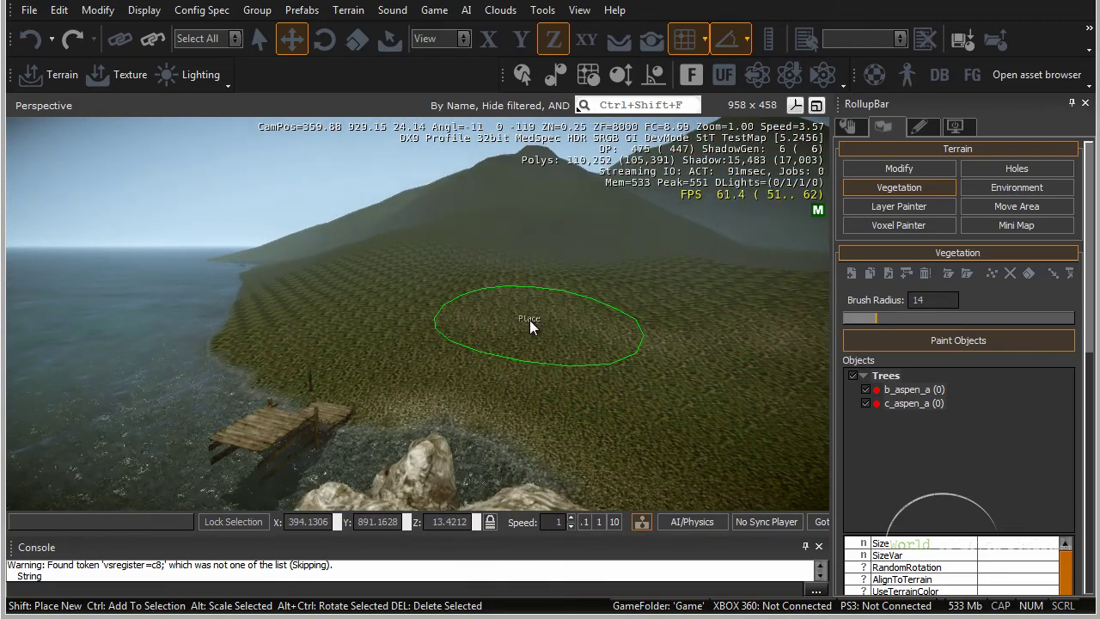
mouse_move(478, 321)
mouse_down()
mouse_move(390, 320)
mouse_move(616, 347)
mouse_move(679, 378)
mouse_up()
key(a)
right_drag(594, 387, 583, 381)
key(d)
key(s)
Step: Examine the properties of b_aspen_a and c_aspen_a individually
click(909, 391)
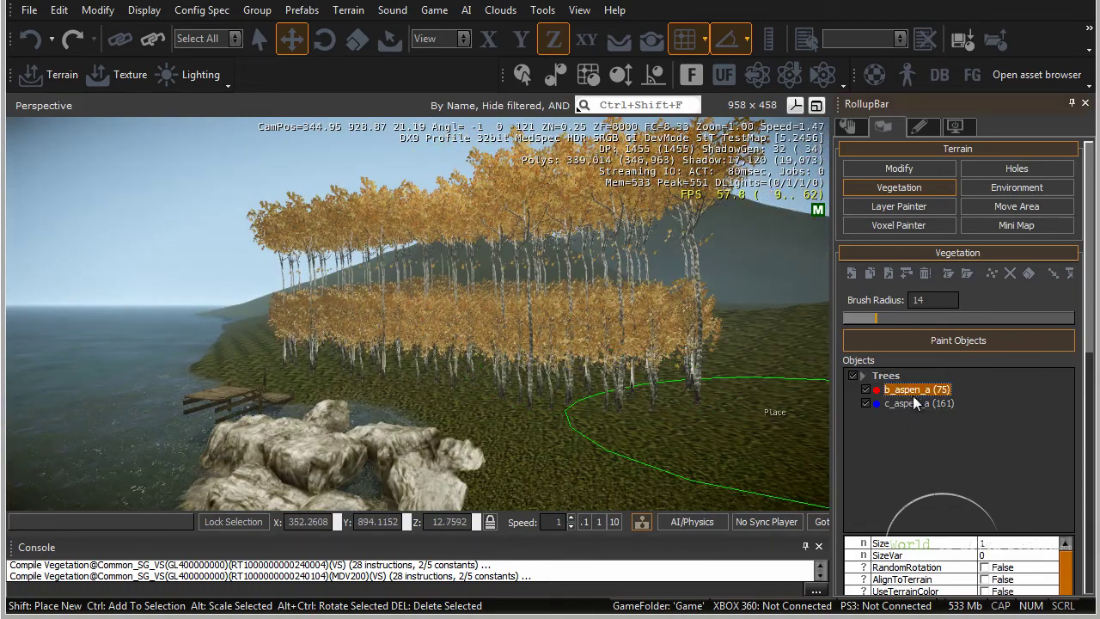
click(913, 403)
click(927, 389)
click(1048, 342)
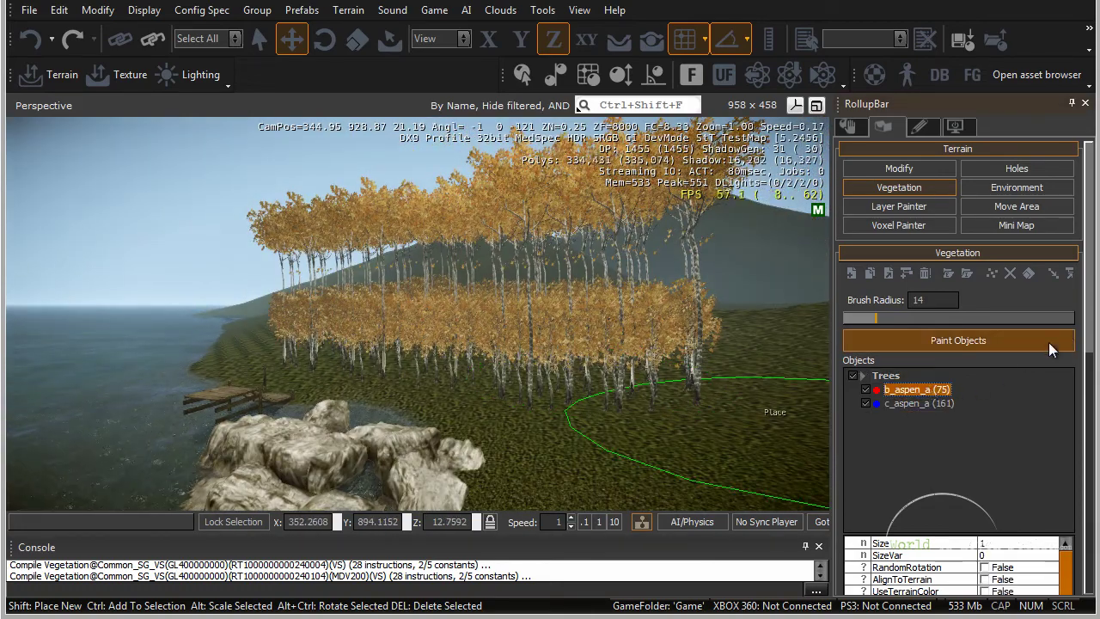
drag(1089, 317, 1089, 390)
click(921, 251)
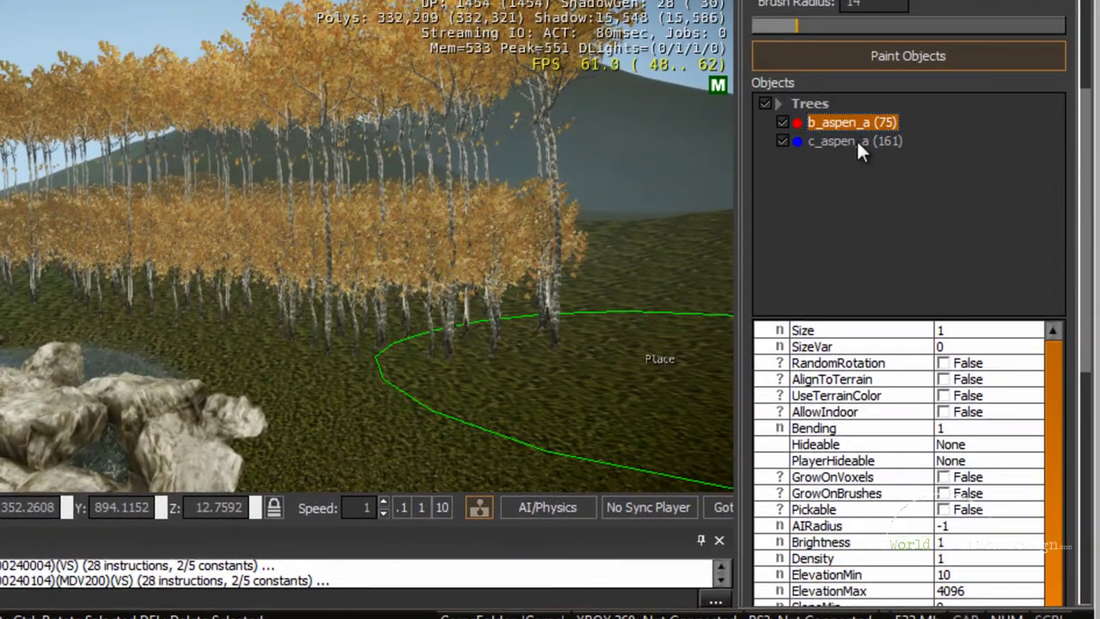
Step: Enable RandomRotation and AlignToTerrain for the c_aspen_a object
click(874, 141)
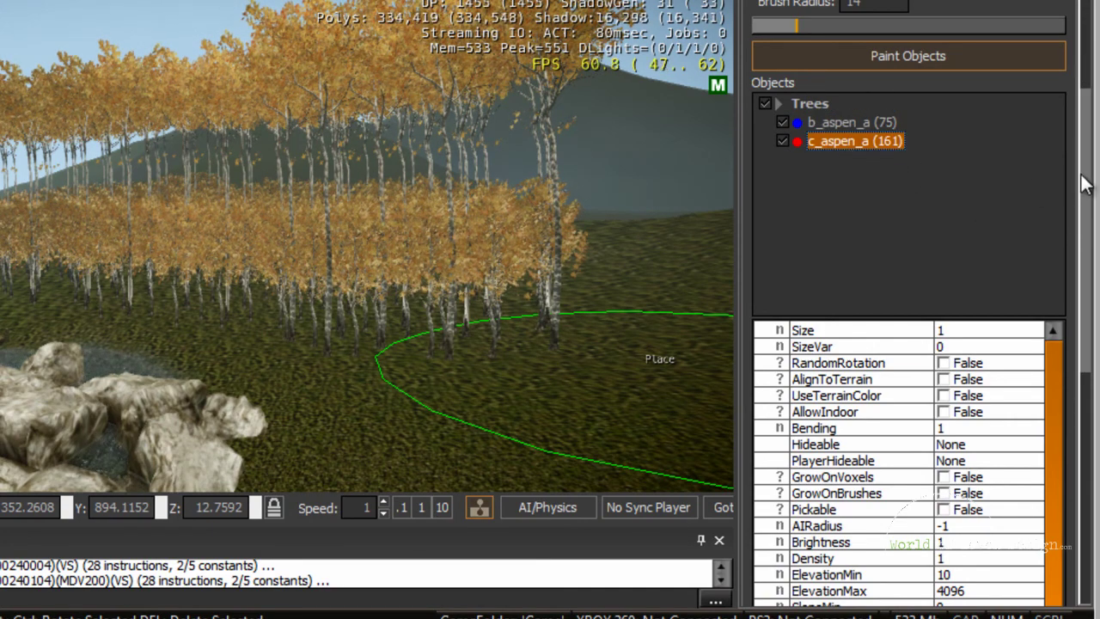
scroll(1085, 185, down, 1)
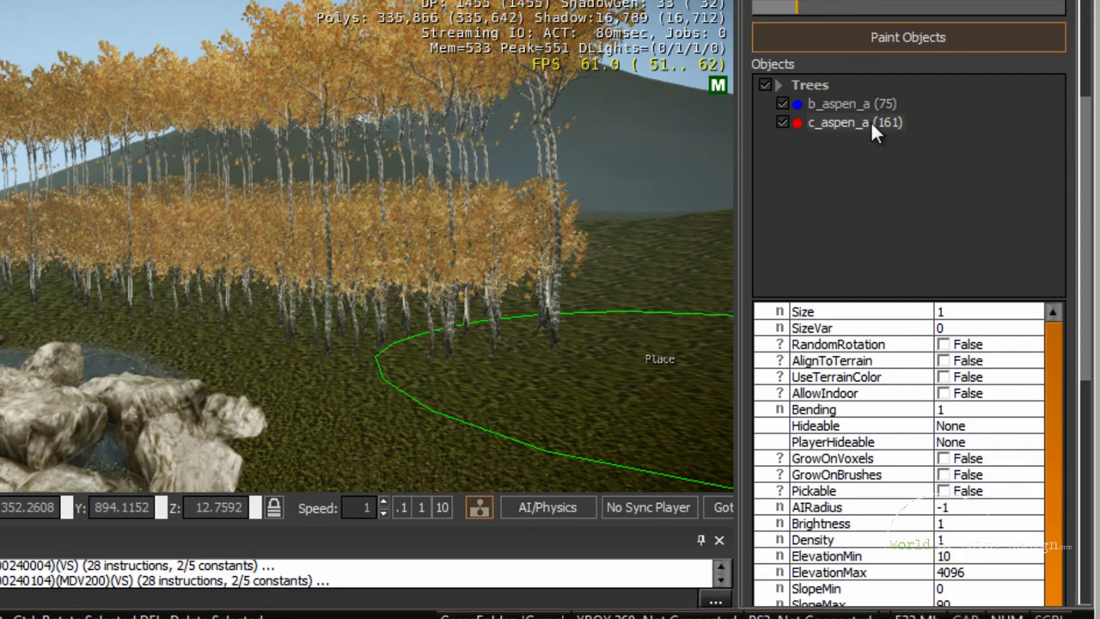
drag(1087, 169, 1085, 192)
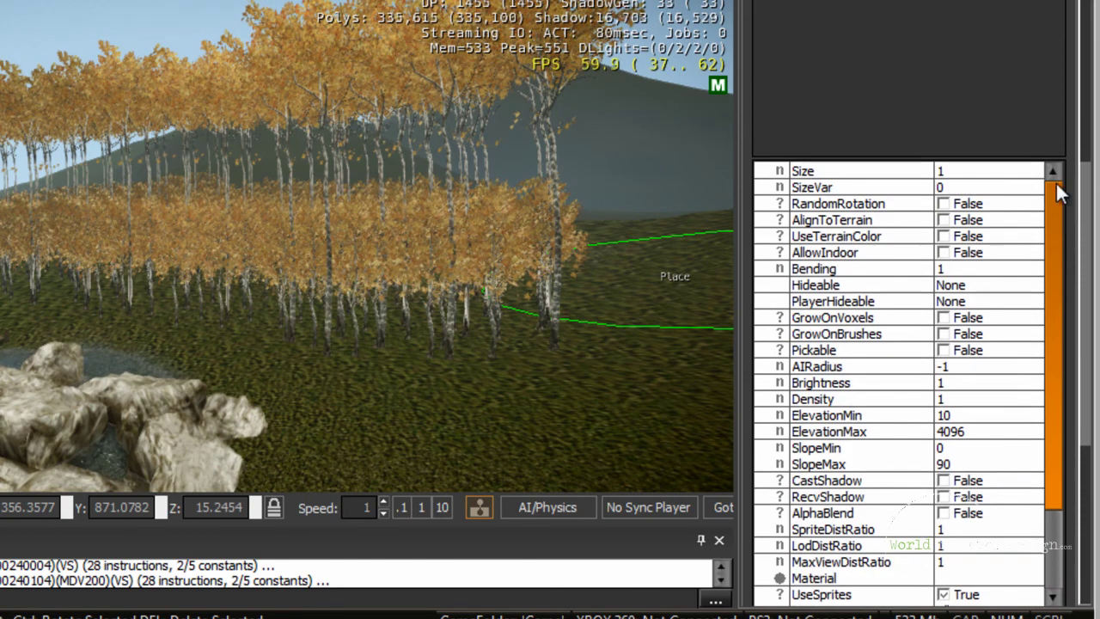
scroll(945, 194, down, 1)
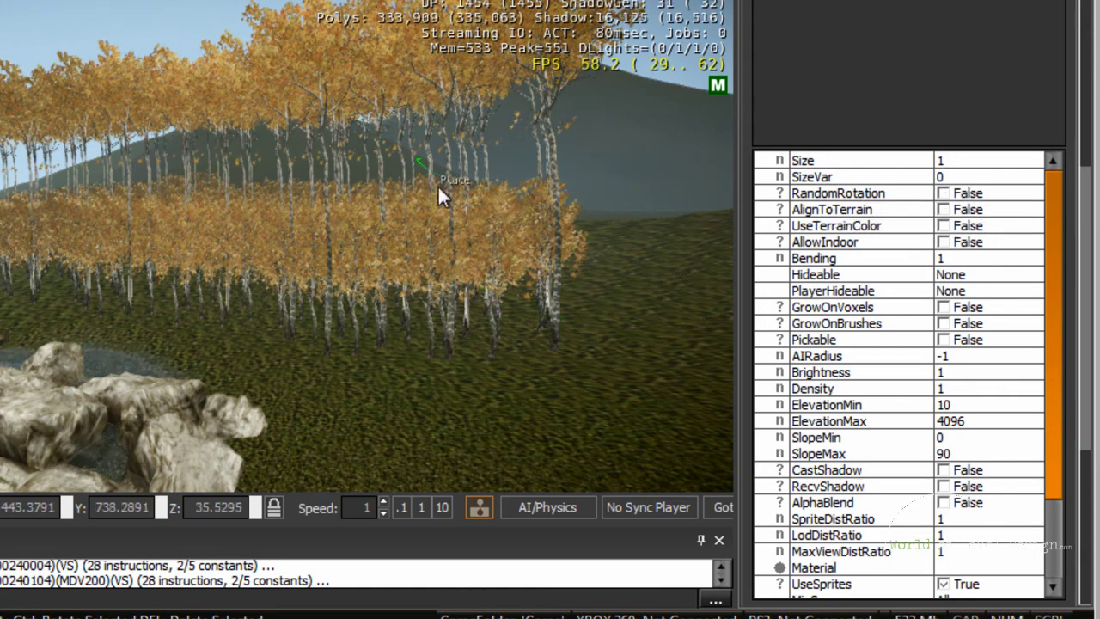
click(944, 194)
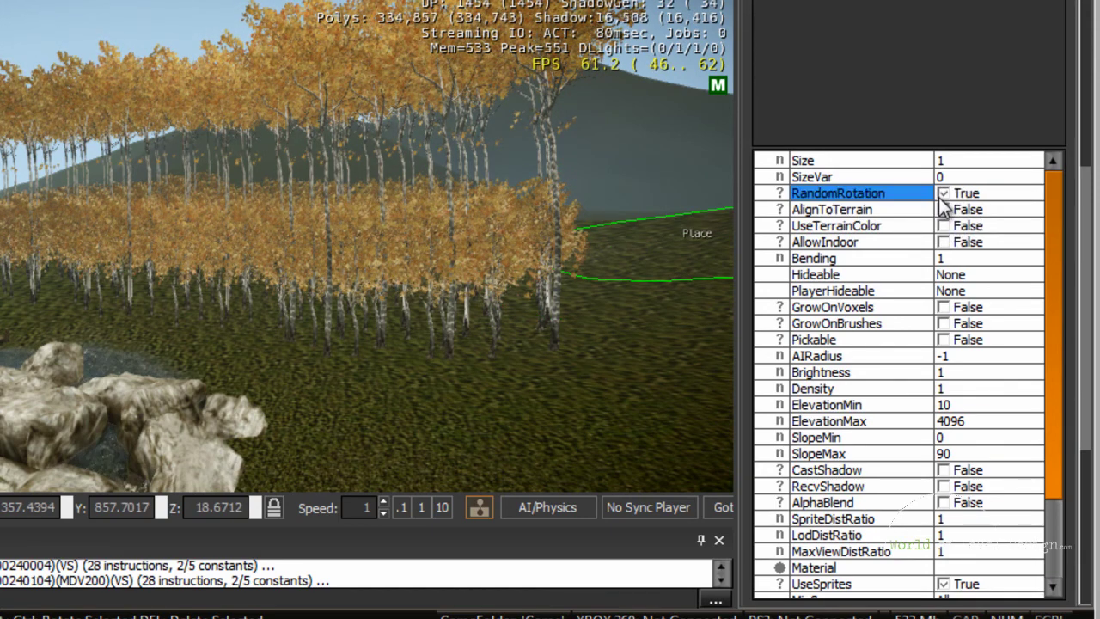
click(943, 209)
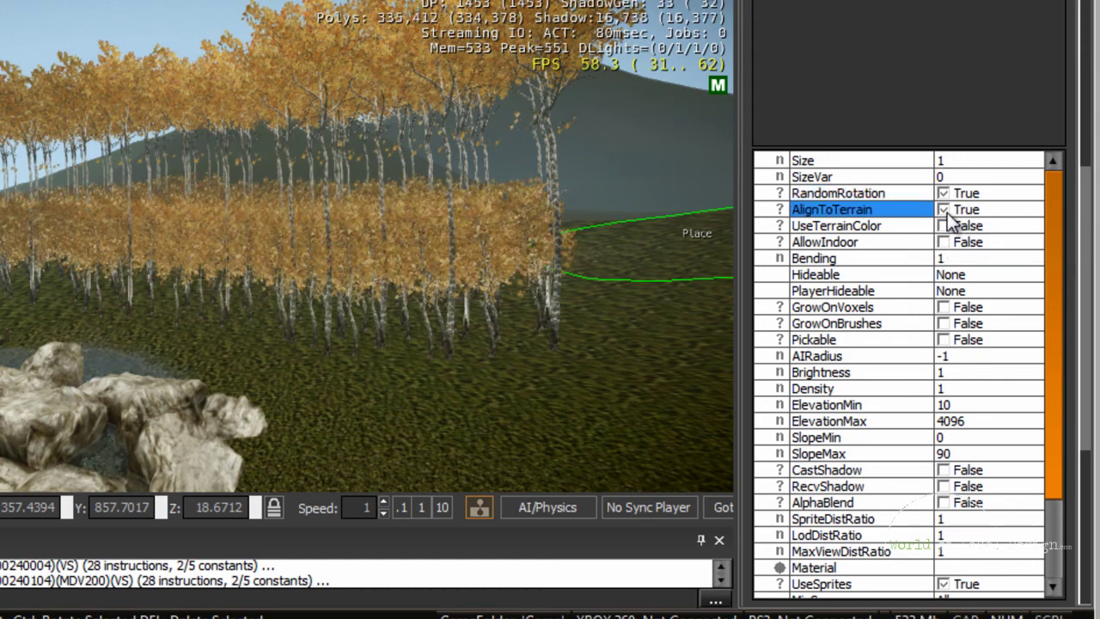
Step: Try the UseTerrainColor option on c_aspen_a and switch it back off
scroll(915, 235, up, 1)
click(946, 277)
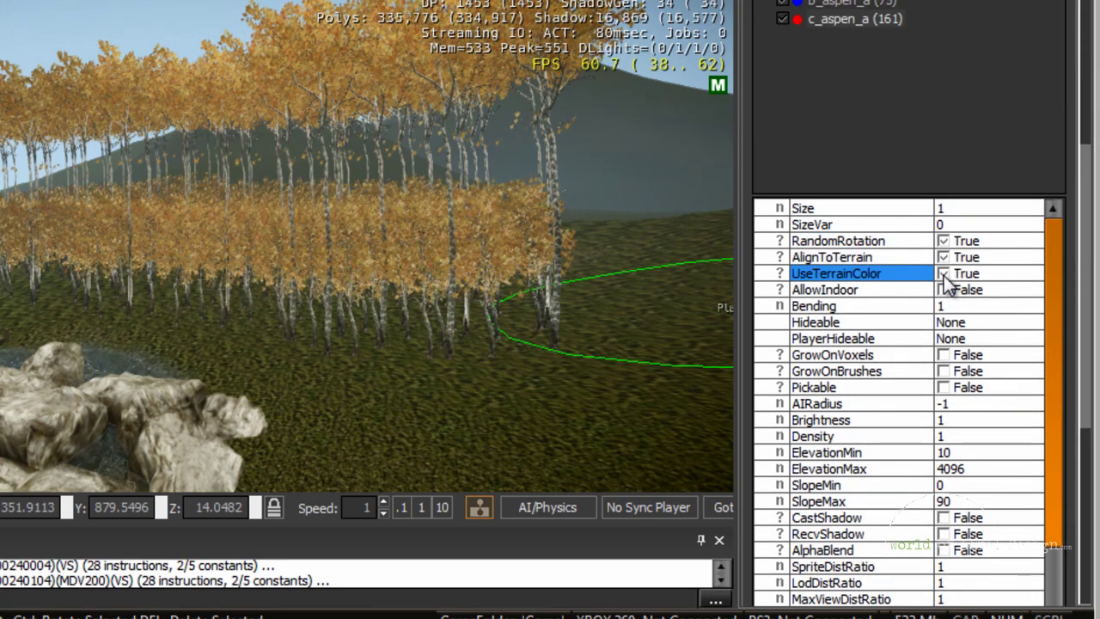
click(945, 277)
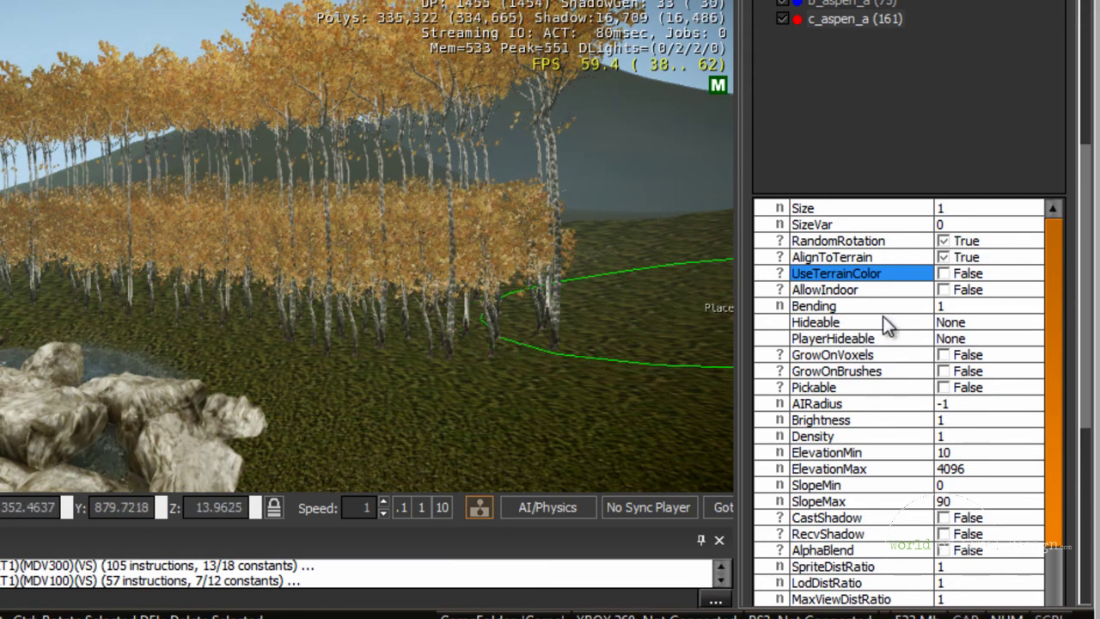
Step: Set the Bending of c_aspen_a to 5 and view the sway of the painted trees
right_drag(378, 344, 376, 311)
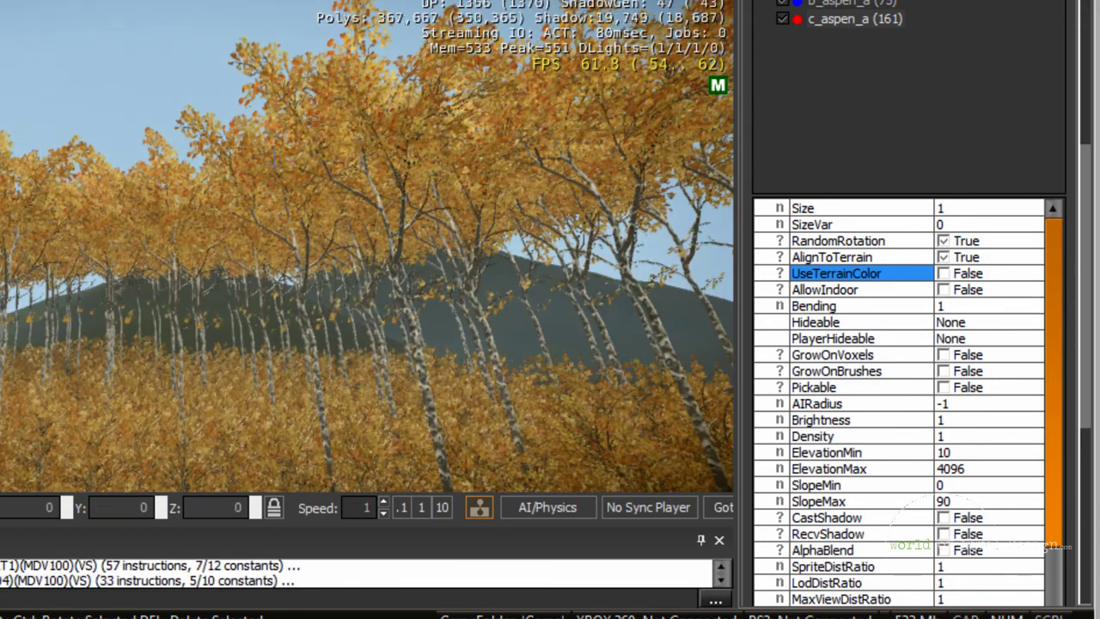
click(965, 307)
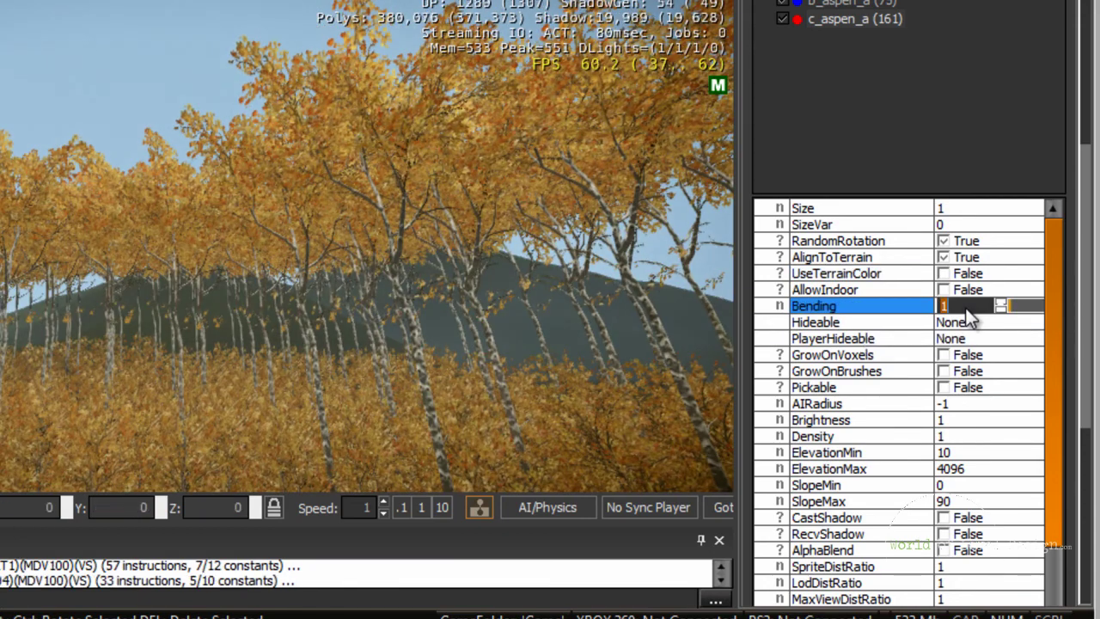
mouse_move(330, 353)
right_down()
mouse_move(329, 364)
mouse_move(414, 379)
mouse_move(328, 364)
right_up()
key(w)
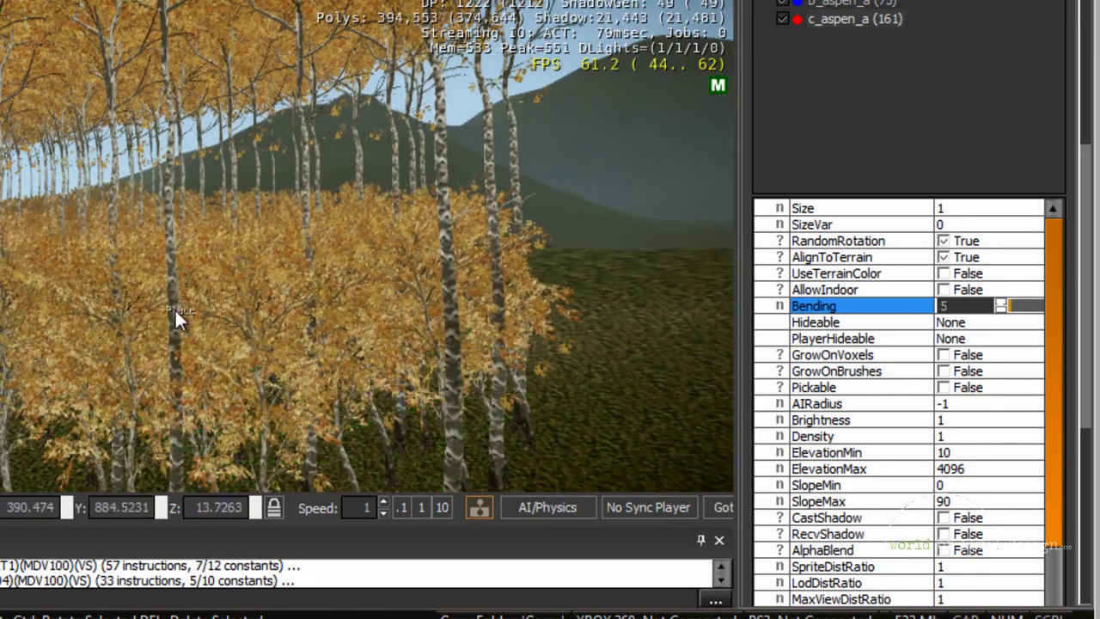
right_drag(195, 300, 213, 291)
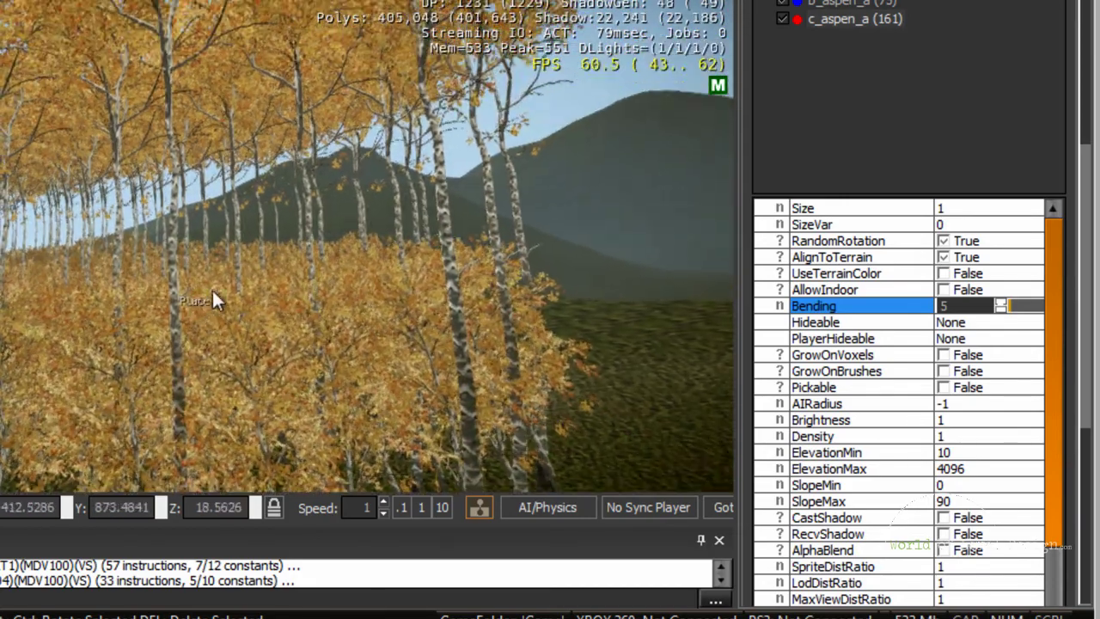
Step: Set the Bending of b_aspen_a to 5, check the sway in the grove, and reduce it to 2
scroll(873, 155, up, 3)
click(873, 155)
click(981, 464)
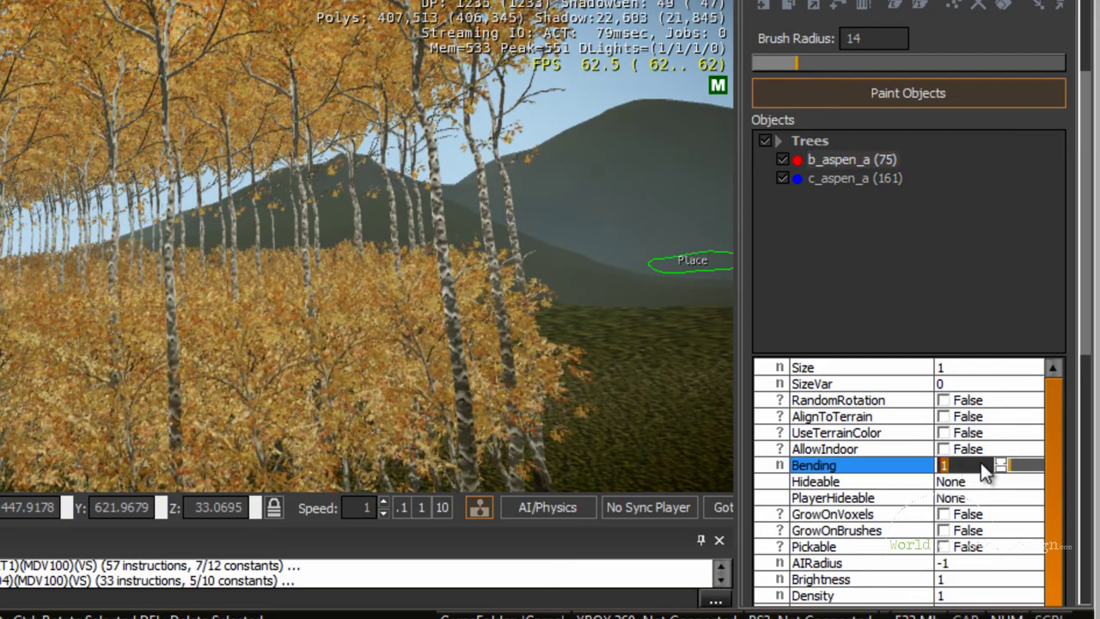
right_drag(292, 237, 286, 243)
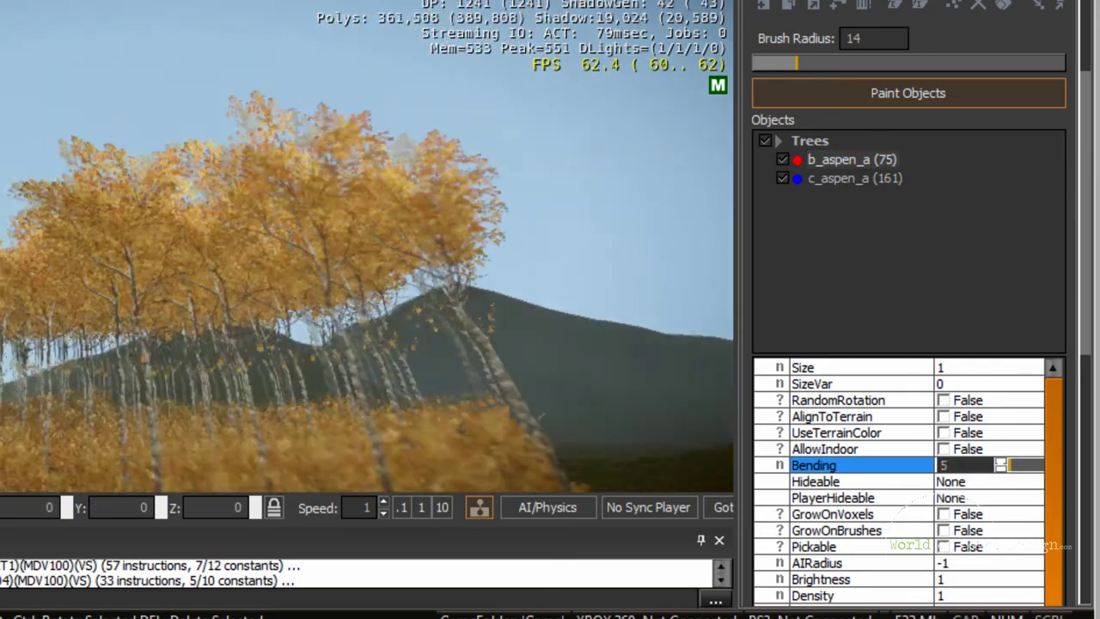
double_click(964, 465)
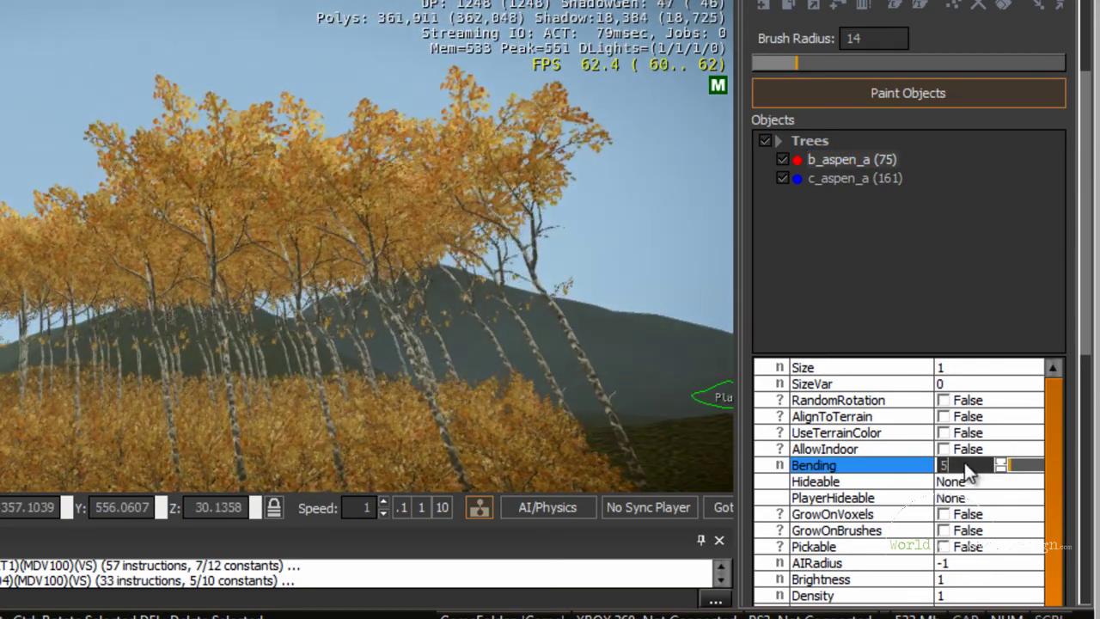
text(2)
Step: Review the Hideable and PlayerHideable settings of b_aspen_a
drag(1054, 397, 1054, 423)
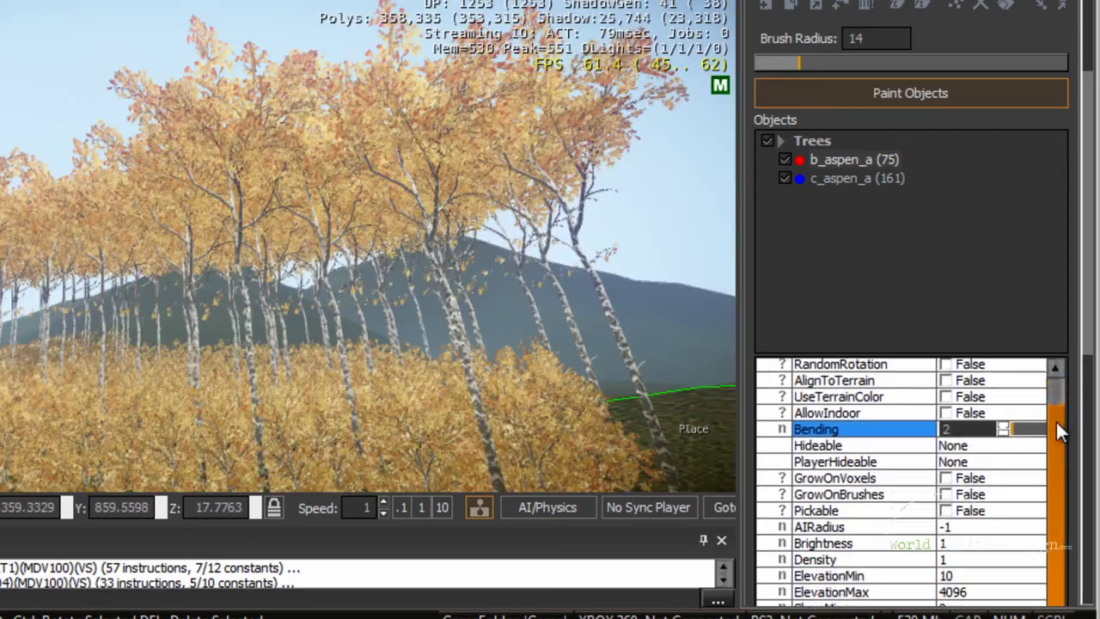
click(825, 442)
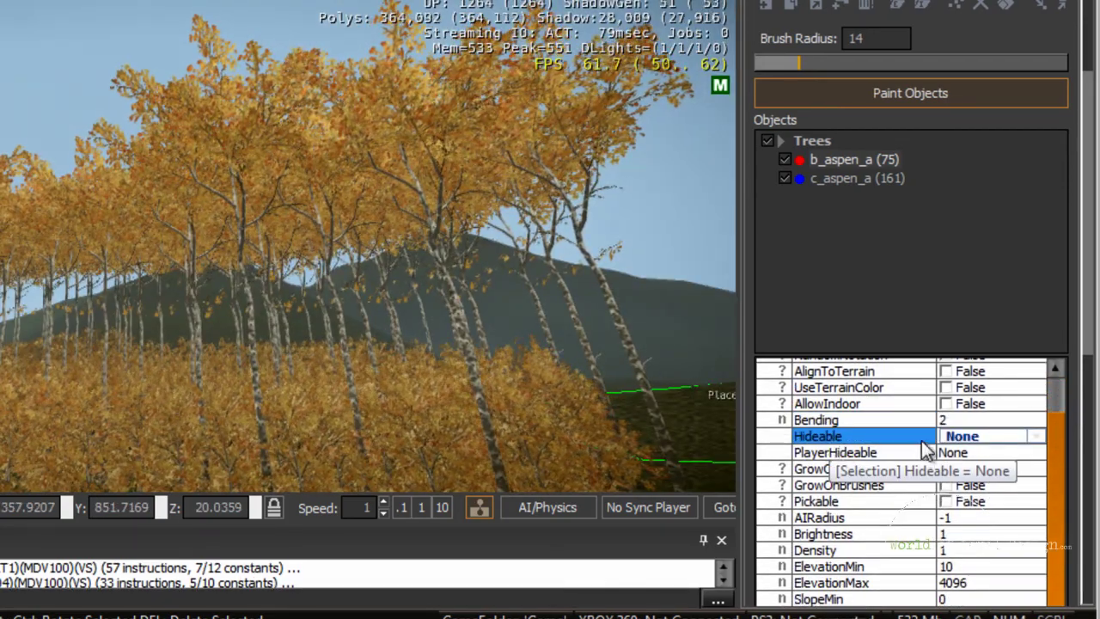
click(969, 437)
click(967, 439)
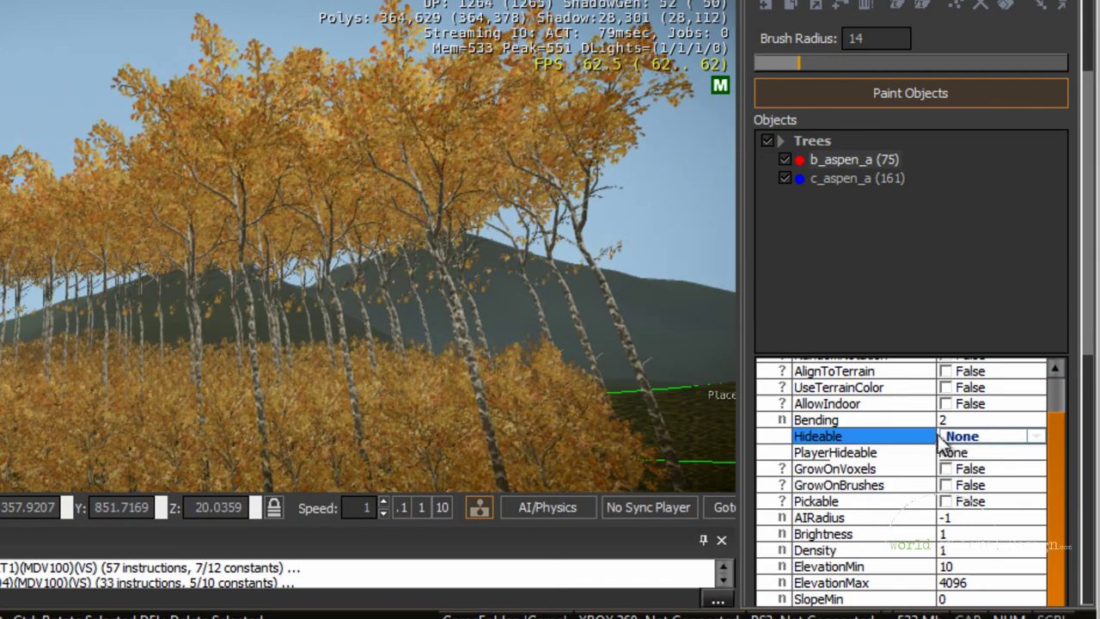
click(843, 452)
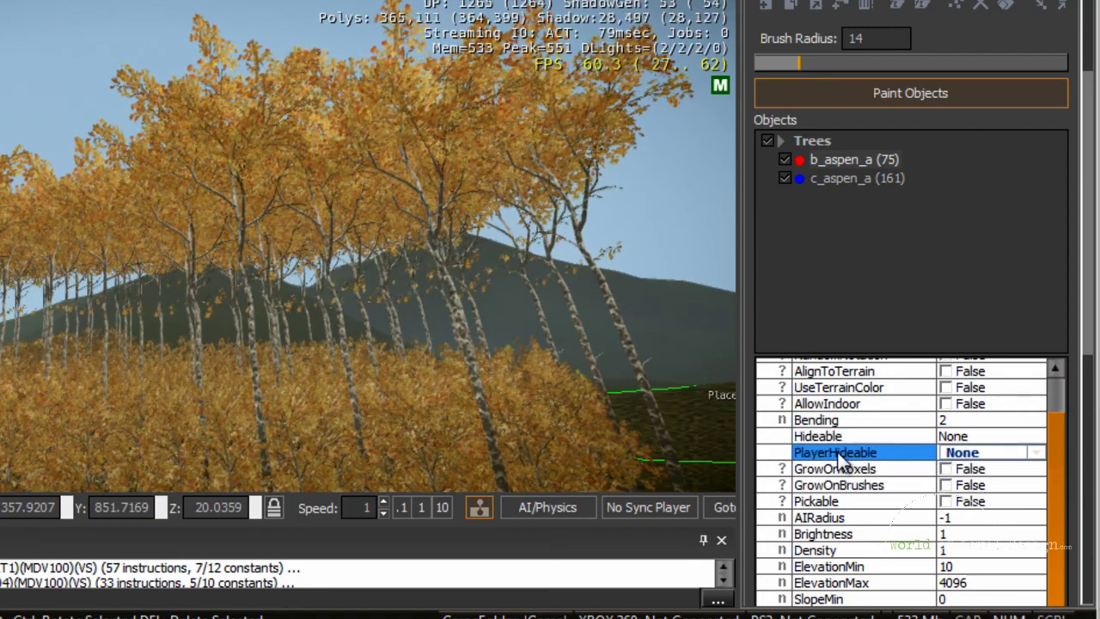
click(993, 454)
click(882, 448)
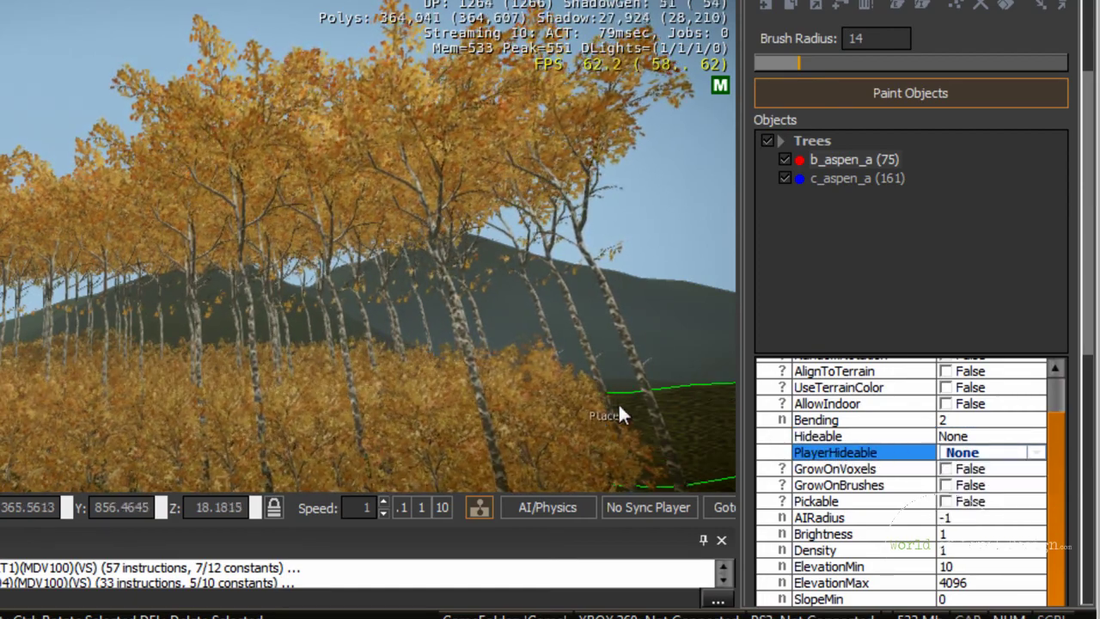
Step: Enable GrowOnBrushes for b_aspen_a and paint trees over the shoreline rocks, inspecting the placement up close
right_drag(494, 353, 494, 355)
scroll(825, 352, down, 3)
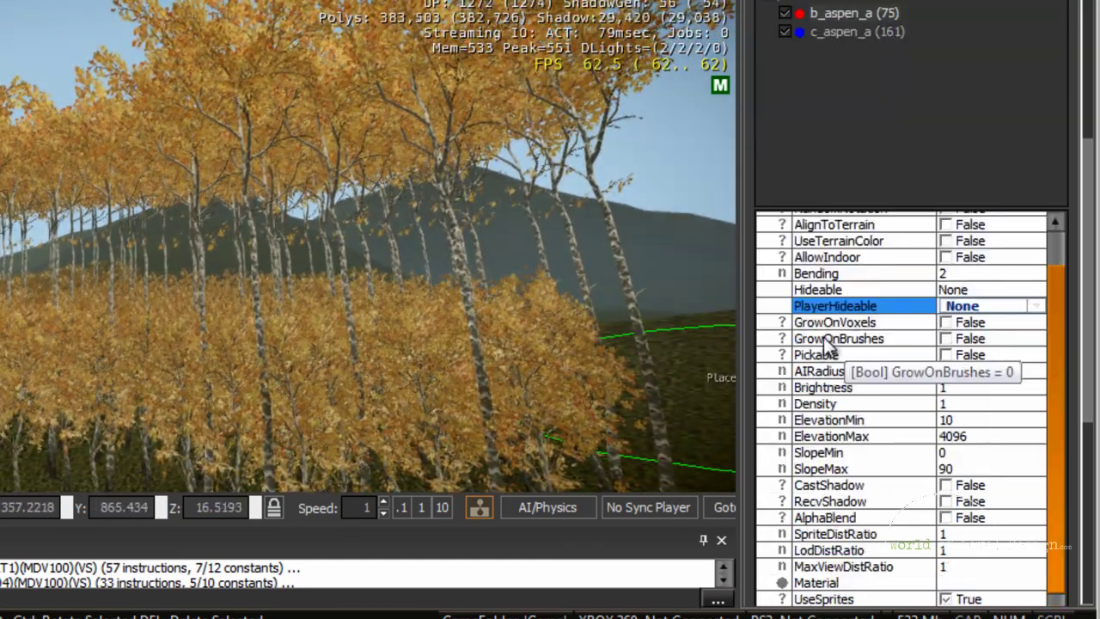
mouse_move(425, 257)
right_down()
mouse_move(392, 250)
mouse_move(424, 256)
right_up()
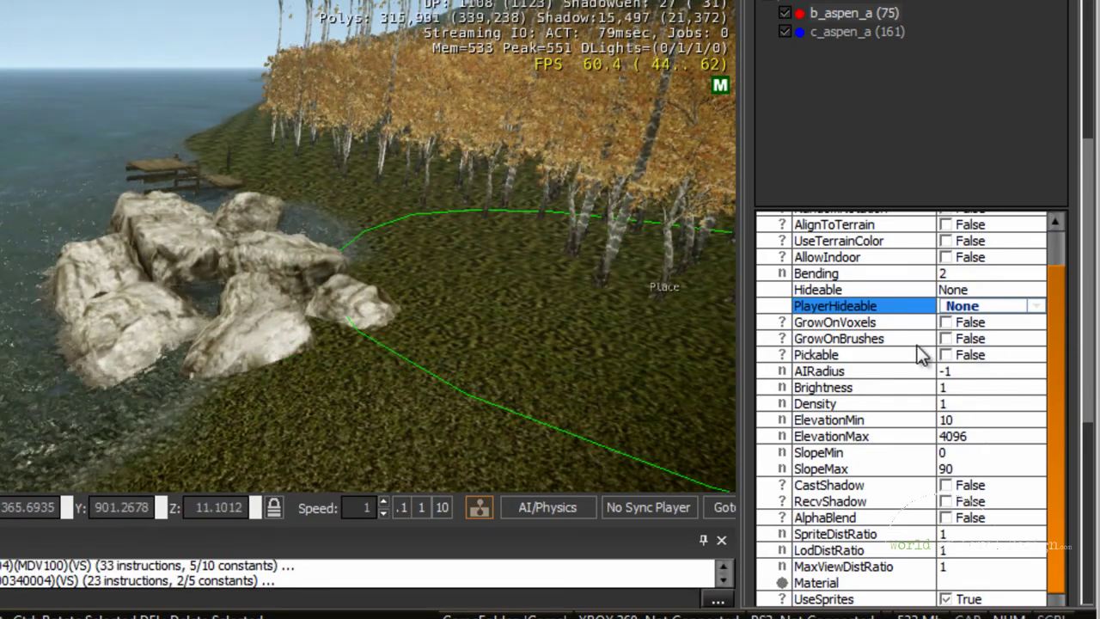
click(945, 338)
click(207, 244)
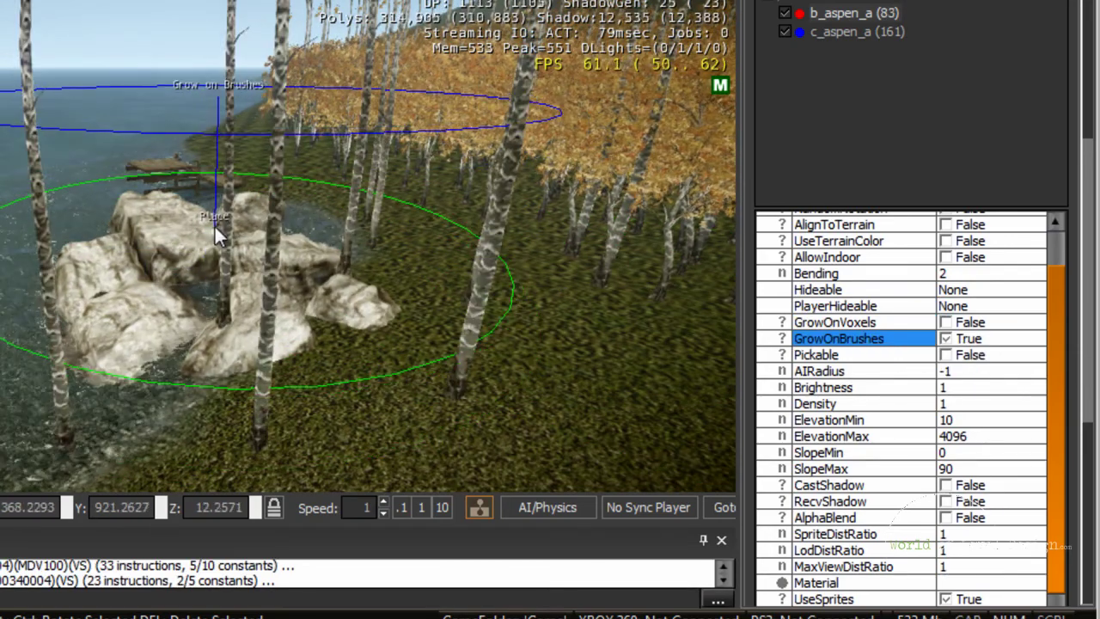
key(w)
right_drag(203, 288, 192, 289)
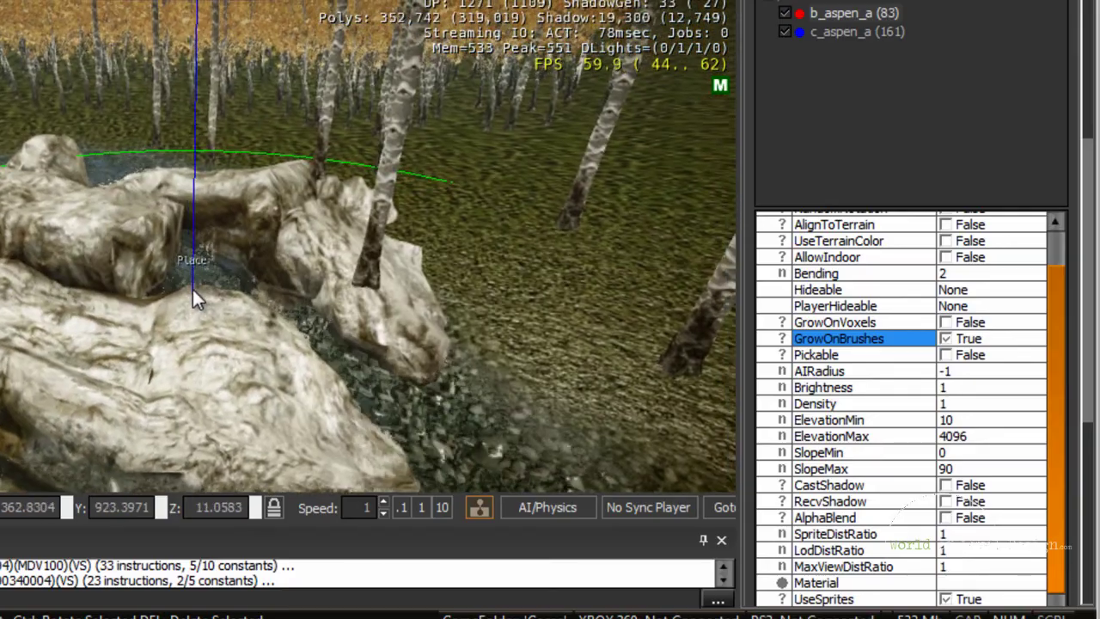
scroll(198, 263, down, 5)
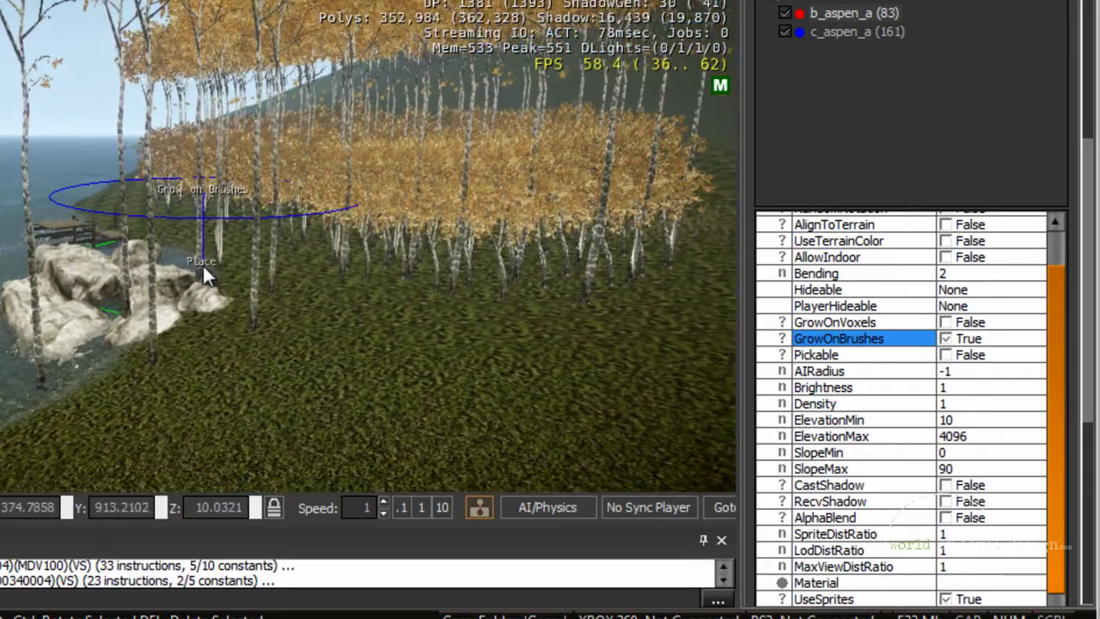
scroll(876, 366, down, 1)
right_drag(542, 334, 498, 333)
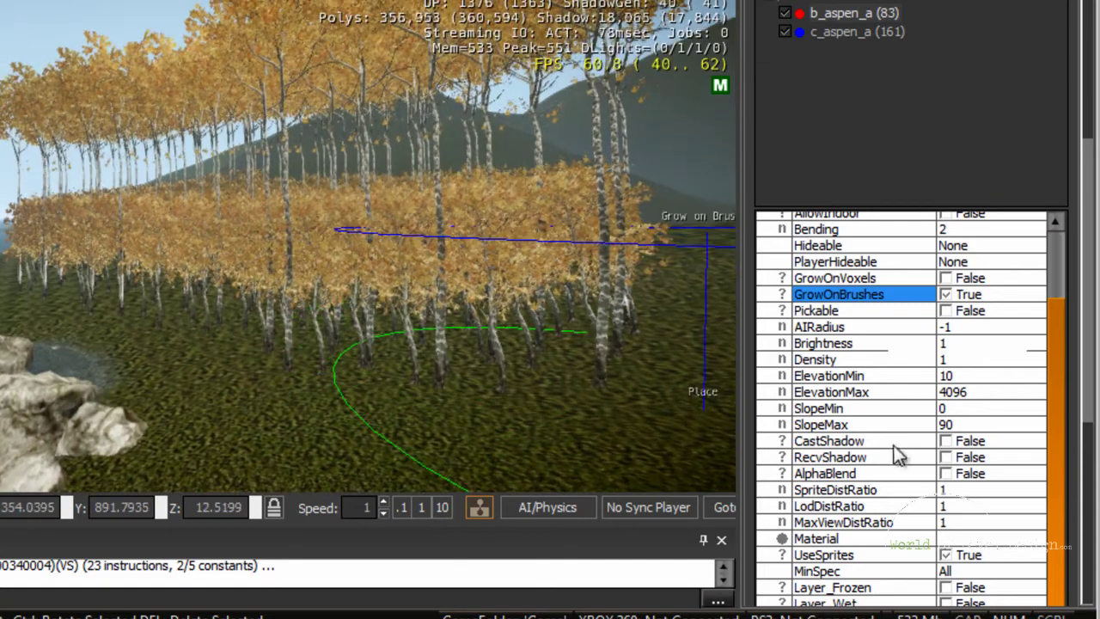
Step: Set the Density of b_aspen_a to 5, paint trees on the open ground, and raise the Density to 10
click(962, 361)
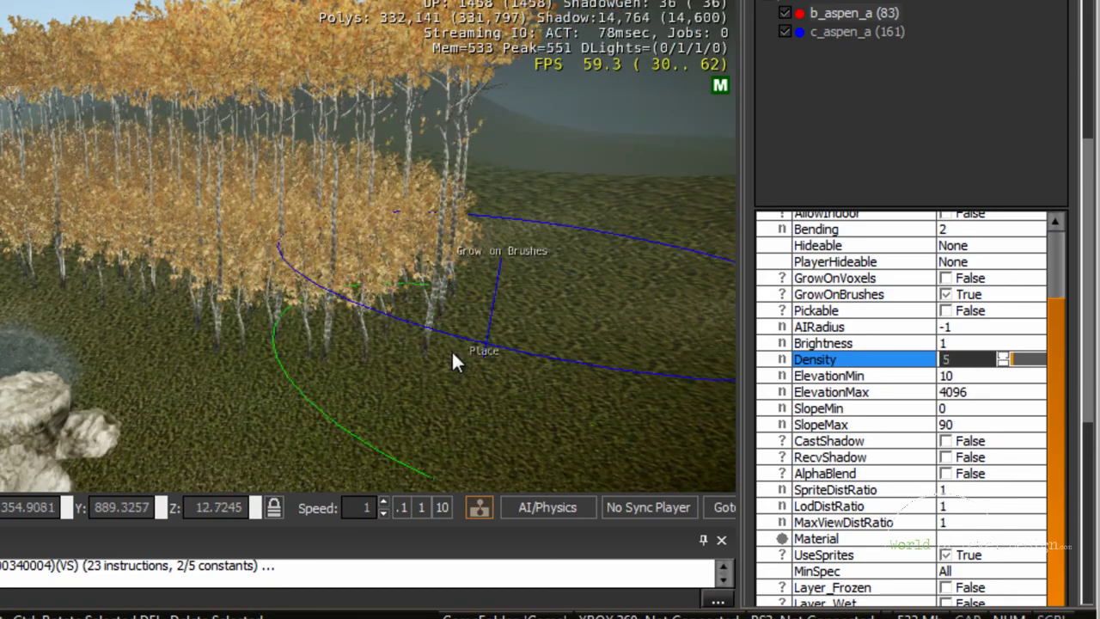
right_drag(452, 351, 459, 326)
drag(459, 327, 490, 373)
right_drag(442, 384, 433, 385)
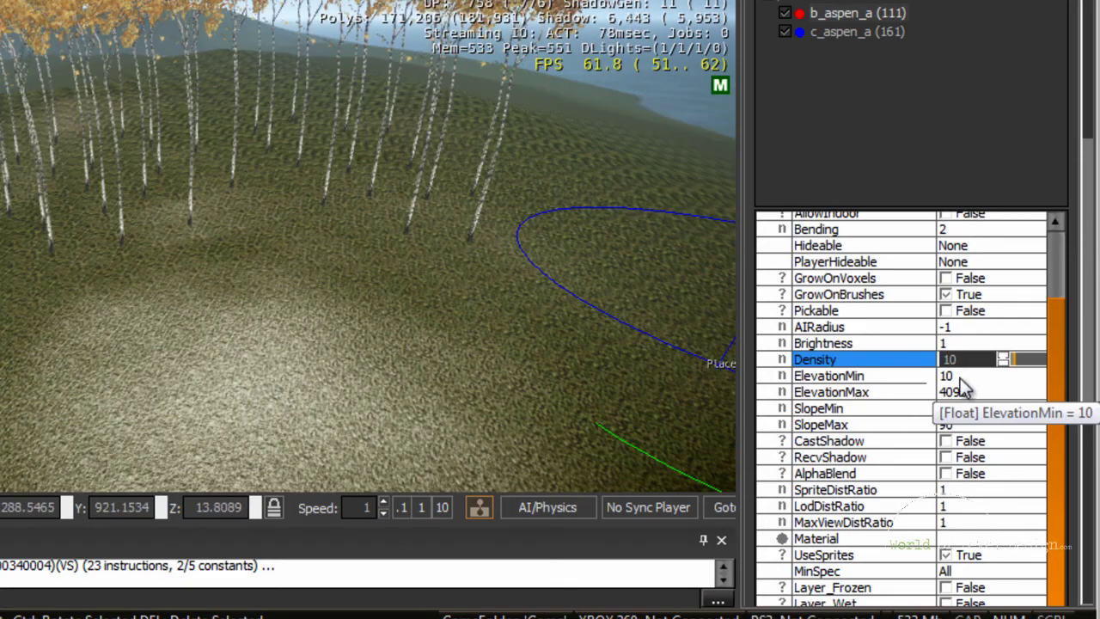
Step: Paint a trial group of b_aspen_a trees on the steep hillside and undo it
click(963, 379)
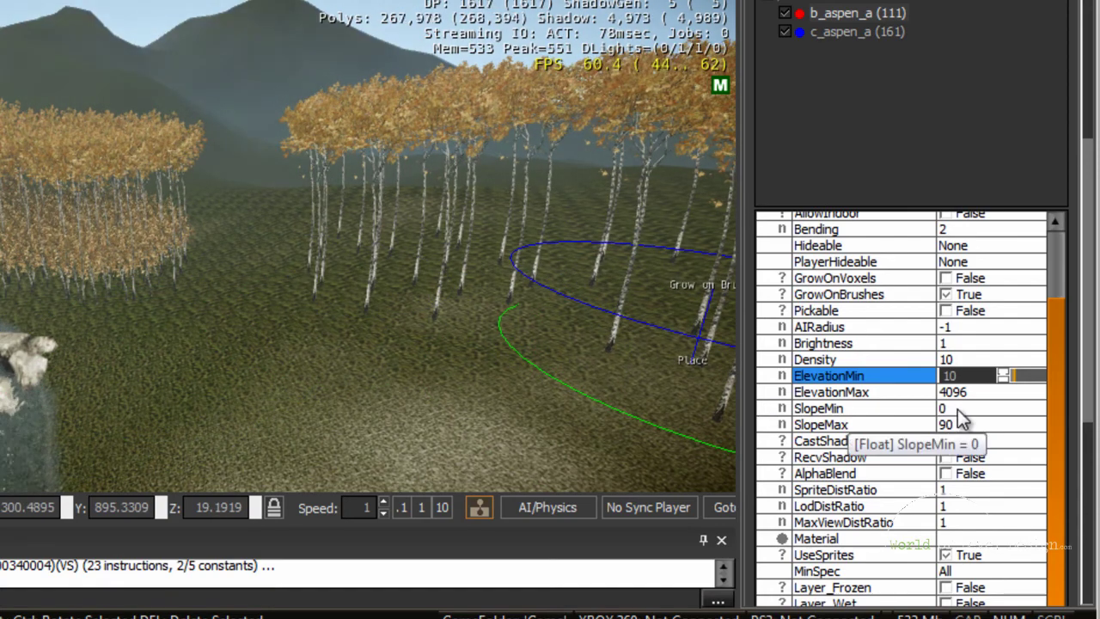
key(d)
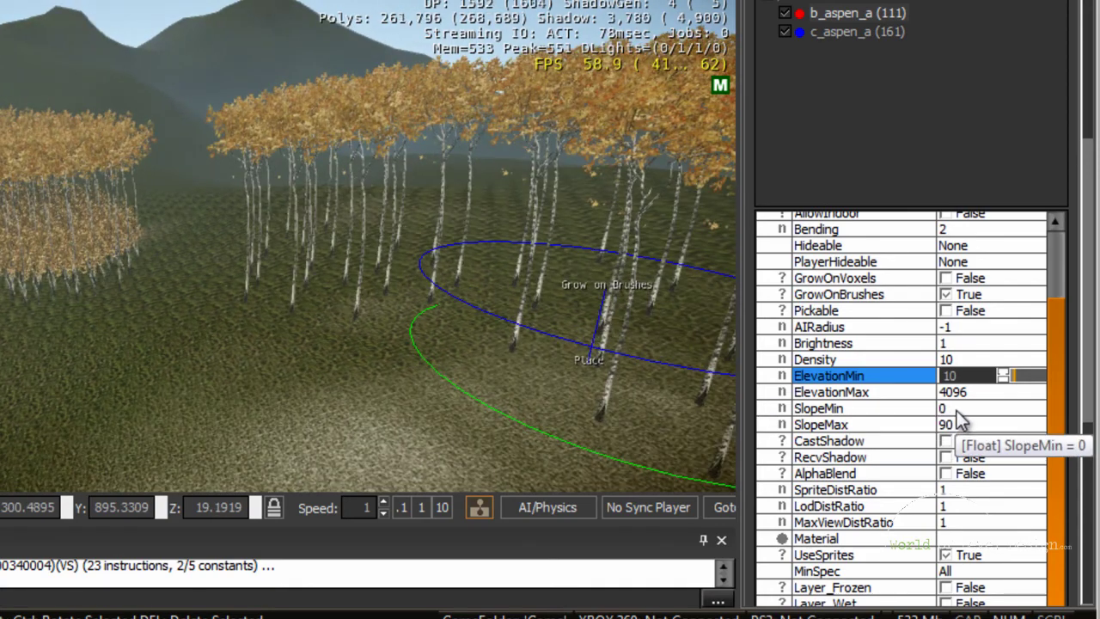
mouse_move(370, 311)
right_down()
mouse_move(320, 284)
mouse_move(345, 309)
right_up()
drag(266, 219, 316, 311)
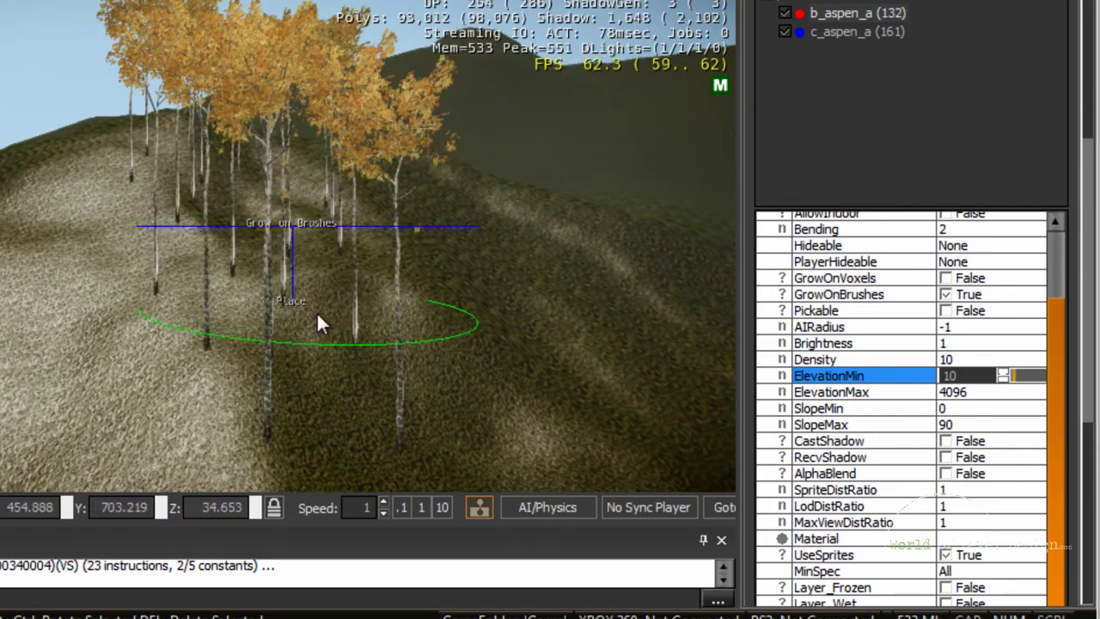
key(ctrl+z)
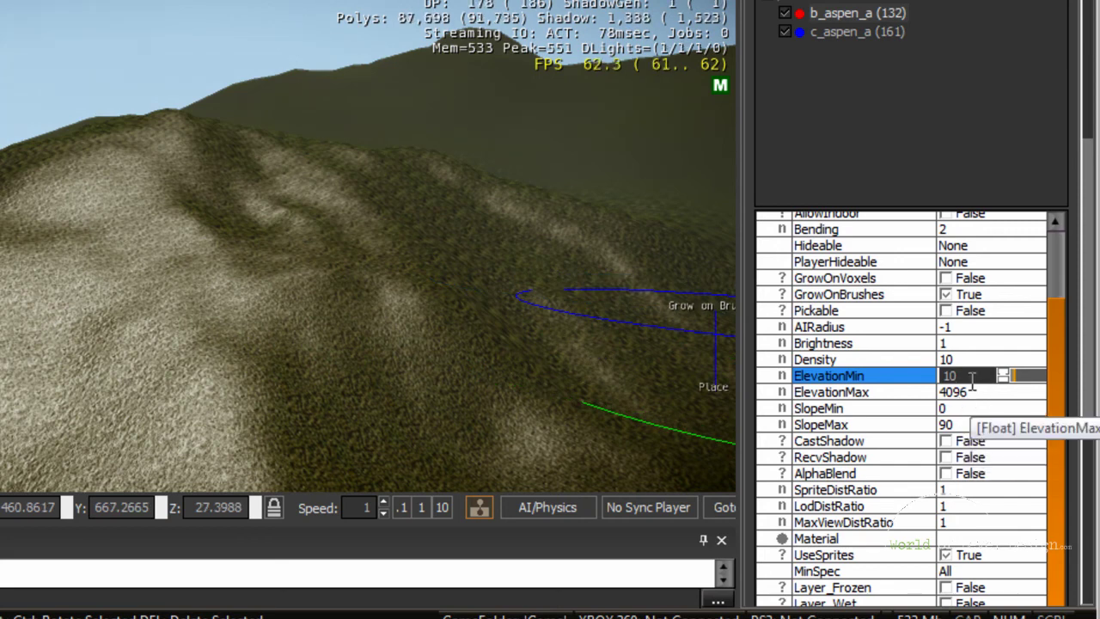
Step: Set the SlopeMax of b_aspen_a to 30 and paint trees across the hillside
click(970, 423)
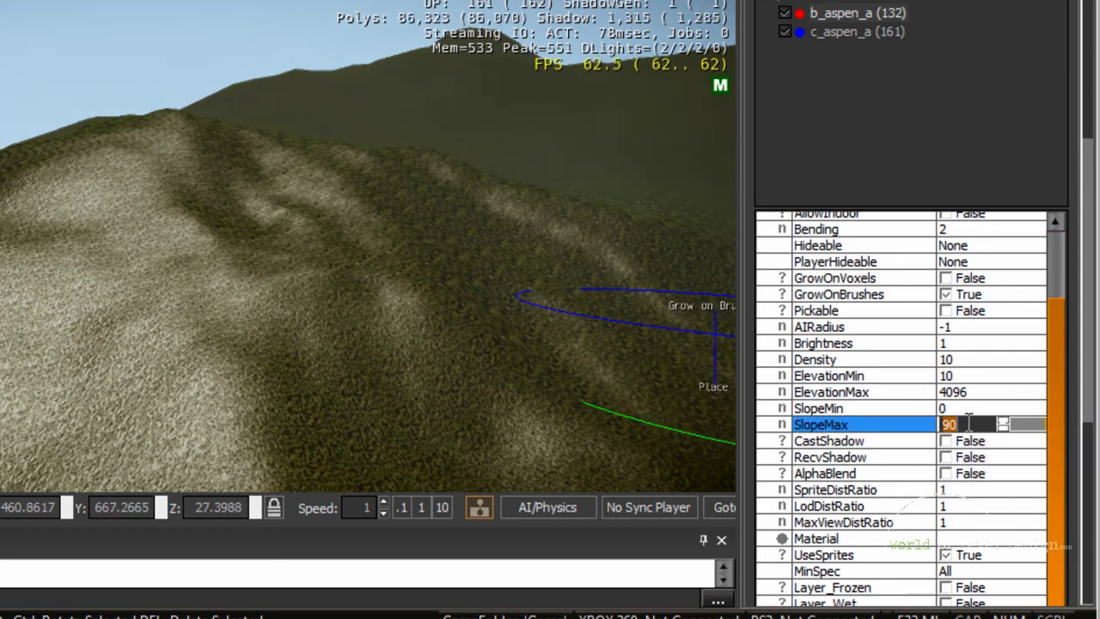
text(30)
click(370, 363)
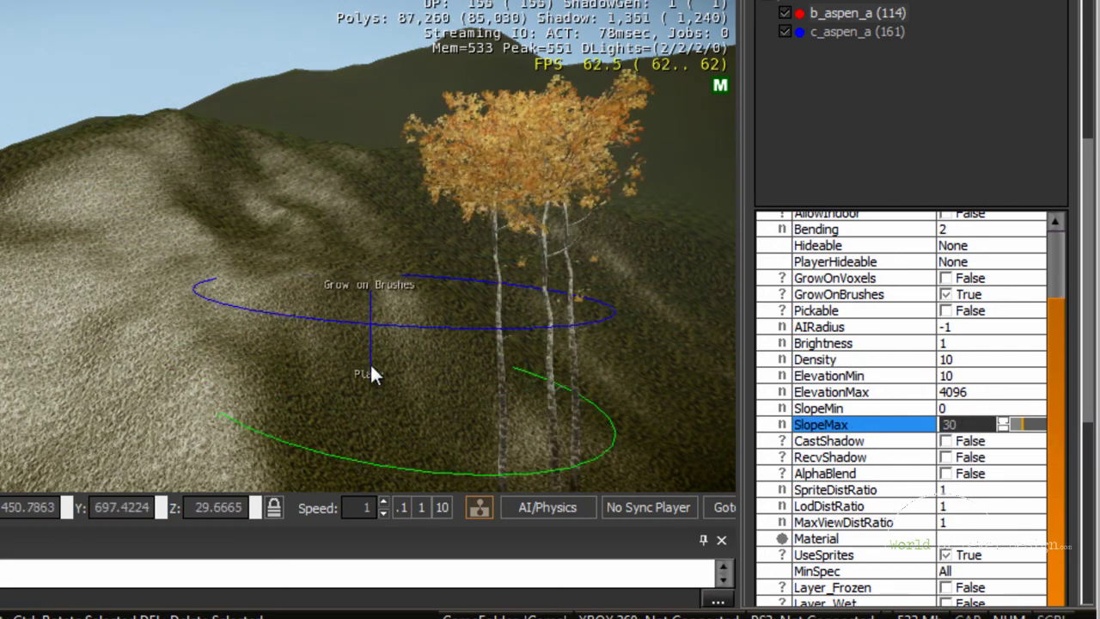
key(s)
right_drag(370, 363, 408, 349)
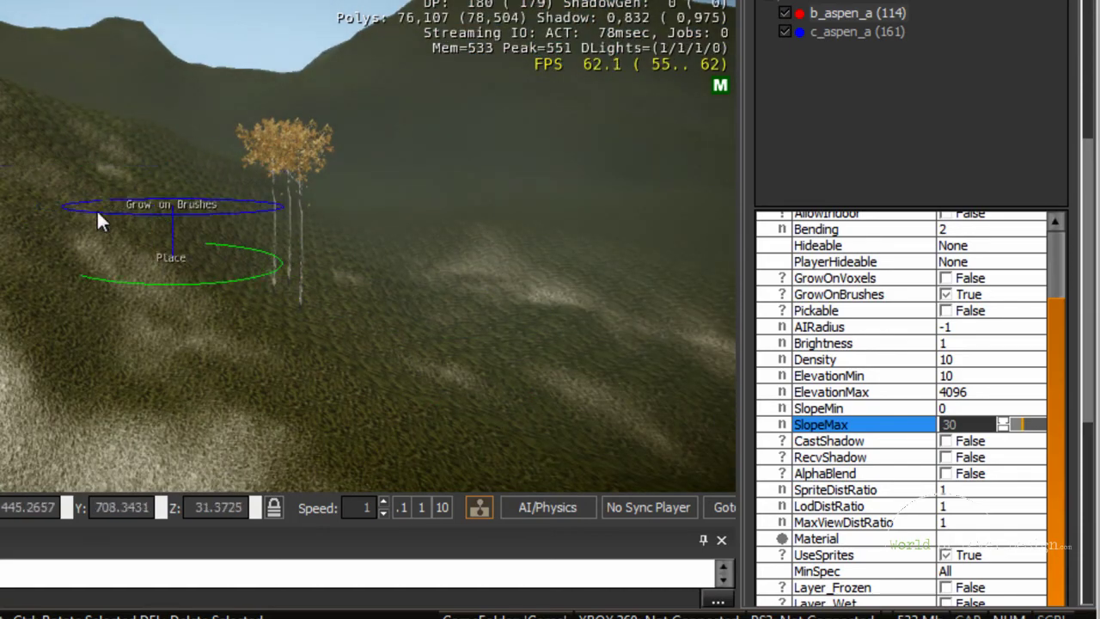
mouse_move(96, 222)
mouse_down()
mouse_move(282, 380)
mouse_move(44, 398)
mouse_up()
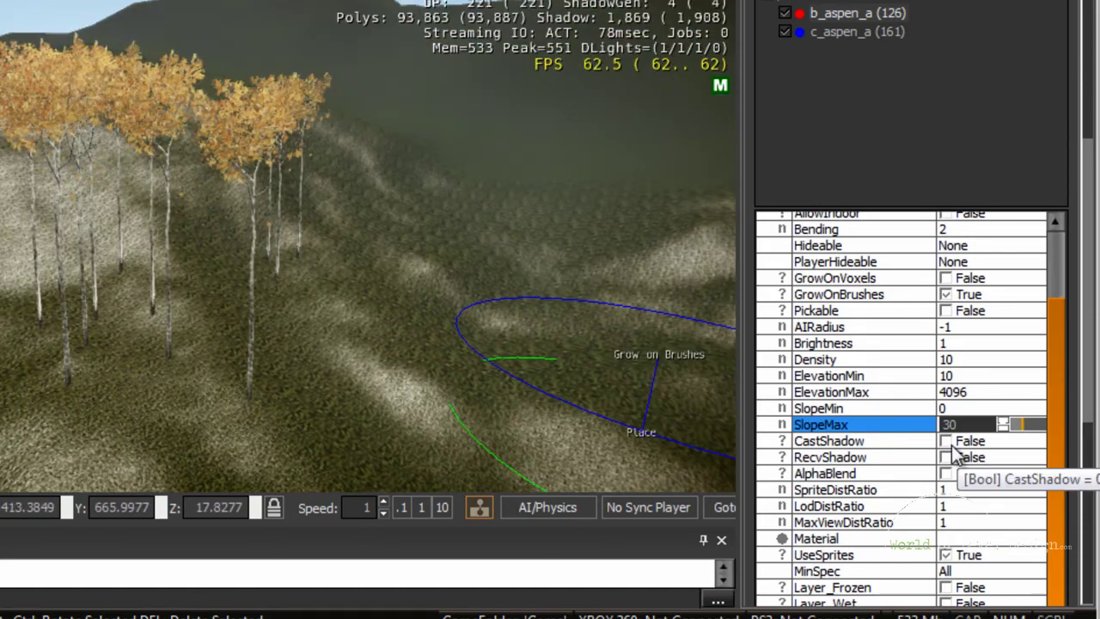
Step: Enable CastShadow for b_aspen_a and view the tree shadows up close and from farther away
click(947, 441)
key(w)
right_drag(224, 295, 221, 297)
key(s)
scroll(1031, 459, down, 1)
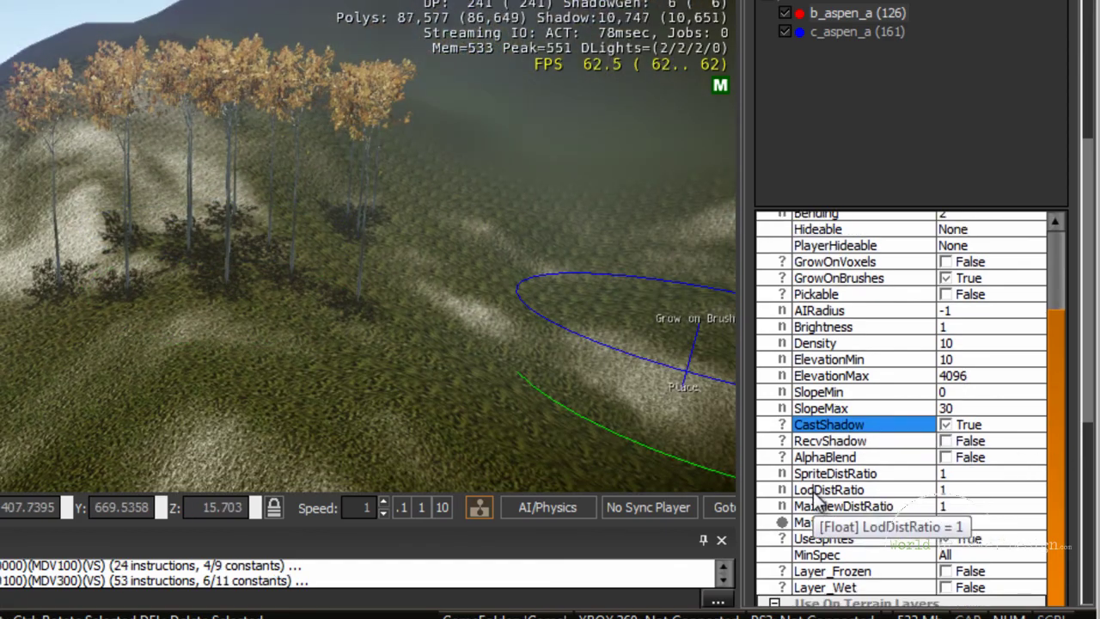
scroll(235, 312, down, 6)
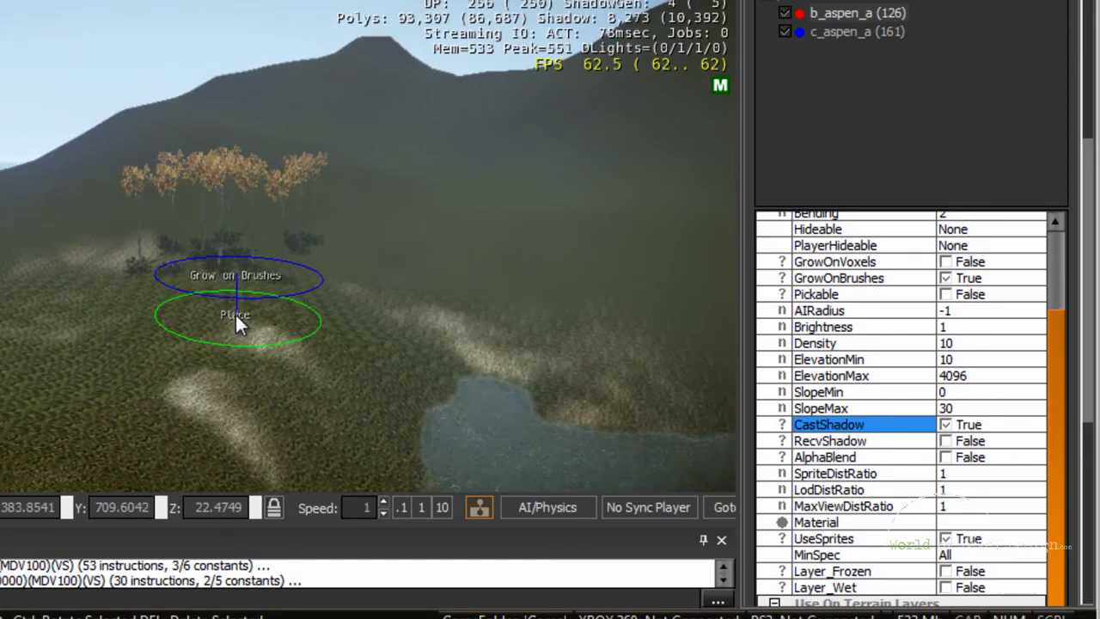
right_drag(235, 315, 250, 303)
key(w)
Step: Set the MaxViewDistRatio of b_aspen_a to 0, raise it to 0.1, and check the grove's visibility from near and far
scroll(250, 301, down, 2)
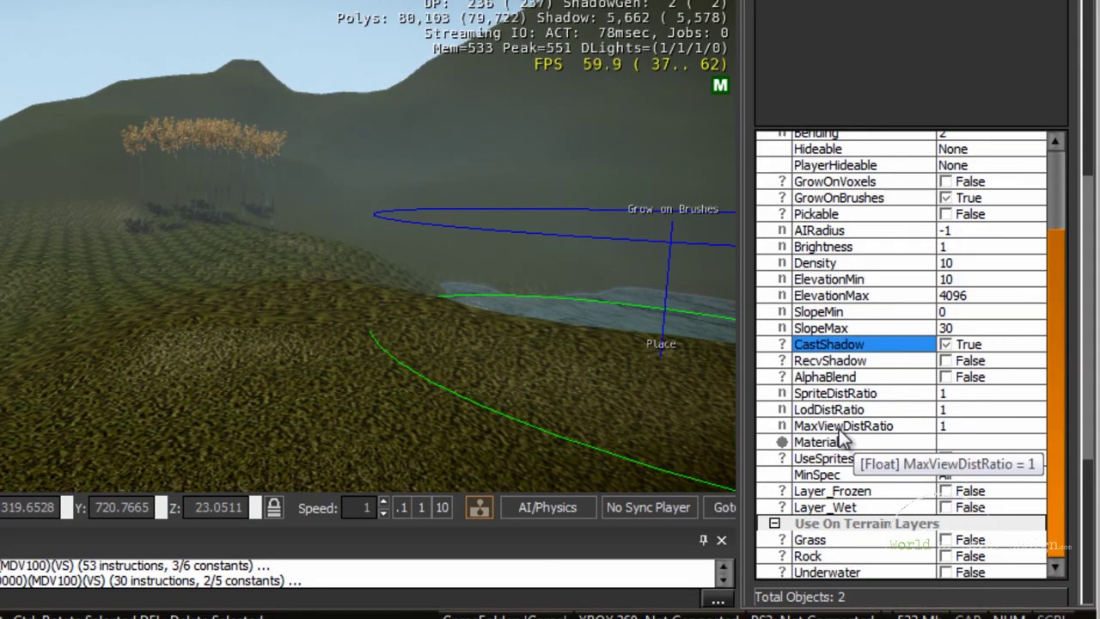
key(w)
right_drag(169, 278, 164, 283)
scroll(163, 281, down, 3)
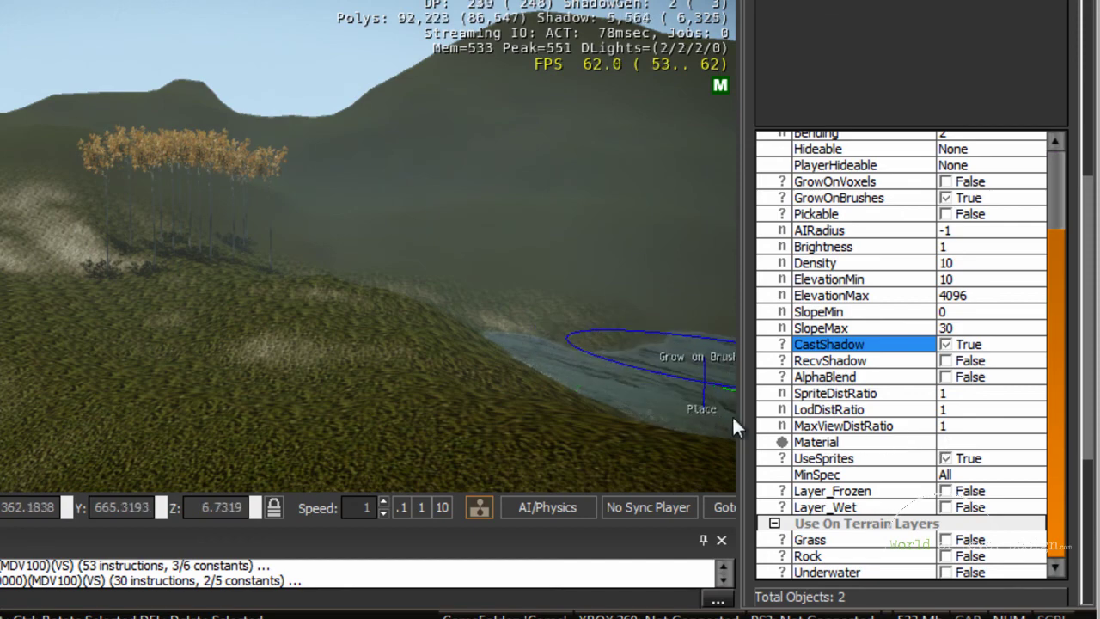
click(960, 426)
key(Return)
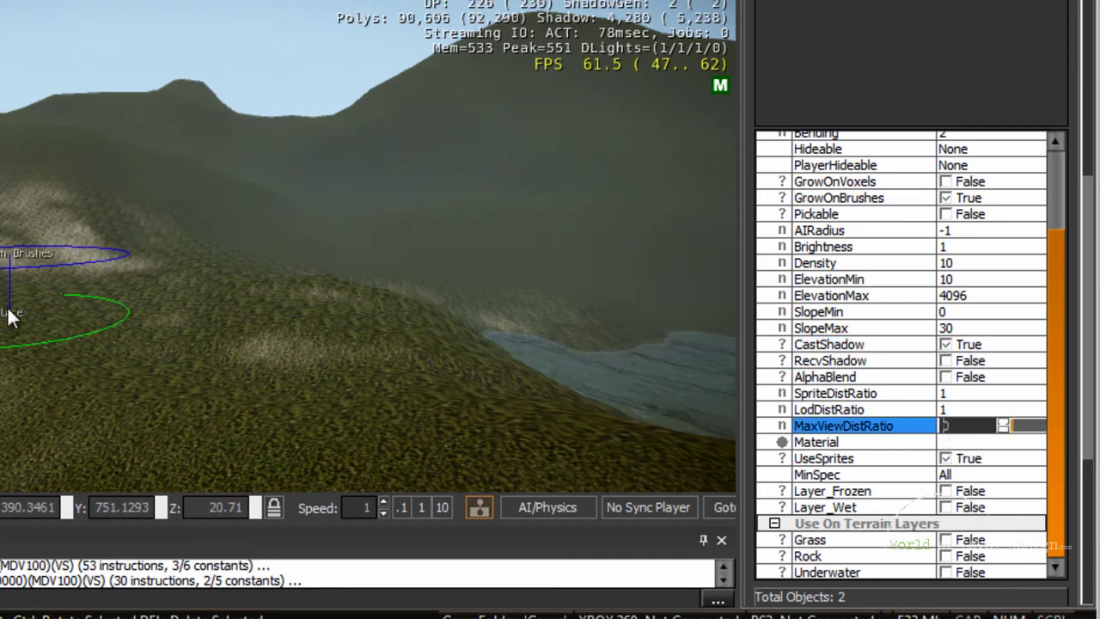
scroll(27, 286, up, 5)
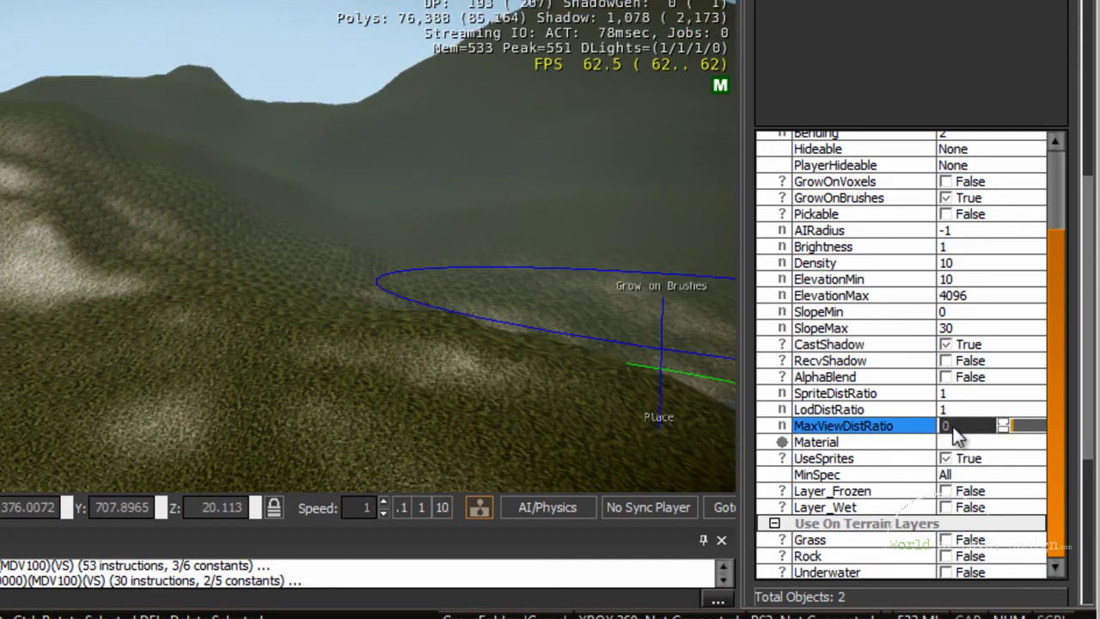
key(Return)
scroll(173, 386, up, 5)
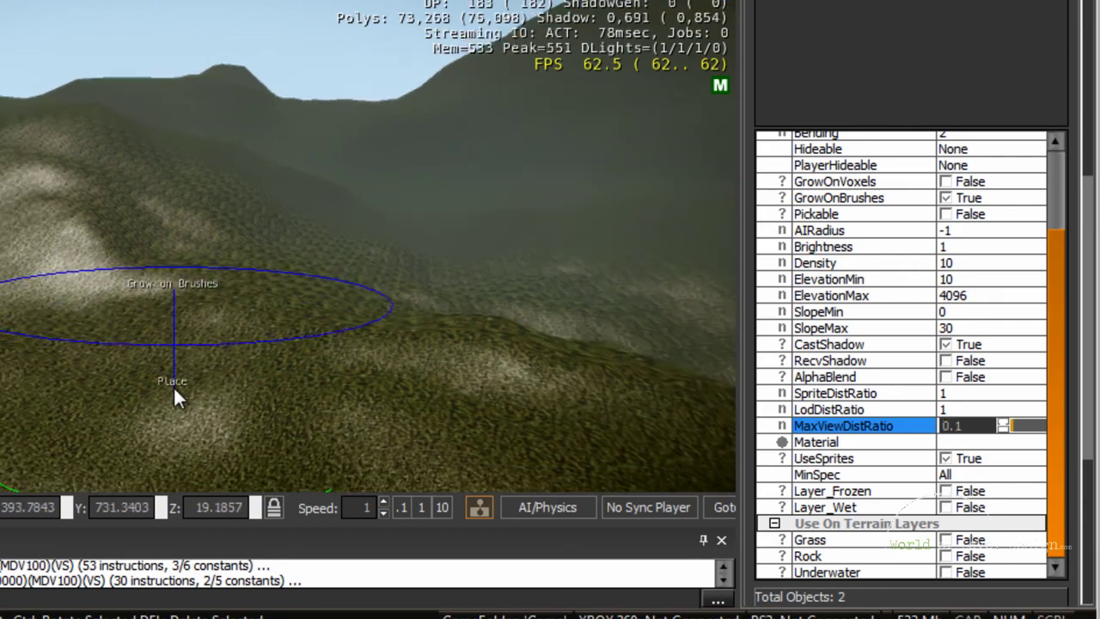
scroll(173, 387, down, 5)
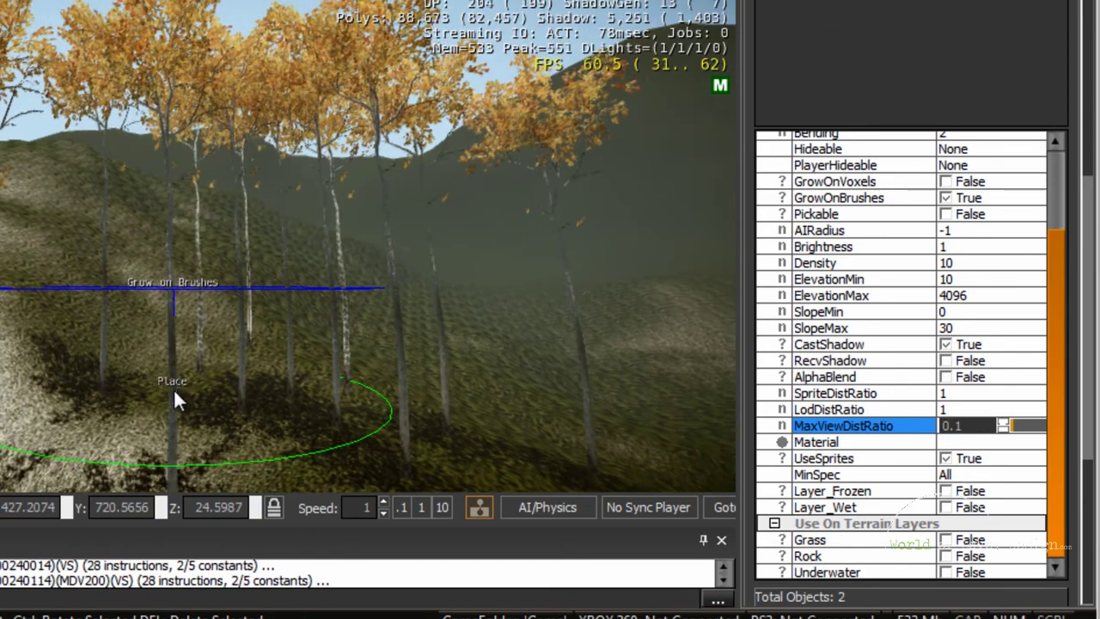
scroll(176, 401, down, 2)
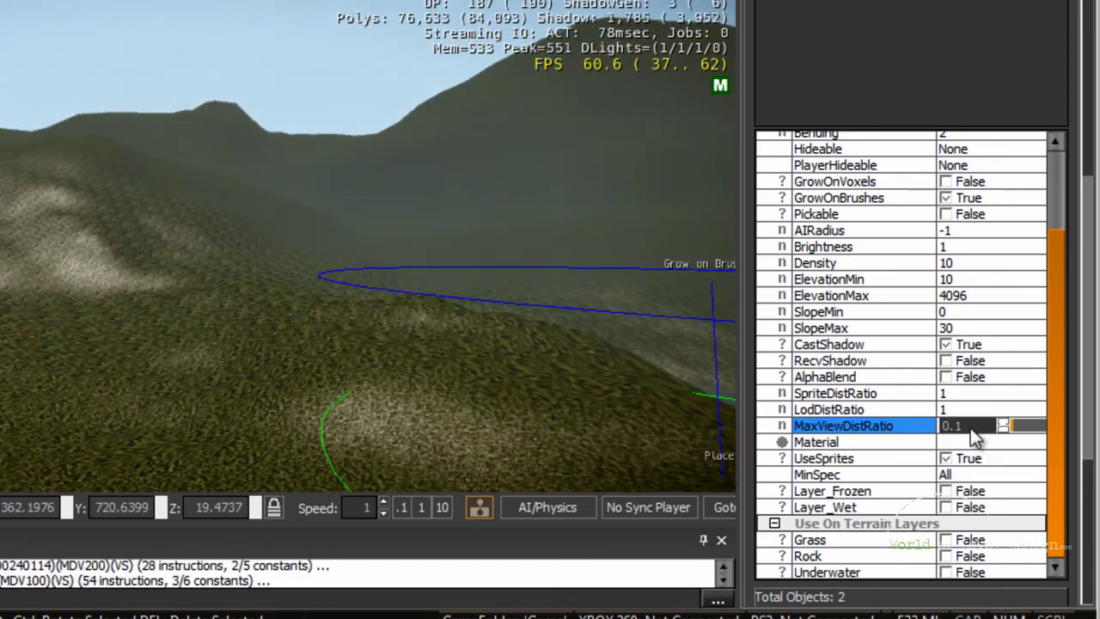
Step: Set the MaxViewDistRatio of b_aspen_a to 1 and view the hillside grove from a distance
text(1)
key(Return)
scroll(323, 361, down, 4)
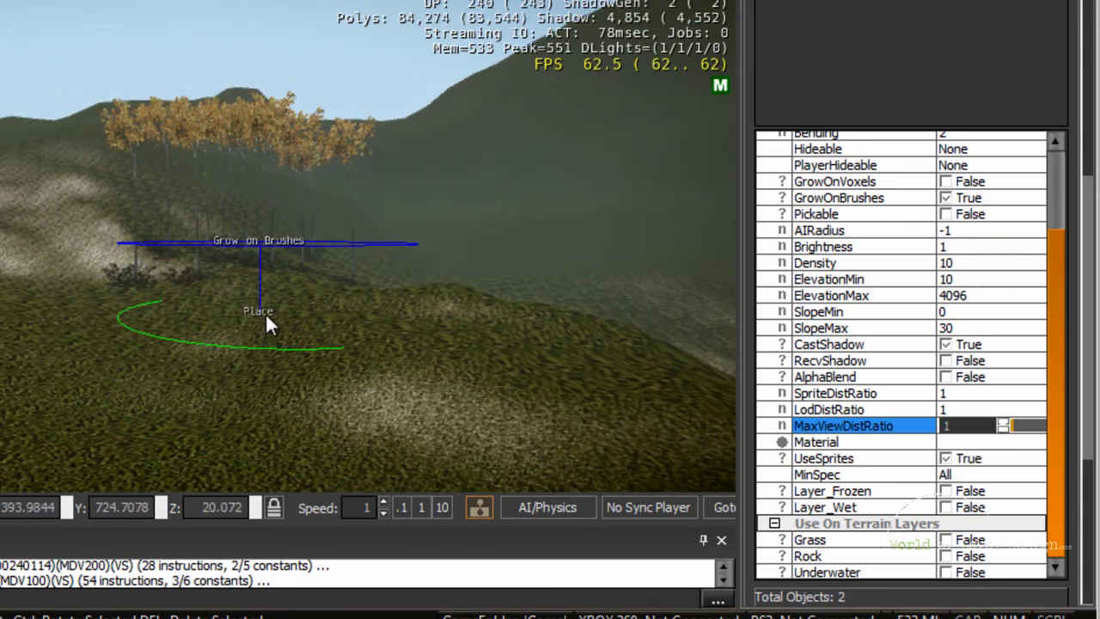
key(s)
key(w)
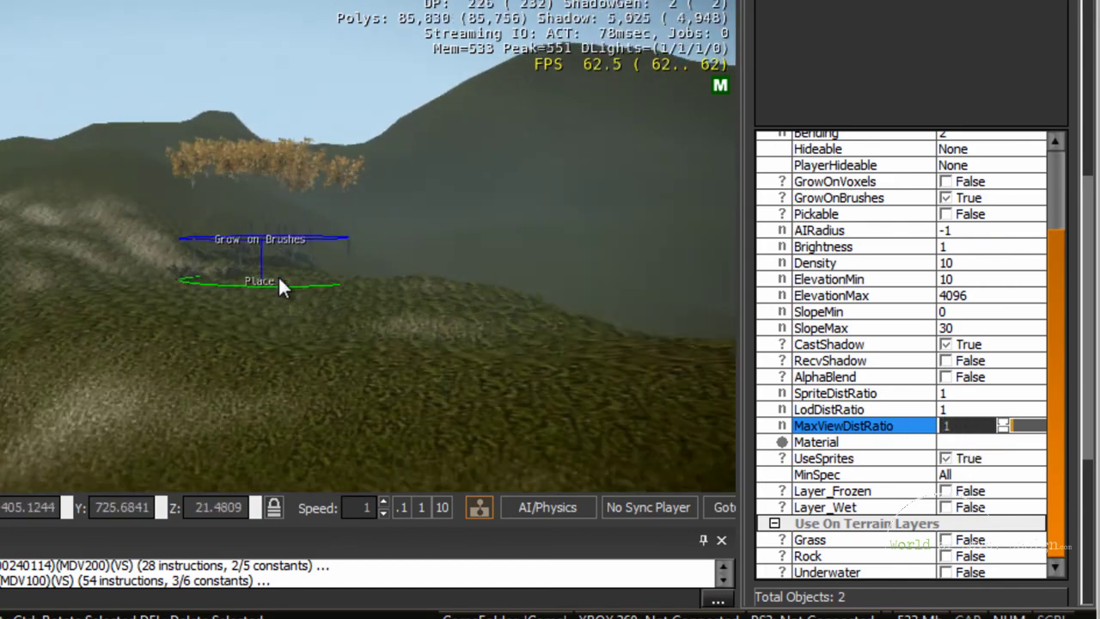
key(a)
key(a)
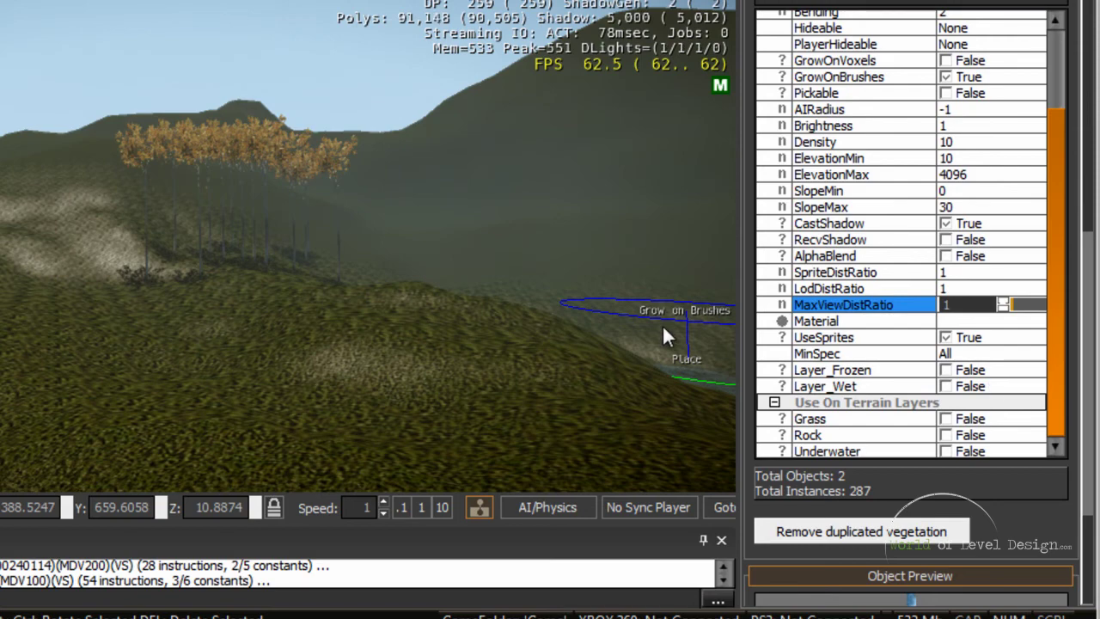
key(s)
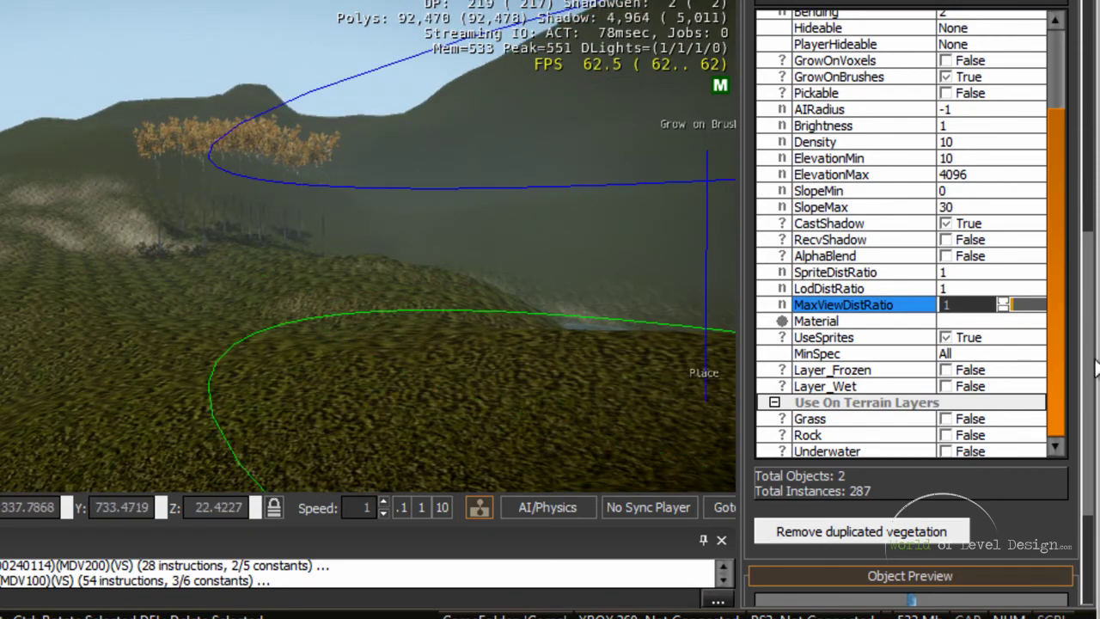
Step: Try the Grass option under Use On Terrain Layers for b_aspen_a and view the groves from above
scroll(1088, 361, down, 1)
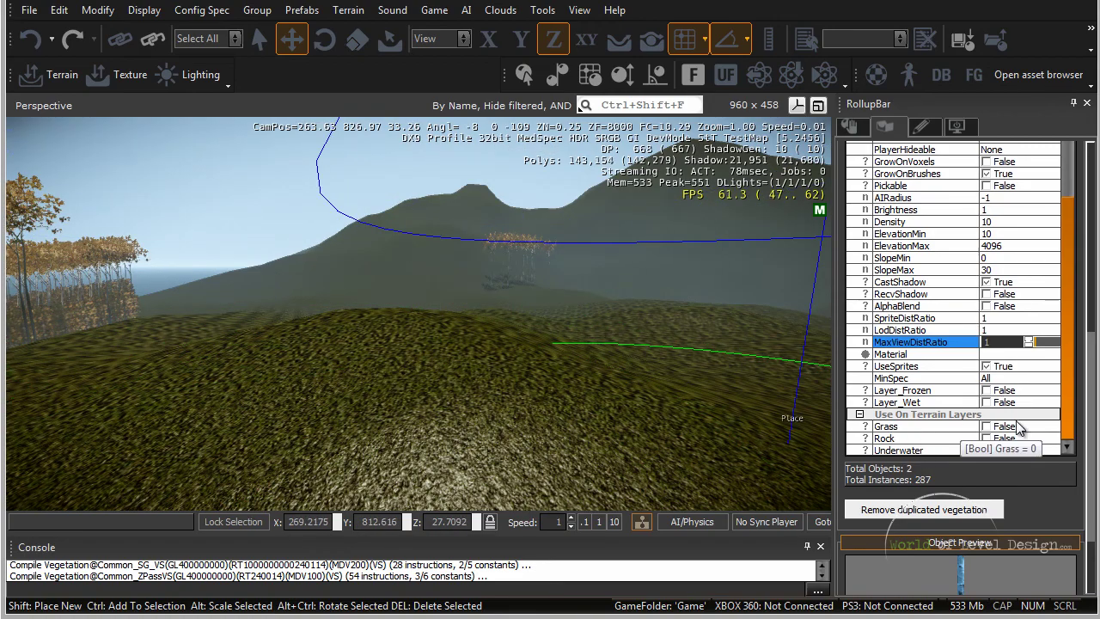
click(989, 427)
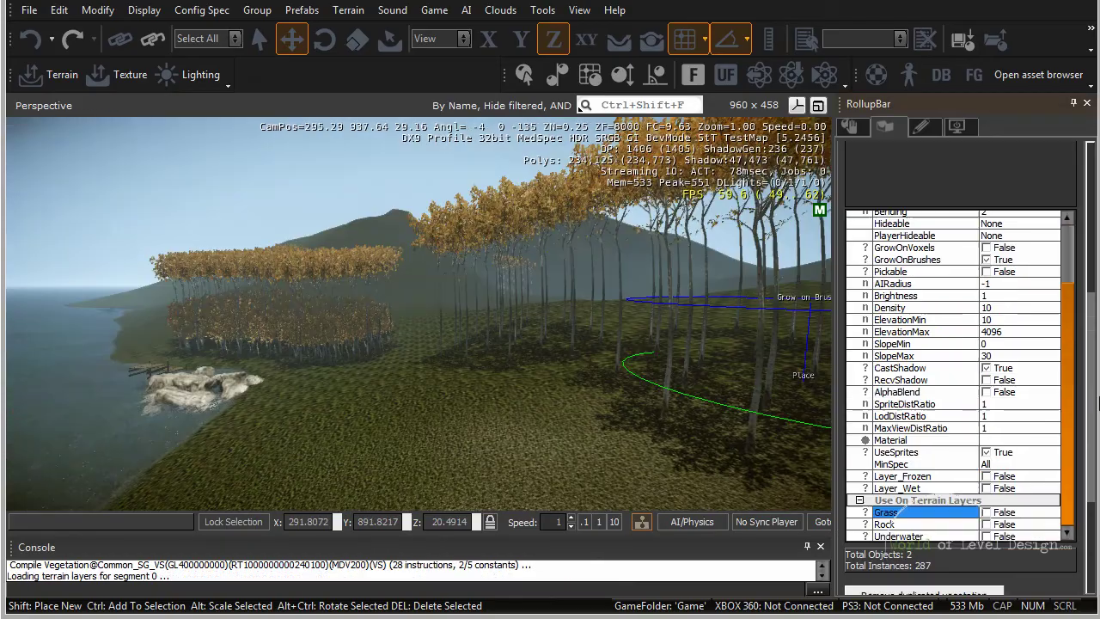
key(s)
right_drag(673, 426, 679, 431)
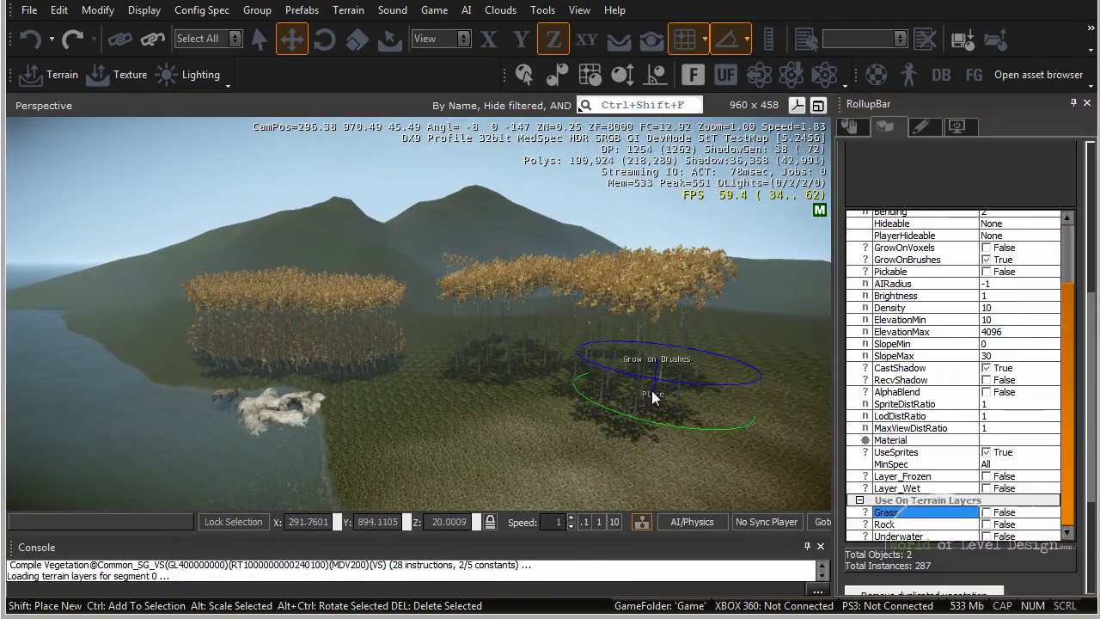
Step: Erase the painted b_aspen_a trees with the brush, and erase the shoreline grove with both aspen objects selected
scroll(1071, 379, up, 2)
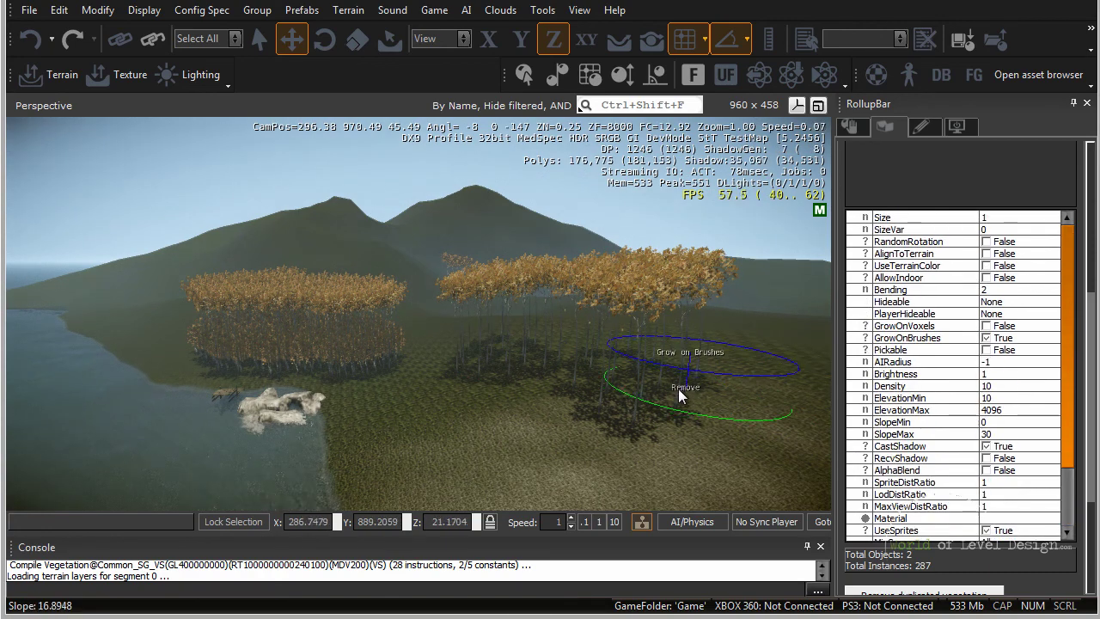
mouse_move(688, 400)
ctrl+mouse_down()
mouse_move(559, 361)
mouse_move(347, 363)
ctrl+mouse_up()
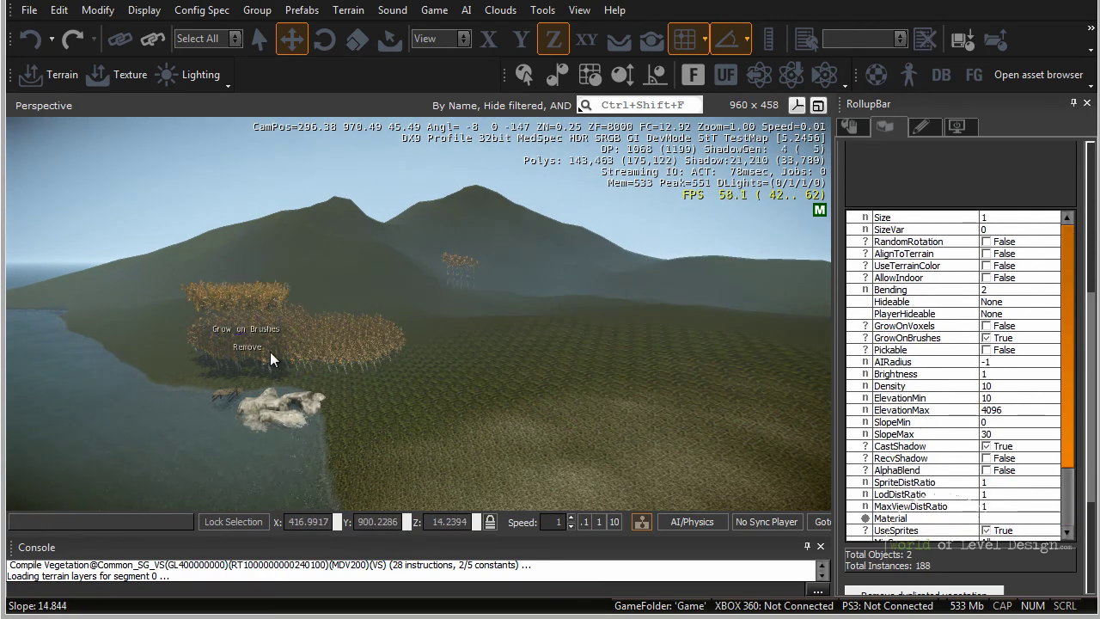
ctrl+drag(282, 356, 296, 359)
key(w)
mouse_move(405, 388)
right_down()
mouse_move(408, 398)
mouse_move(344, 391)
right_up()
scroll(1093, 324, up, 5)
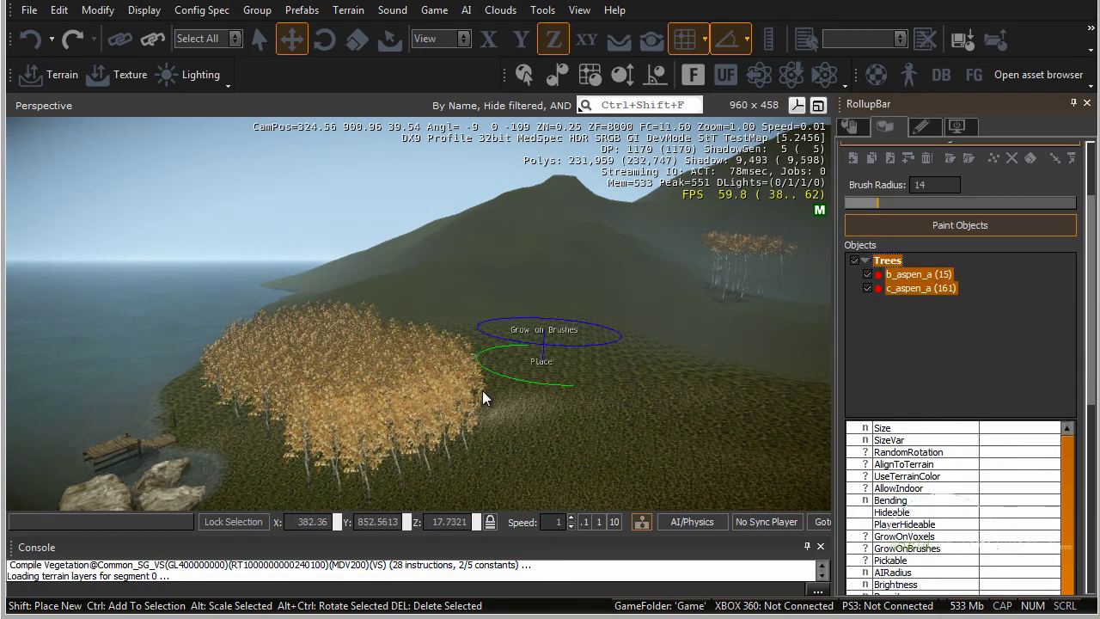
mouse_move(483, 398)
ctrl+mouse_down()
mouse_move(339, 363)
mouse_move(285, 393)
mouse_move(374, 503)
ctrl+mouse_up()
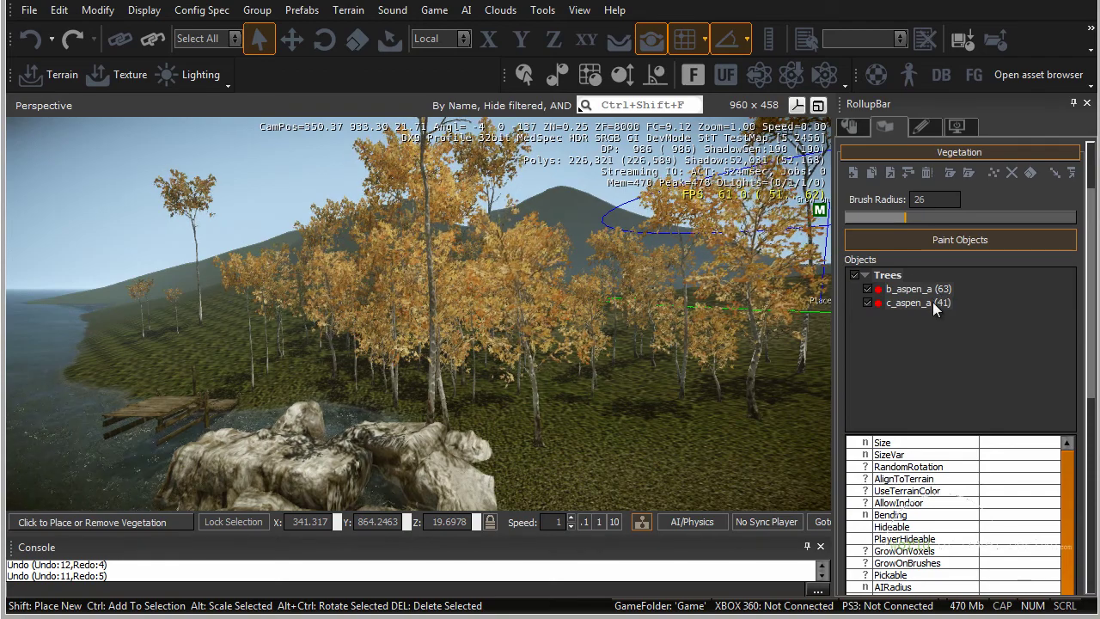
Step: Delete the c_aspen_a and b_aspen_a objects from the vegetation list, removing their trees from the terrain
click(933, 303)
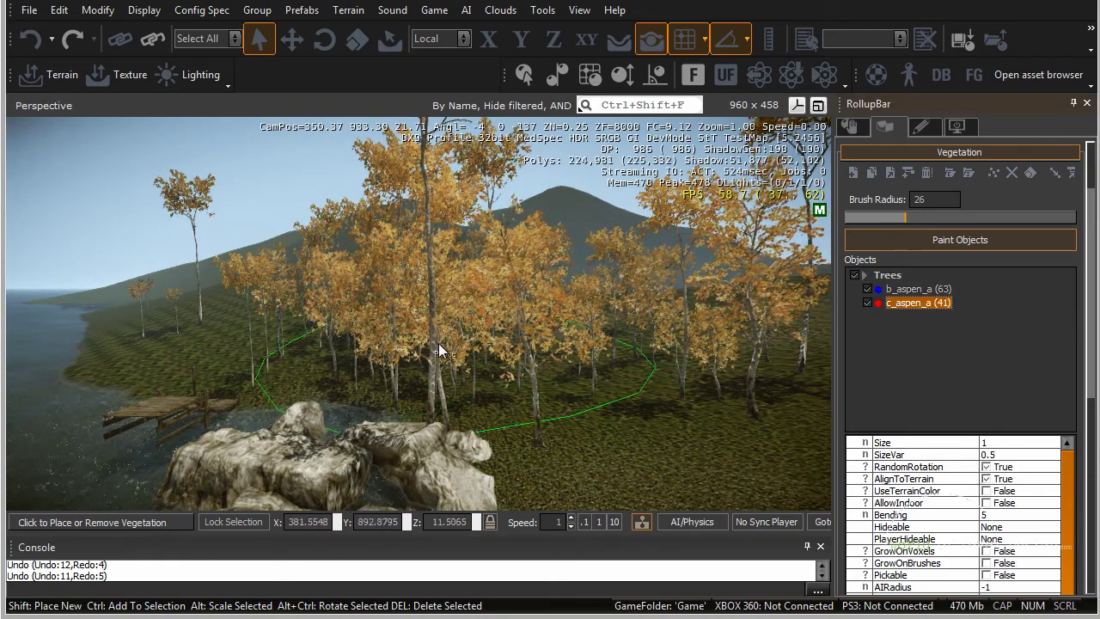
key(Delete)
key(Return)
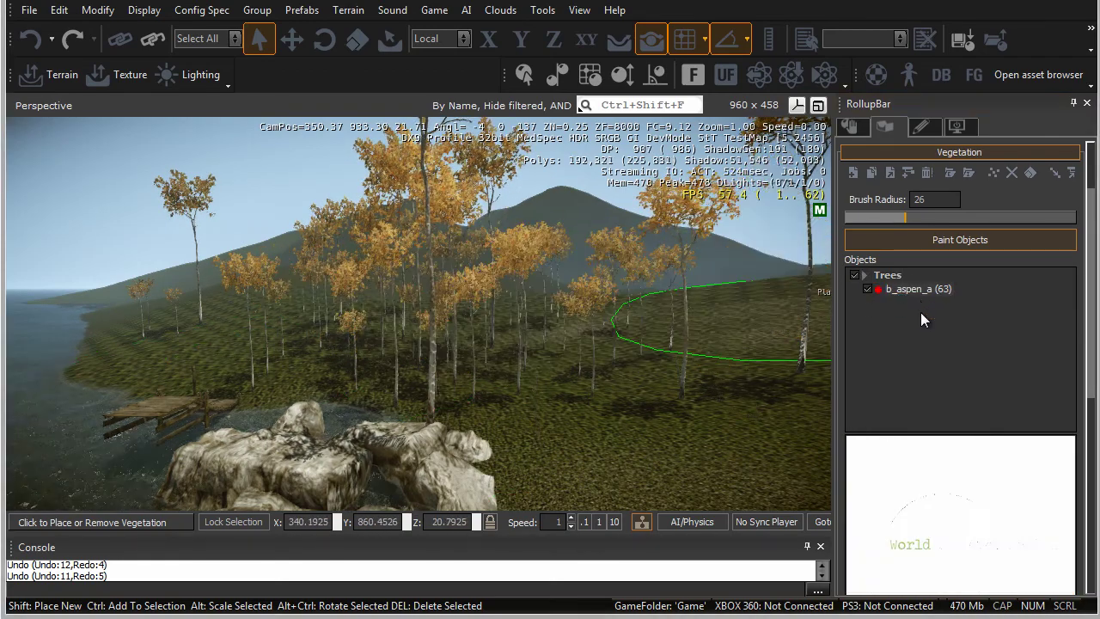
click(922, 291)
key(Delete)
key(Return)
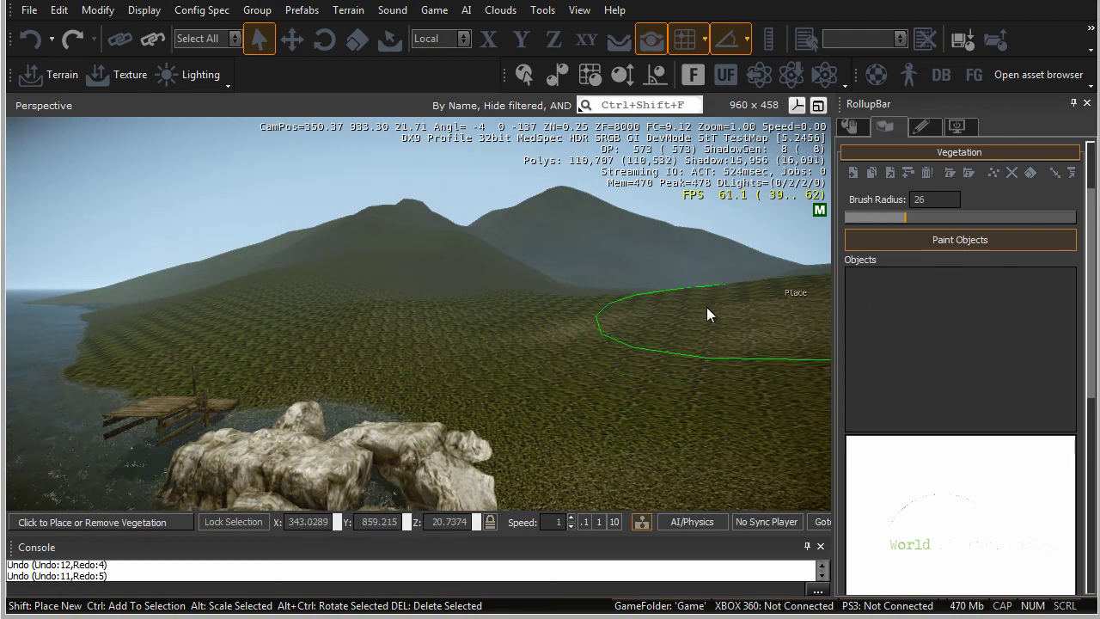
Step: Create a new vegetation category named Trees
right_drag(597, 359, 643, 382)
key(s)
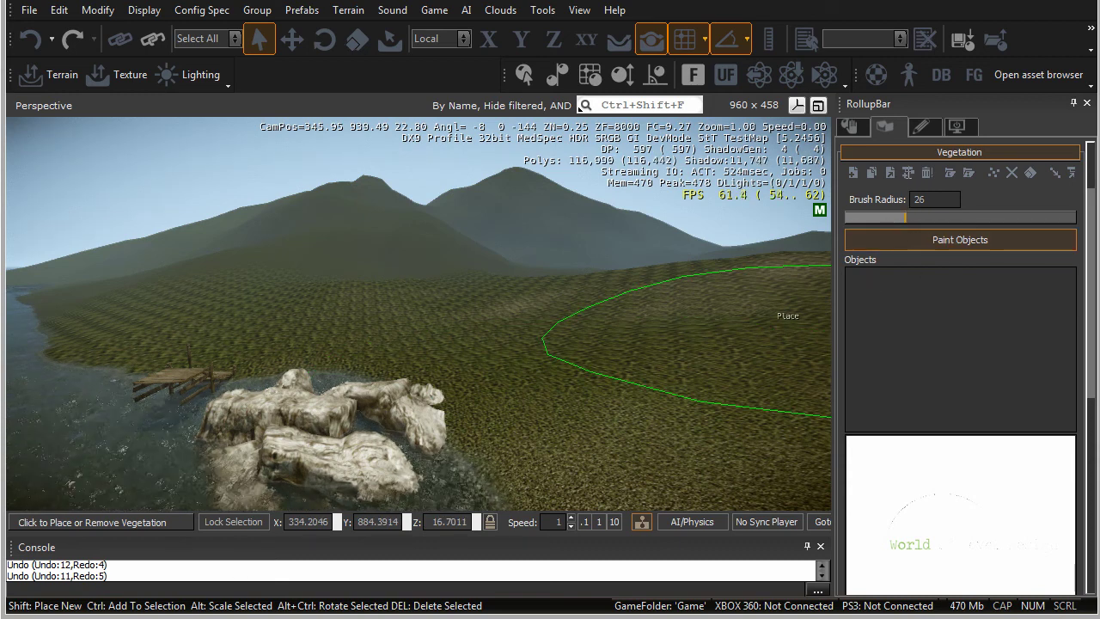
click(909, 172)
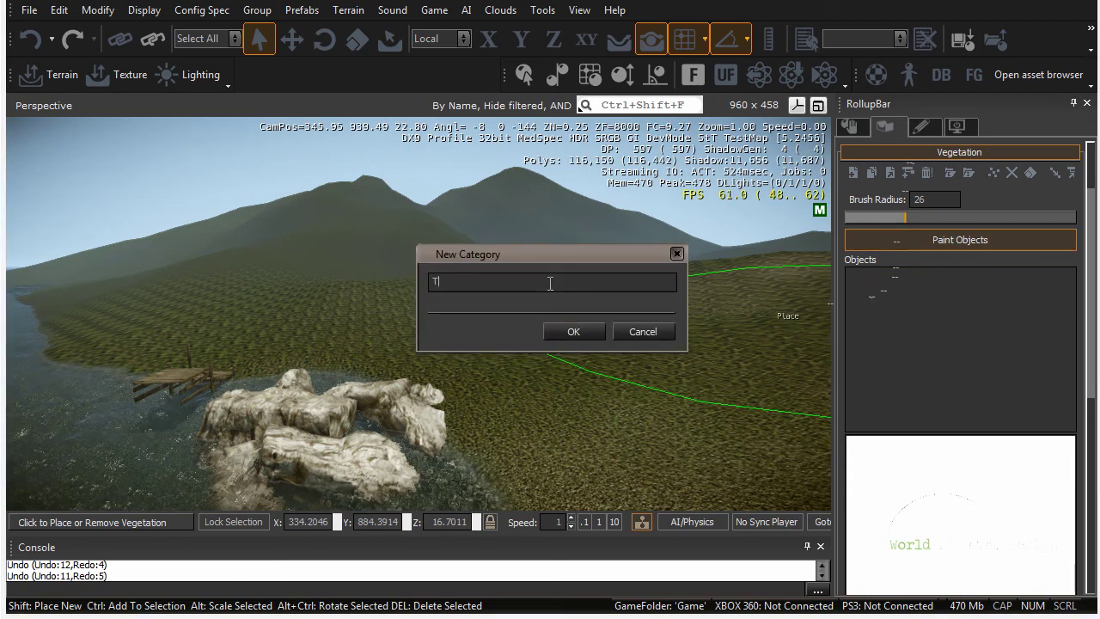
click(455, 282)
key(BackSpace)
key(BackSpace)
click(581, 329)
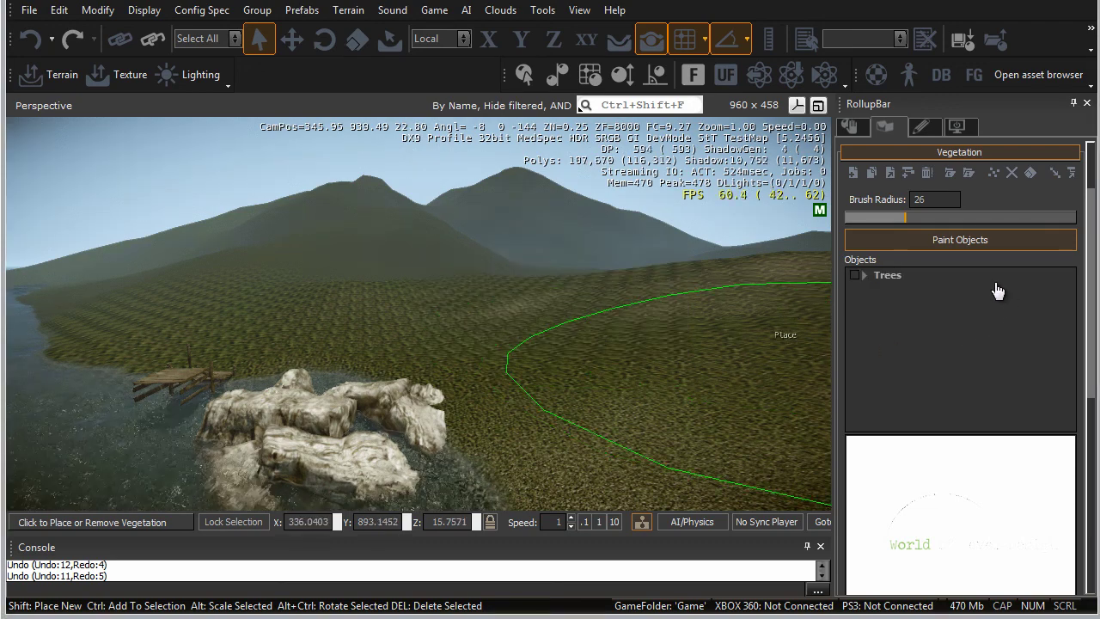
Step: Add b_aspen_f.cgf and b_aspen_g_dead.cgf from the aspen folder to the Trees category
right_click(890, 275)
click(946, 299)
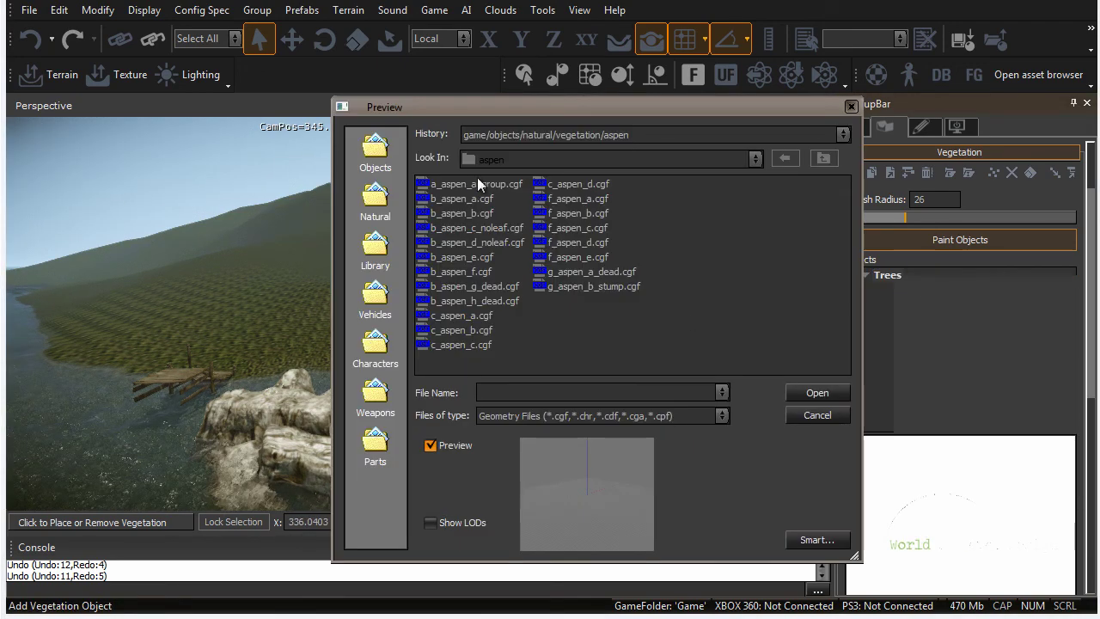
shift+click(481, 288)
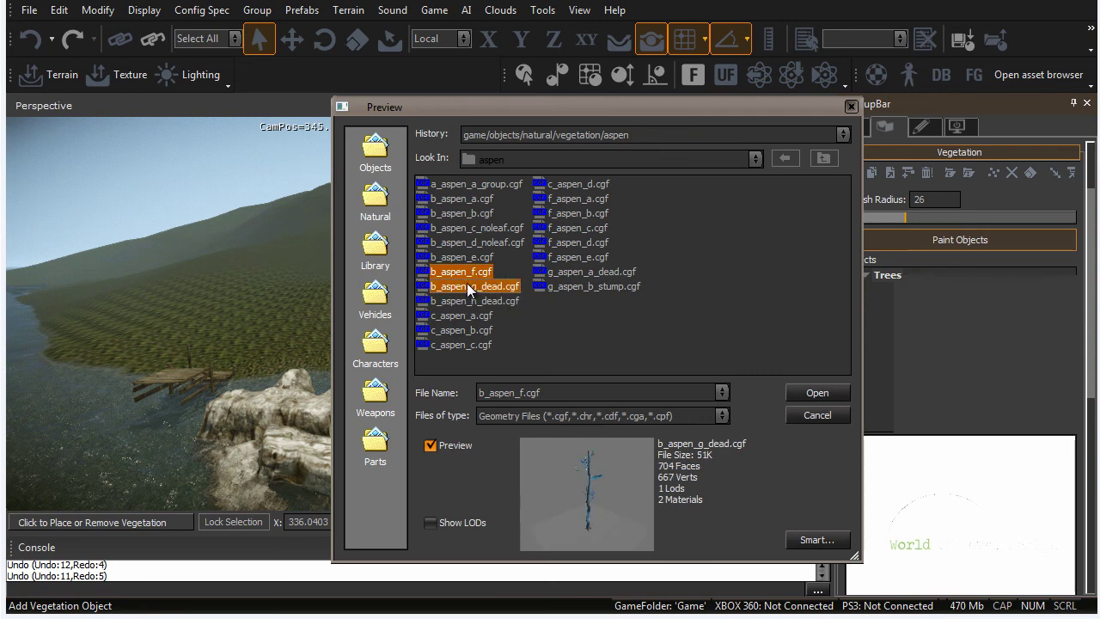
click(913, 290)
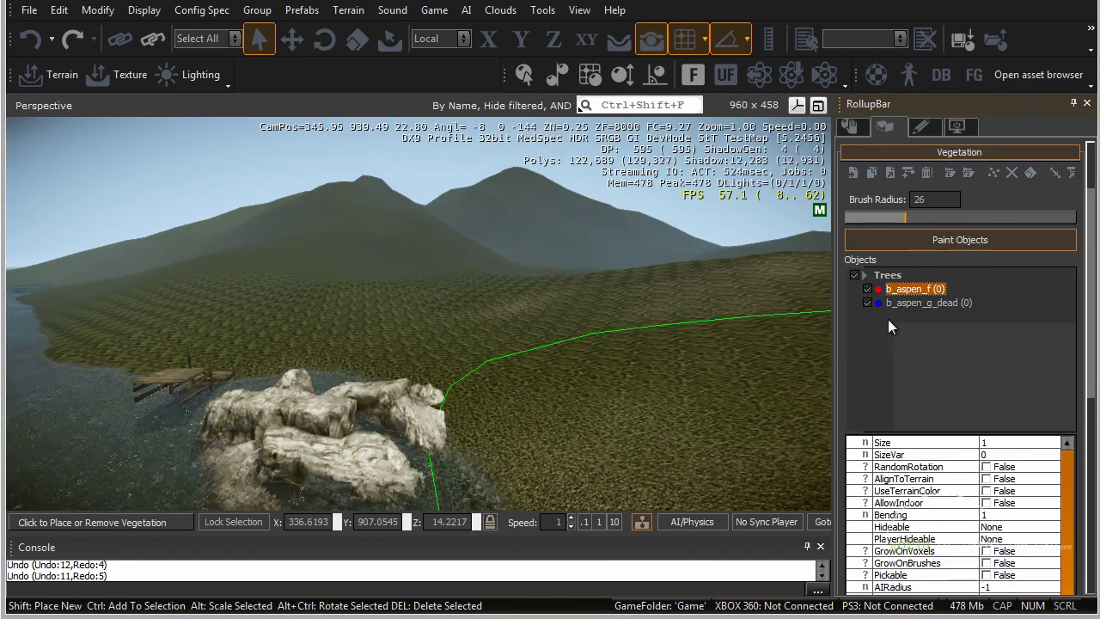
Step: Try painting b_aspen_f and b_aspen_g_dead together on the slope beside the rocks, and undo the painting
click(944, 303)
drag(1088, 265, 1088, 230)
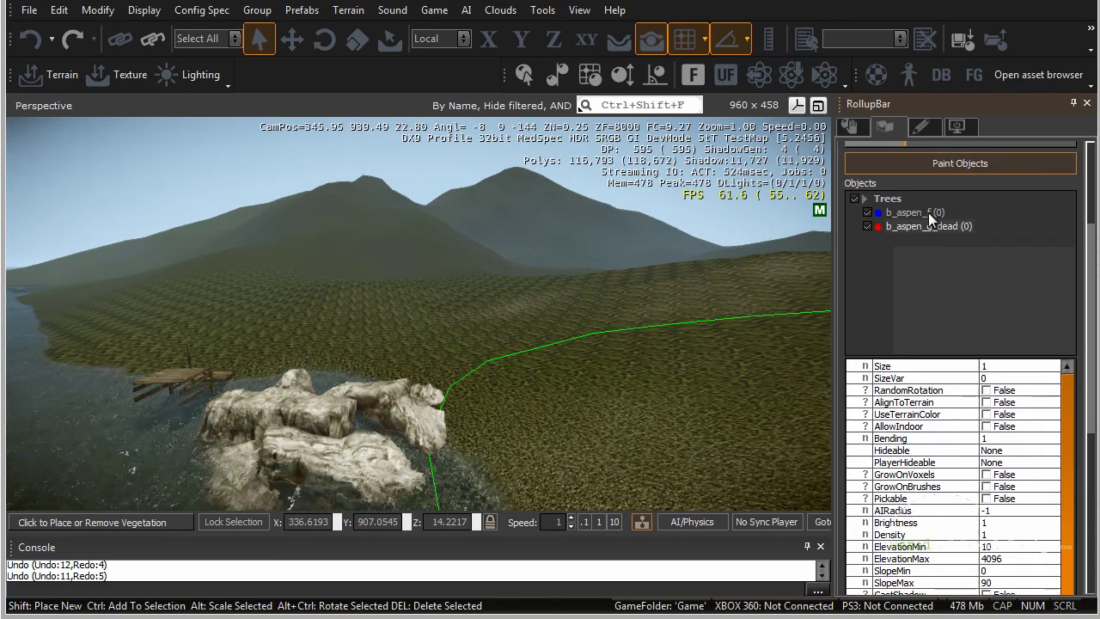
click(928, 213)
ctrl+click(929, 228)
click(596, 324)
key(d)
key(w)
right_drag(619, 356, 615, 361)
scroll(616, 360, down, 5)
key(ctrl+z)
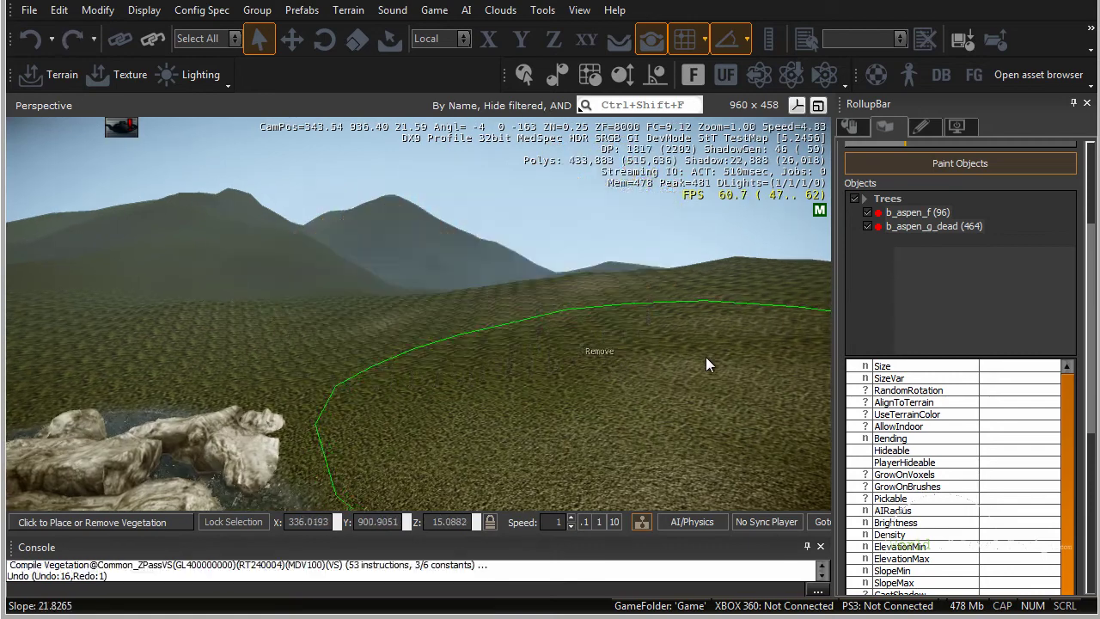
Step: Set the SizeVar of b_aspen_f to 0.5
scroll(1075, 387, up, 2)
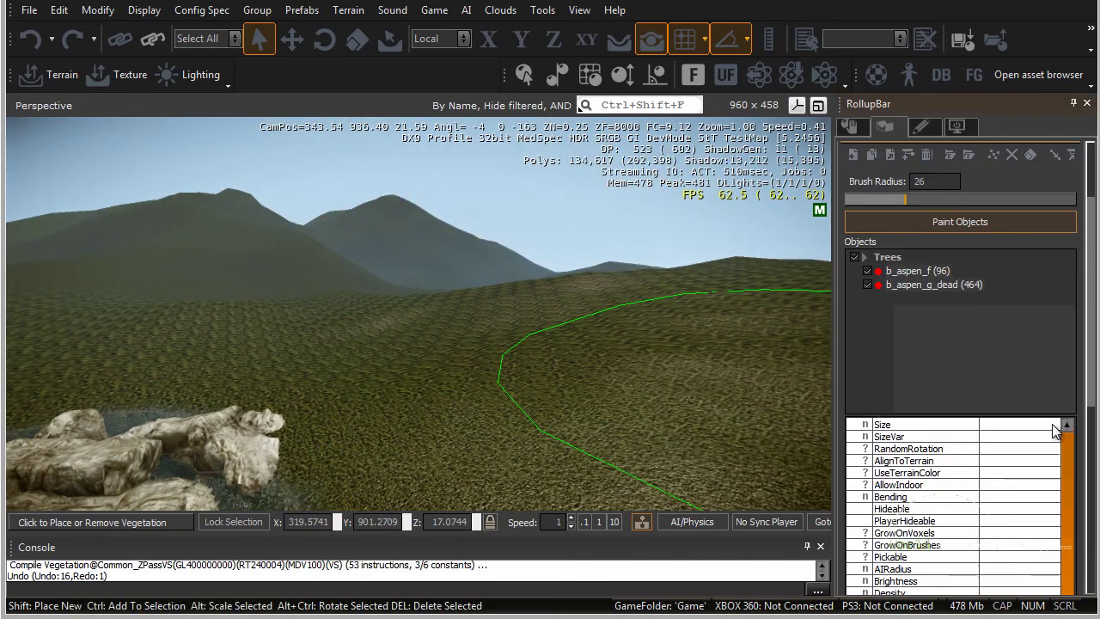
scroll(1096, 371, down, 2)
click(916, 204)
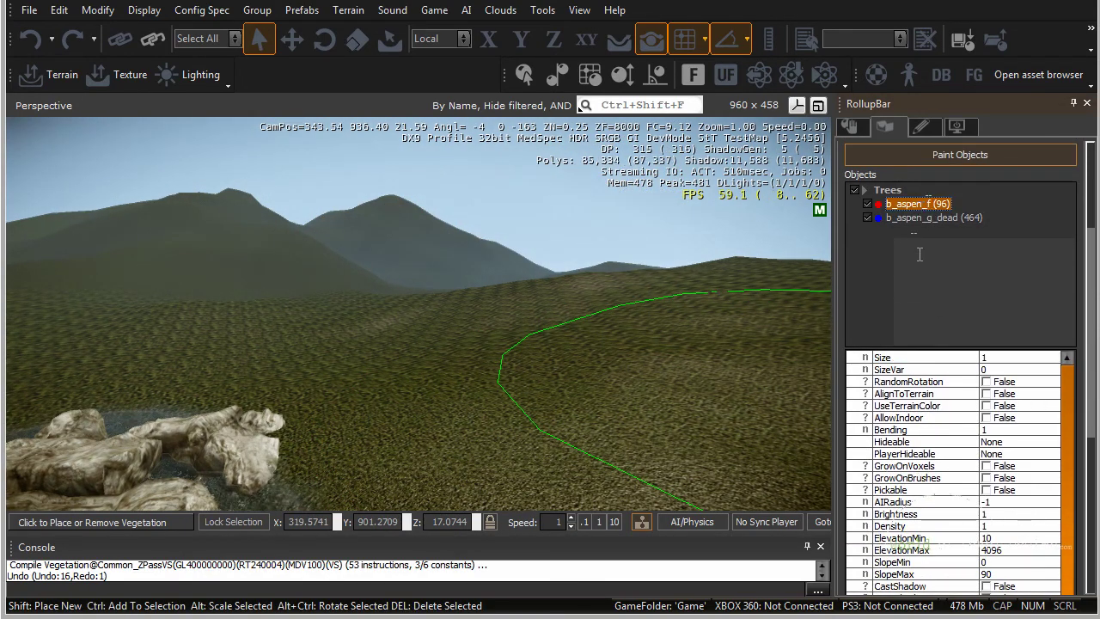
click(997, 371)
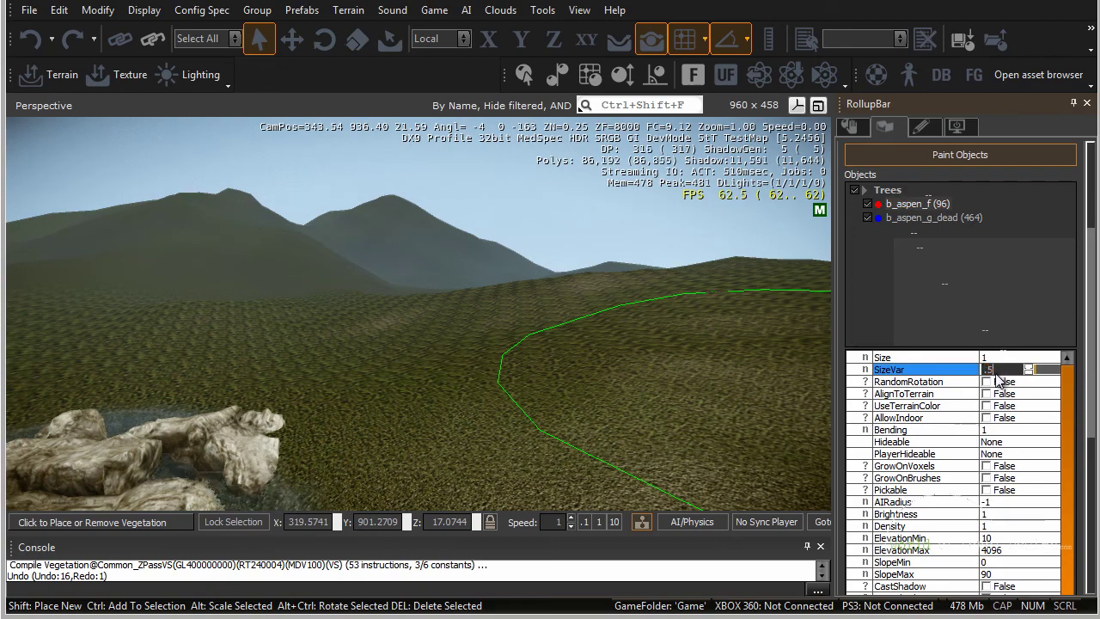
Step: Try painting b_aspen_f alone on the slope to check its size variation, and undo the painting
click(499, 360)
right_drag(567, 351, 579, 343)
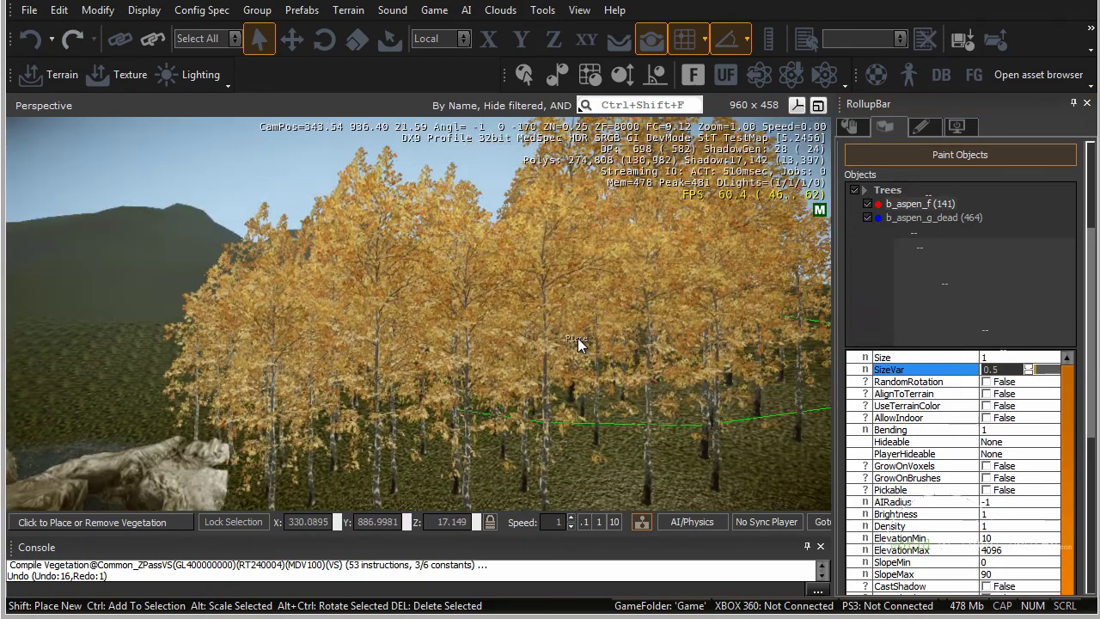
key(ctrl+z)
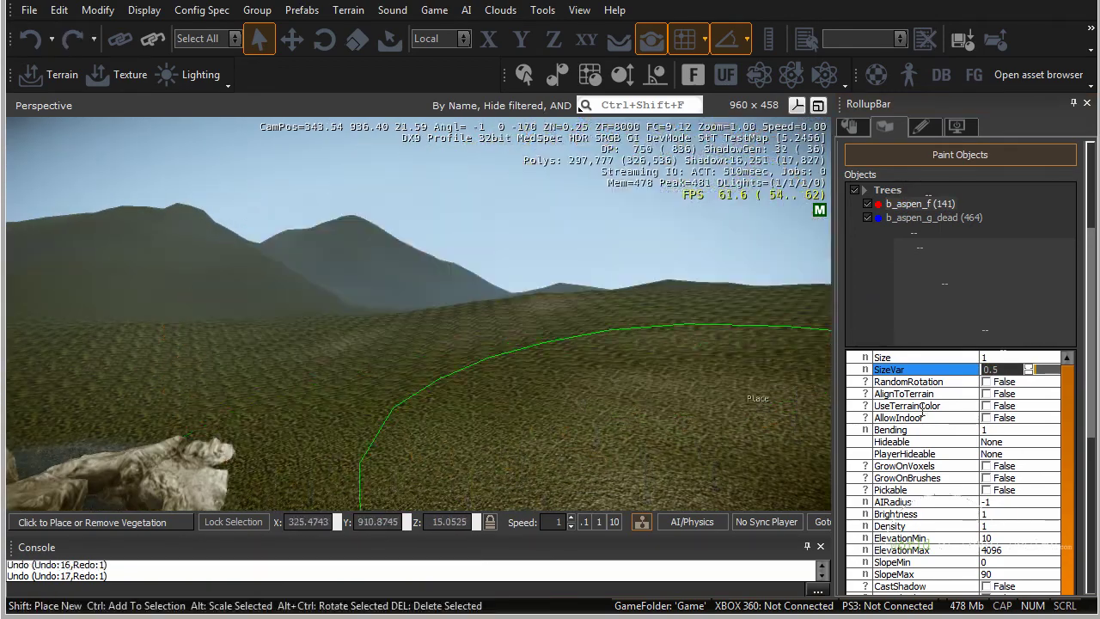
Step: Set the Density of b_aspen_f to 25 and its SlopeMax to 40
drag(1088, 363, 1087, 423)
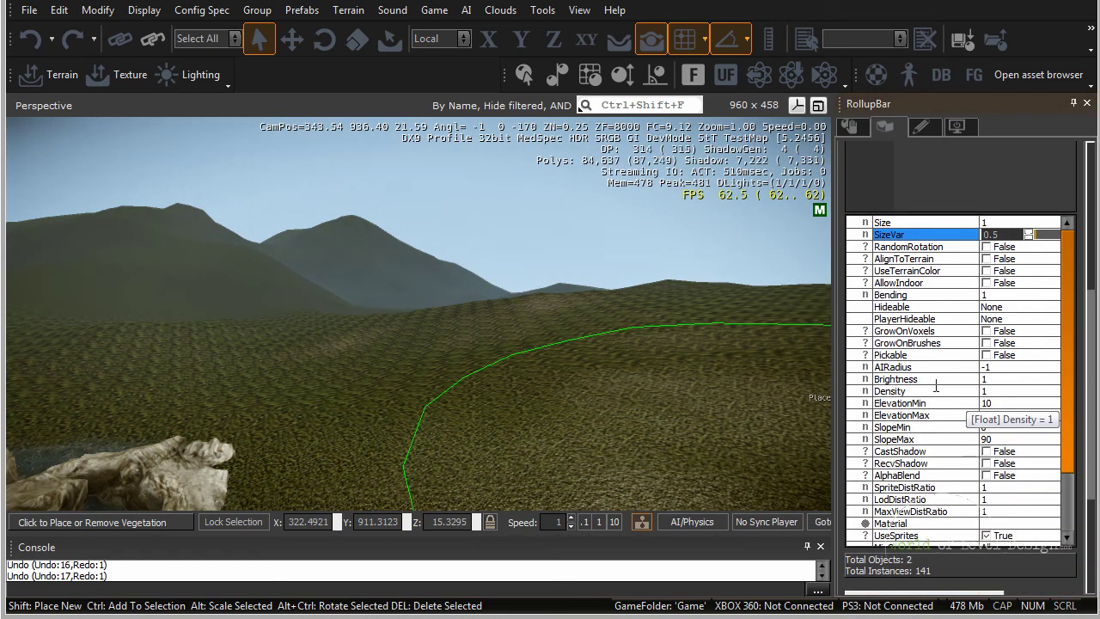
click(1000, 391)
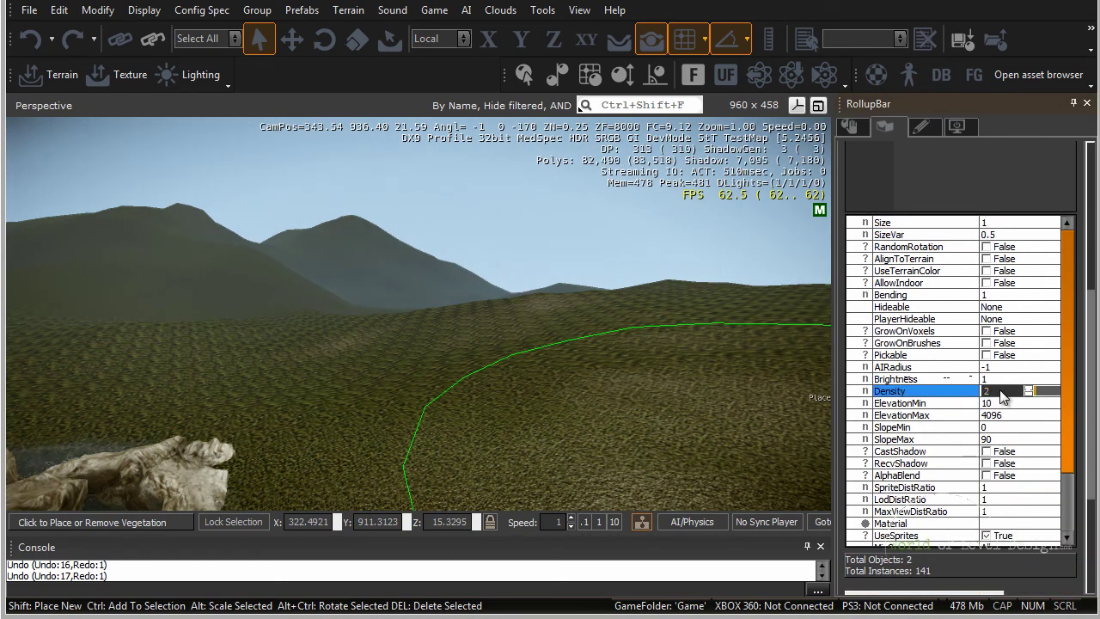
click(986, 440)
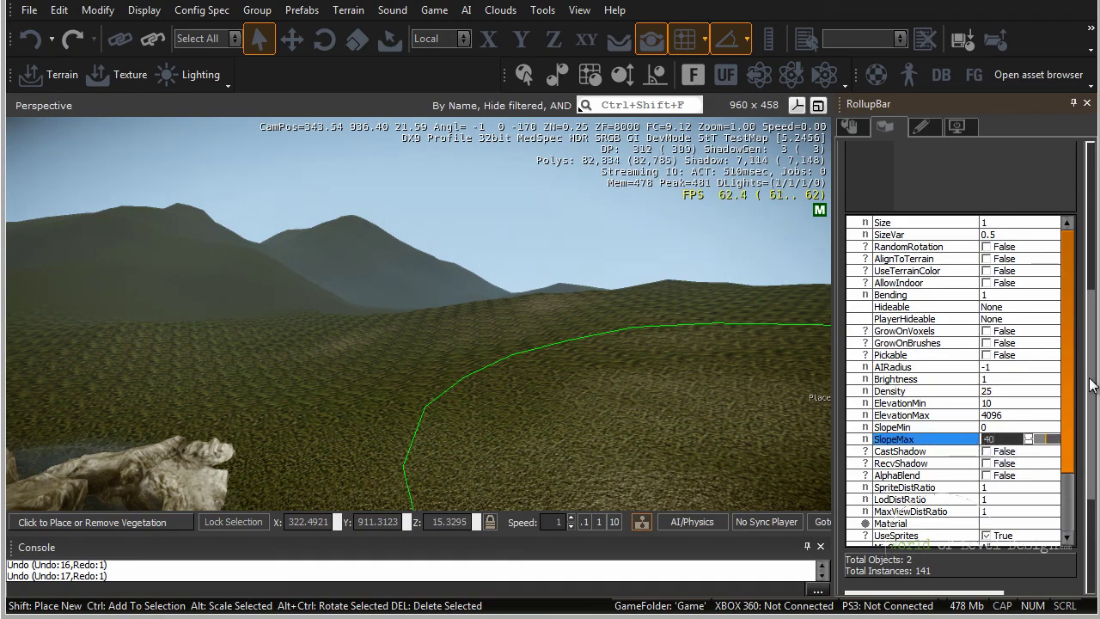
Step: Paint a sparse grove of b_aspen_f trees on the slope beside the shoreline rocks
click(460, 385)
mouse_move(575, 336)
right_down()
mouse_move(513, 322)
mouse_move(535, 334)
right_up()
key(s)
click(441, 332)
key(w)
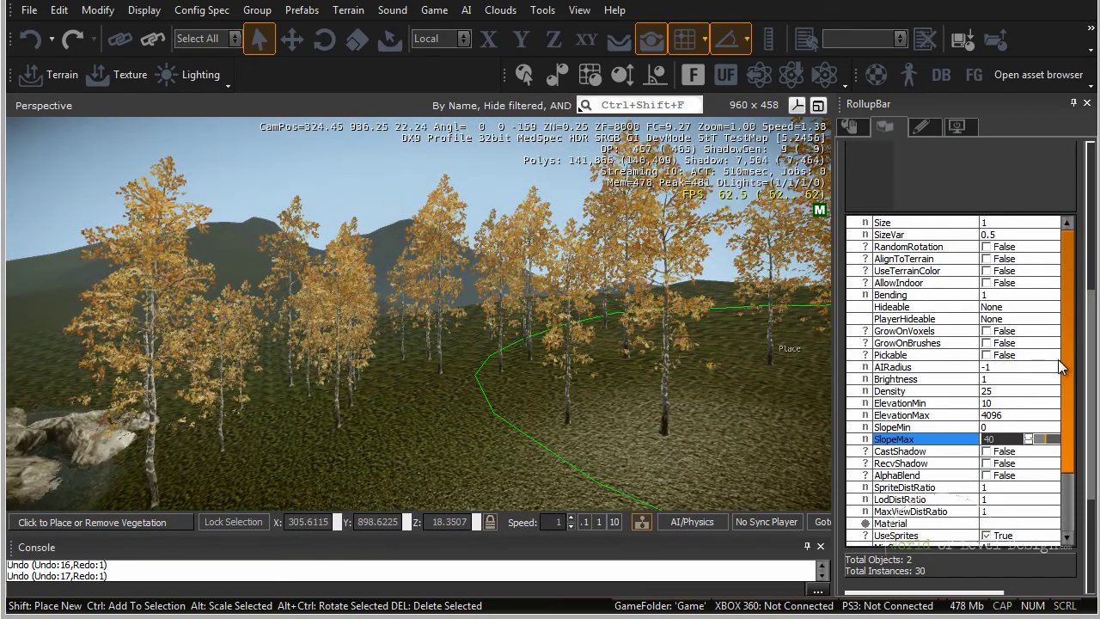
Step: Set the Brightness of b_aspen_f to 0.7 and check the painted grove
click(995, 380)
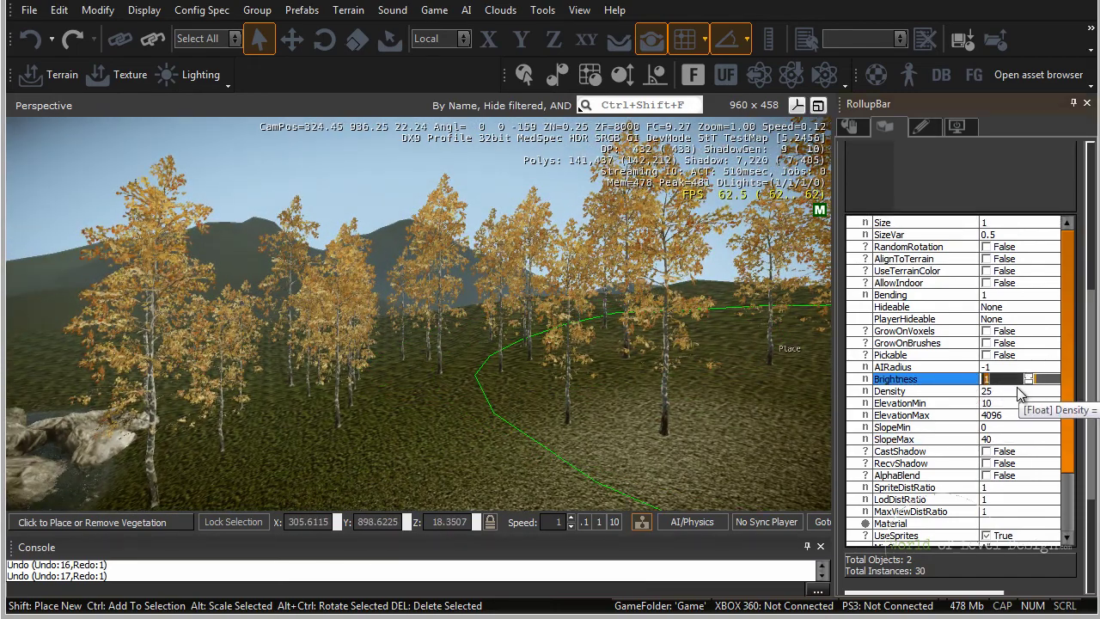
text(.7)
key(Return)
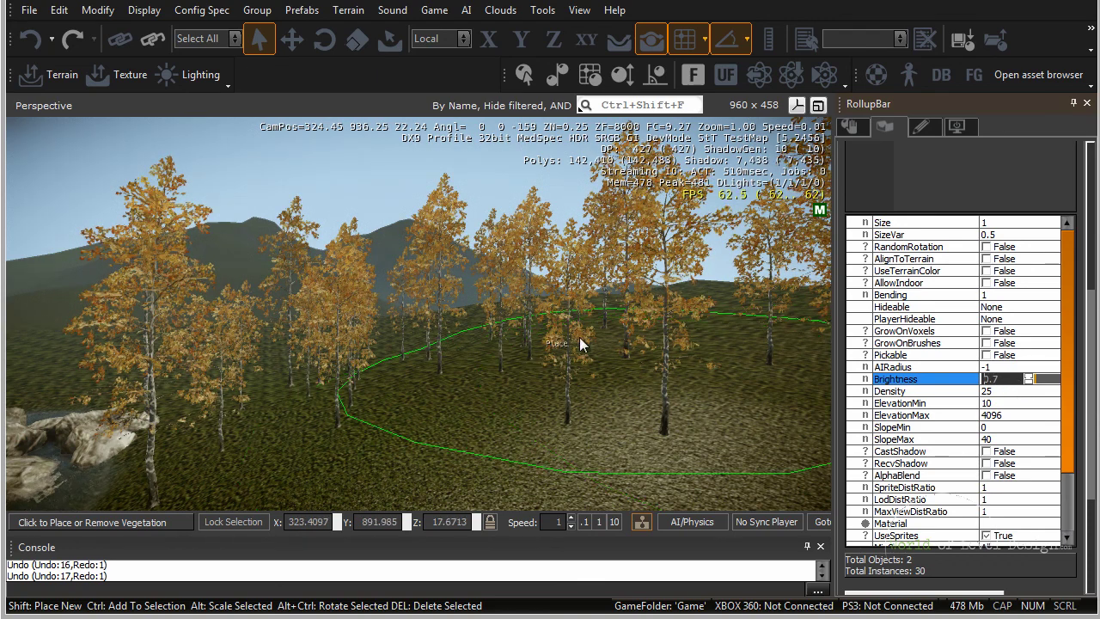
right_drag(580, 344, 578, 334)
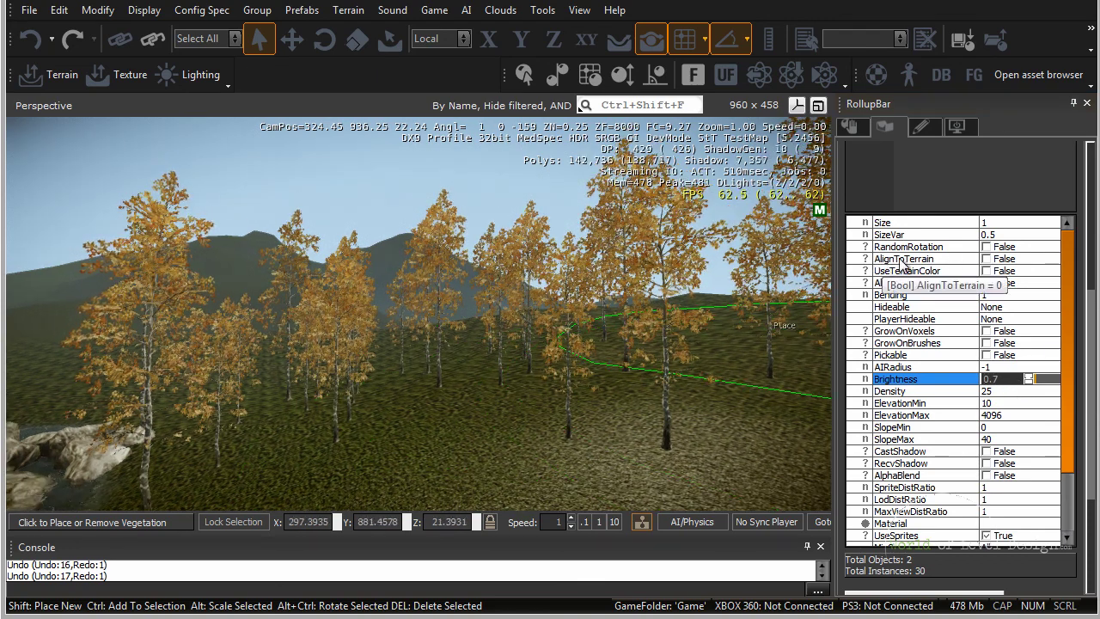
Step: Try AlignToTerrain on b_aspen_f, view the grove from the side, and turn the option off again
click(986, 260)
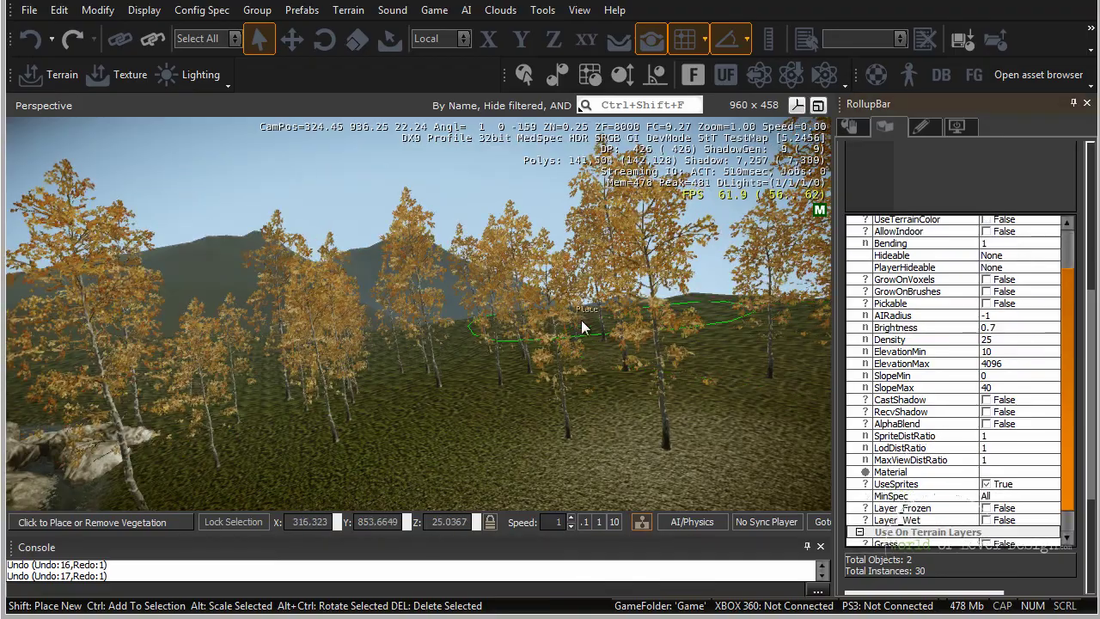
key(d)
right_drag(582, 339, 592, 308)
scroll(997, 258, up, 2)
click(993, 245)
click(987, 245)
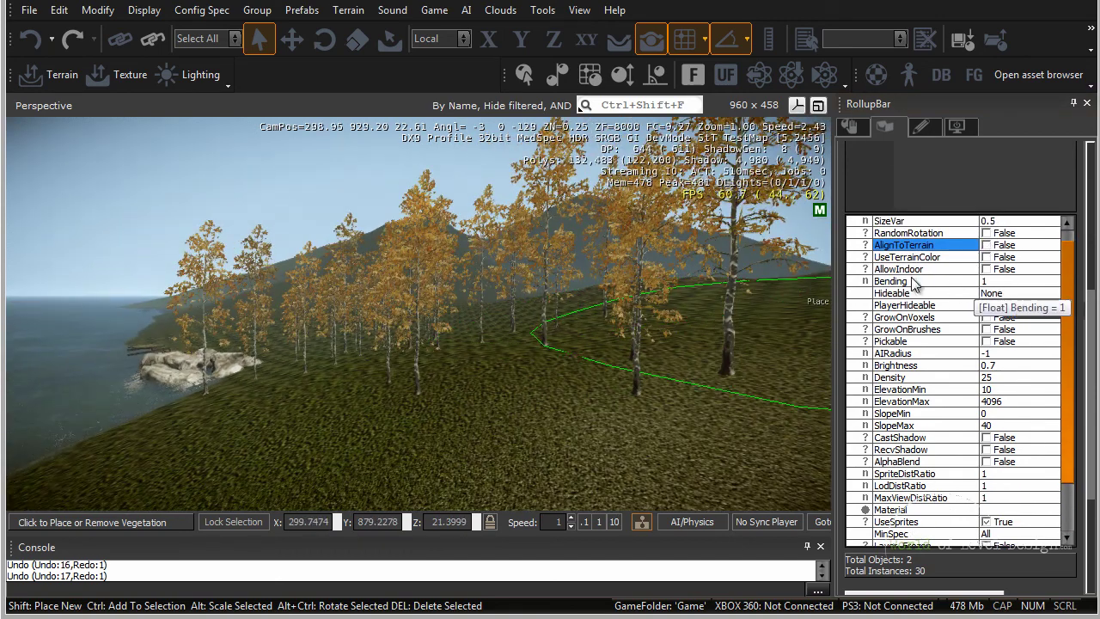
Step: Try a Bending of 2 on b_aspen_f, set it to 3, and view the grove
click(1006, 282)
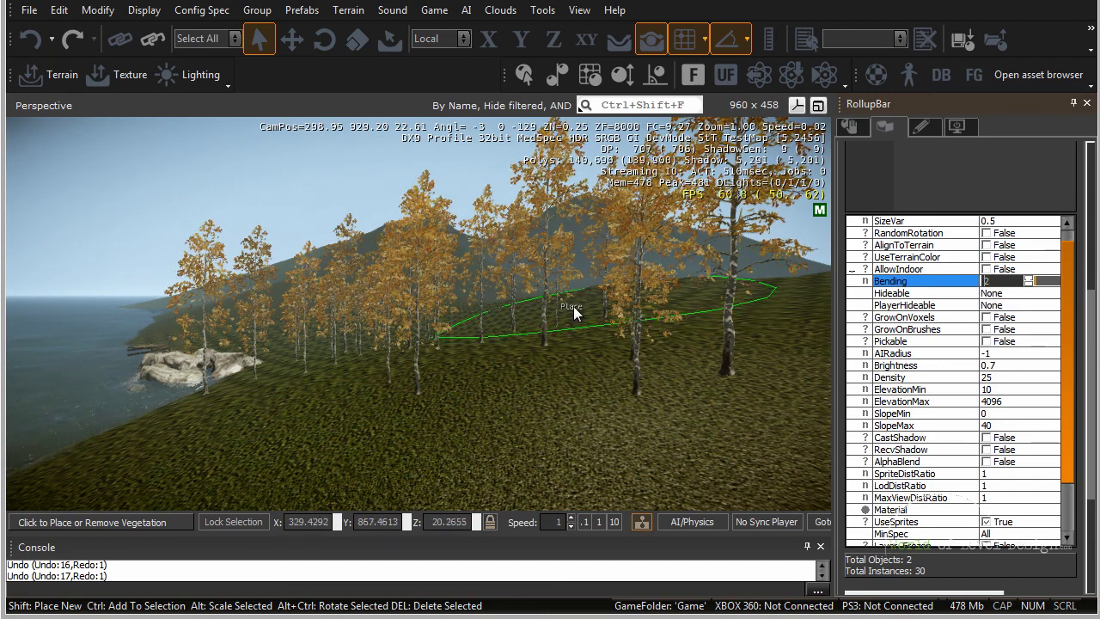
right_drag(574, 306, 635, 301)
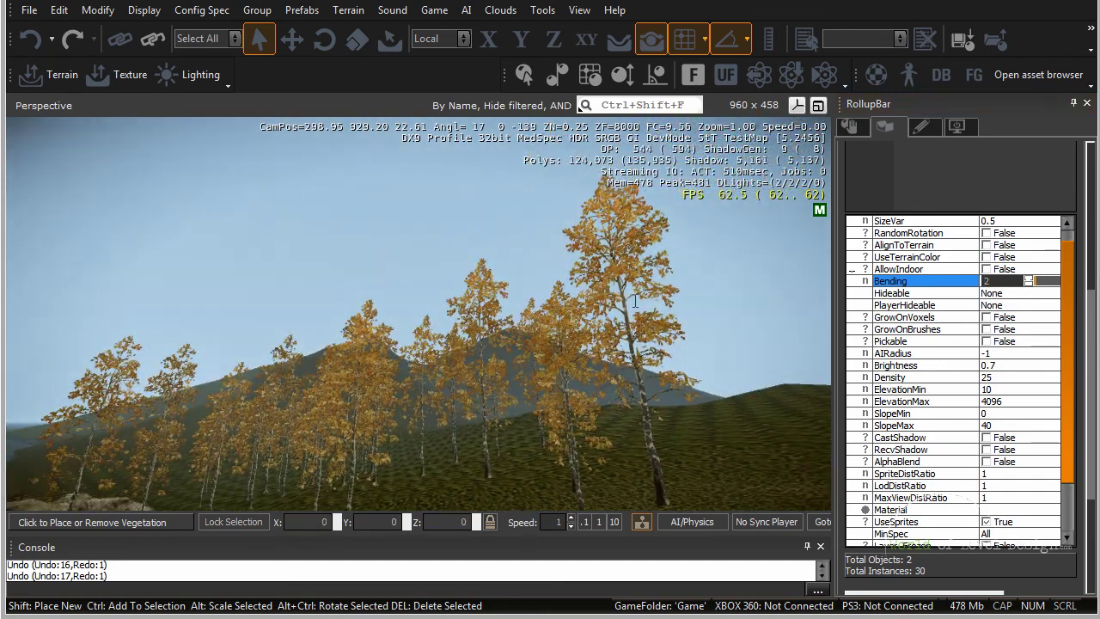
click(1005, 288)
click(1004, 281)
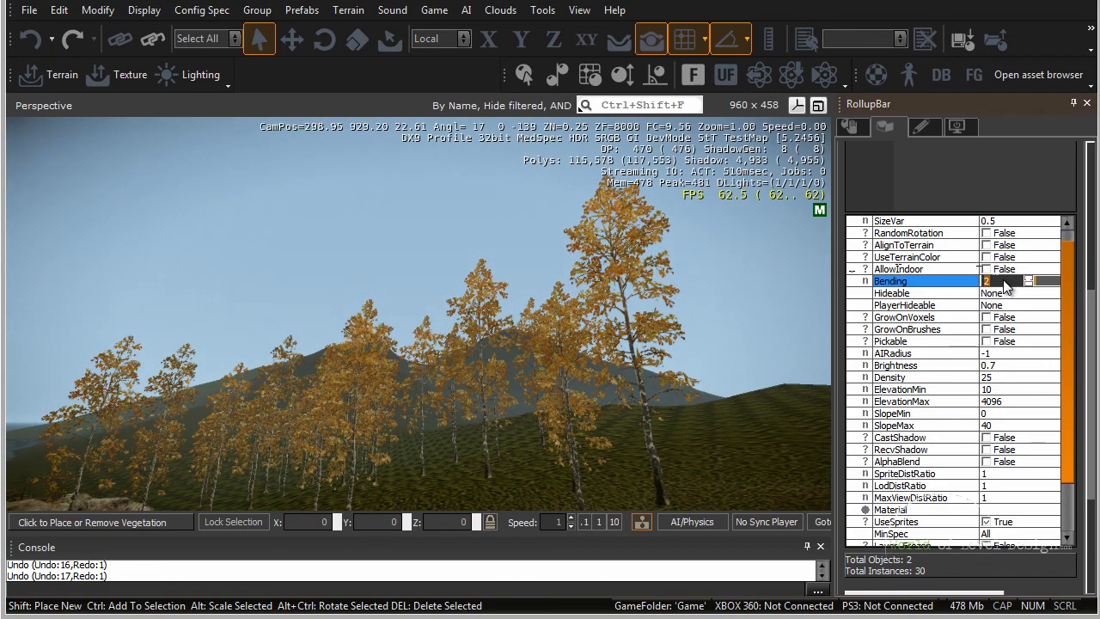
right_drag(492, 341, 491, 342)
key(a)
right_drag(619, 408, 611, 407)
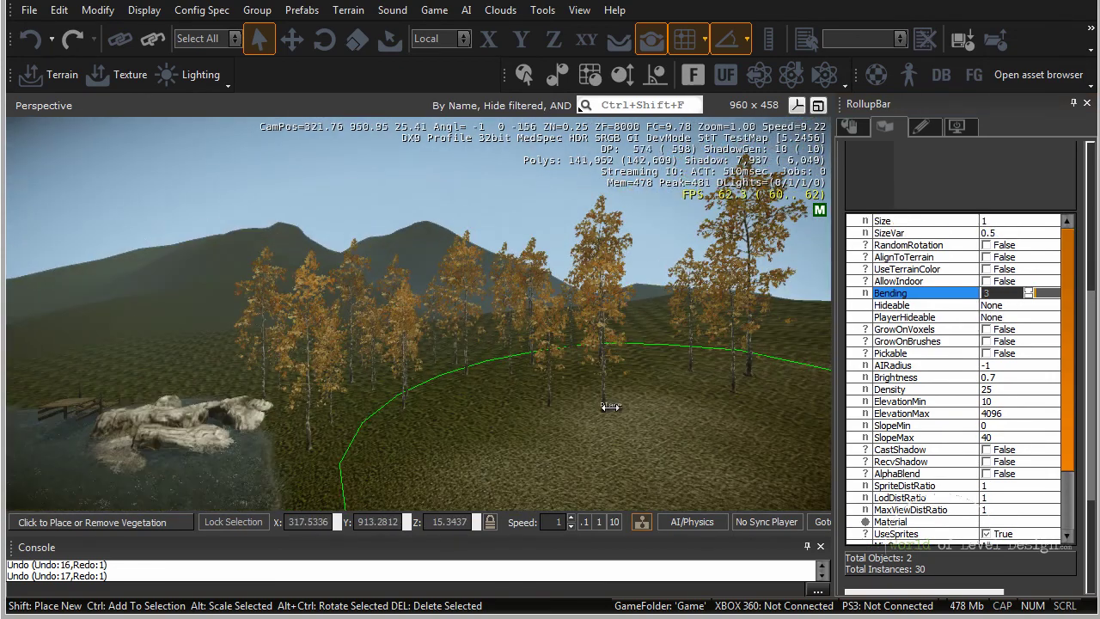
Step: Set the SizeVar of b_aspen_g_dead to 0.3
scroll(972, 228, up, 5)
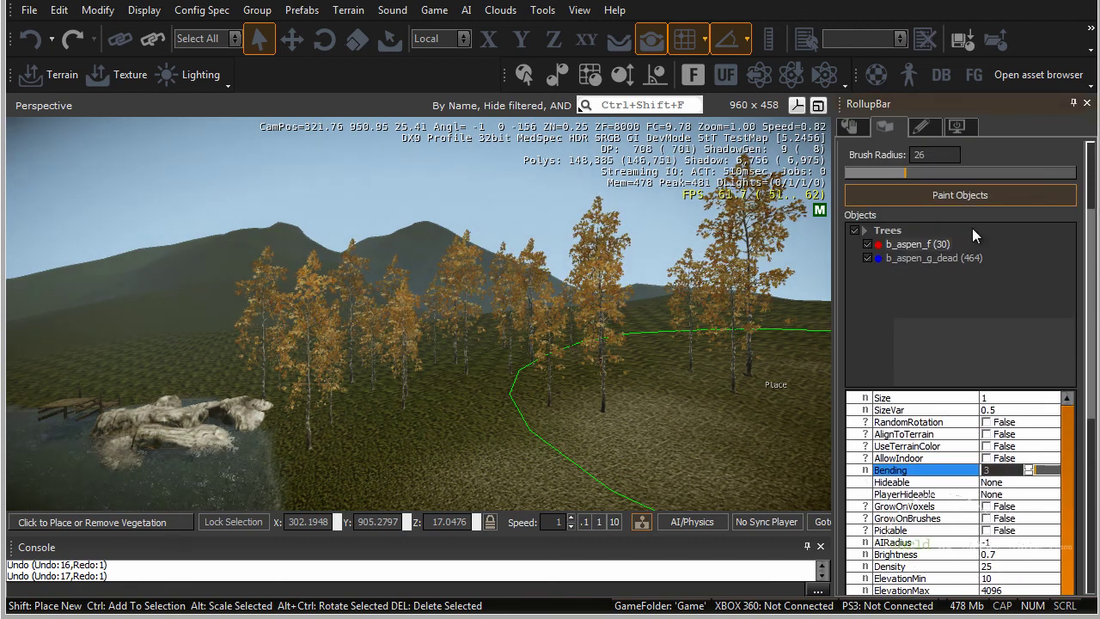
click(943, 257)
drag(1092, 241, 1096, 333)
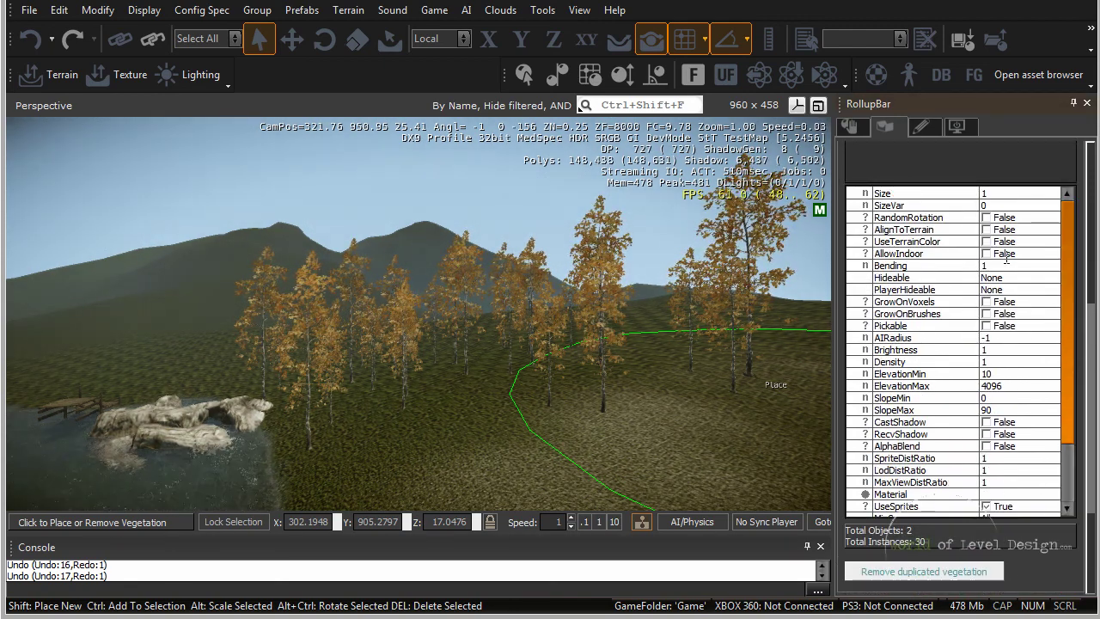
click(993, 207)
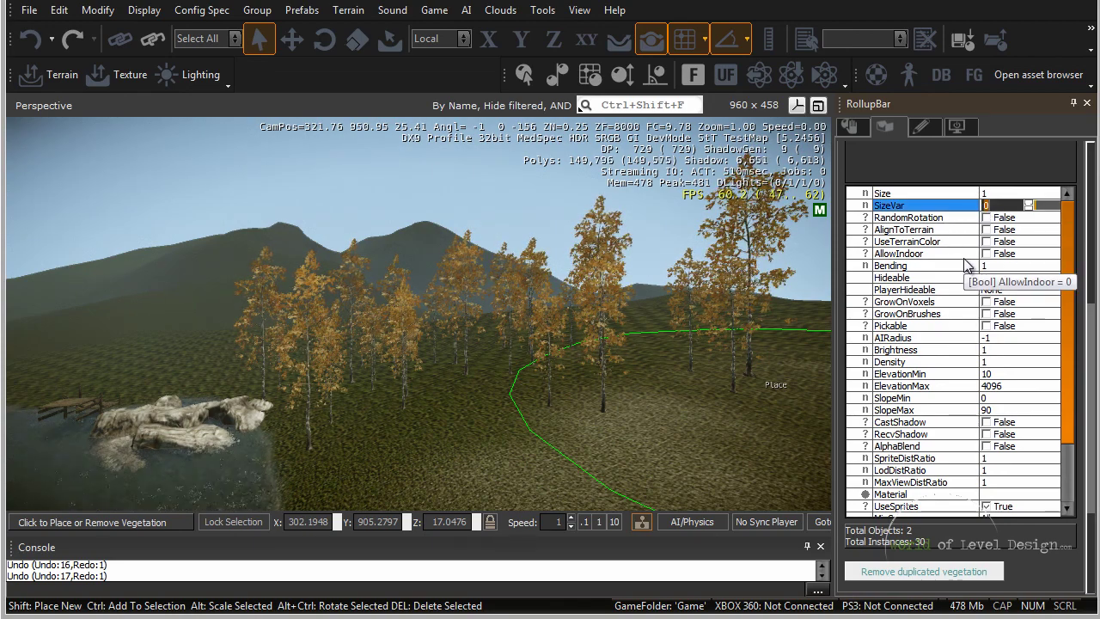
text(0.3)
Step: Try painting b_aspen_g_dead on the open ground beside the aspen grove, and undo the painting
right_drag(533, 335, 584, 348)
key(d)
drag(583, 347, 607, 370)
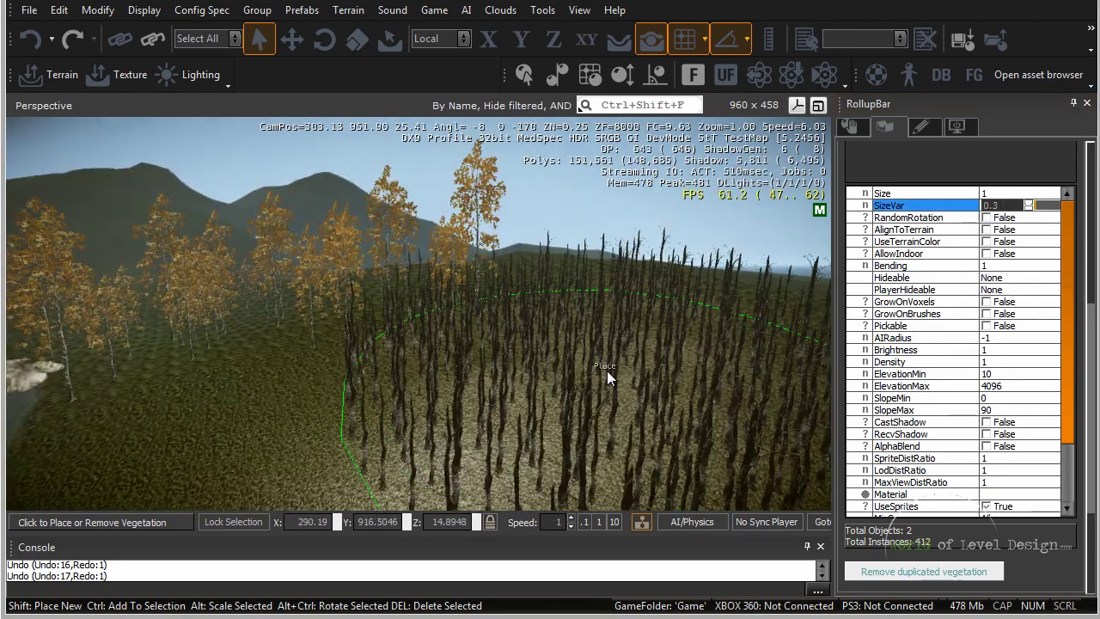
mouse_move(607, 370)
right_down()
mouse_move(620, 370)
mouse_move(615, 358)
mouse_move(559, 357)
right_up()
key(ctrl+z)
key(s)
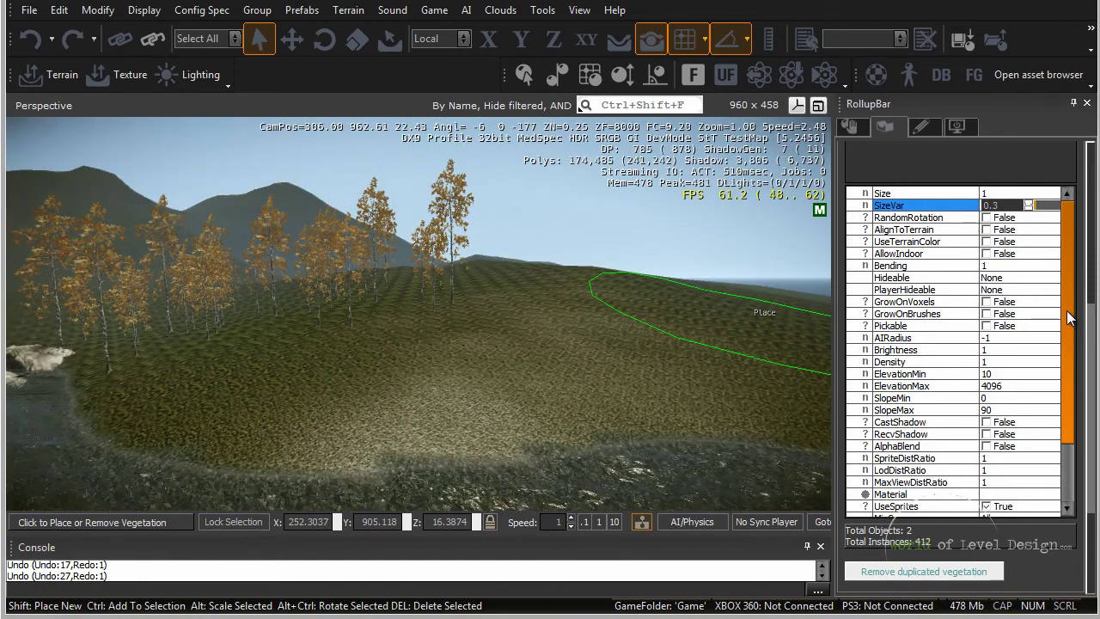
Step: Set b_aspen_g_dead to a Density of 50, a SlopeMax of 30 and a Size of 2
scroll(1070, 318, down, 1)
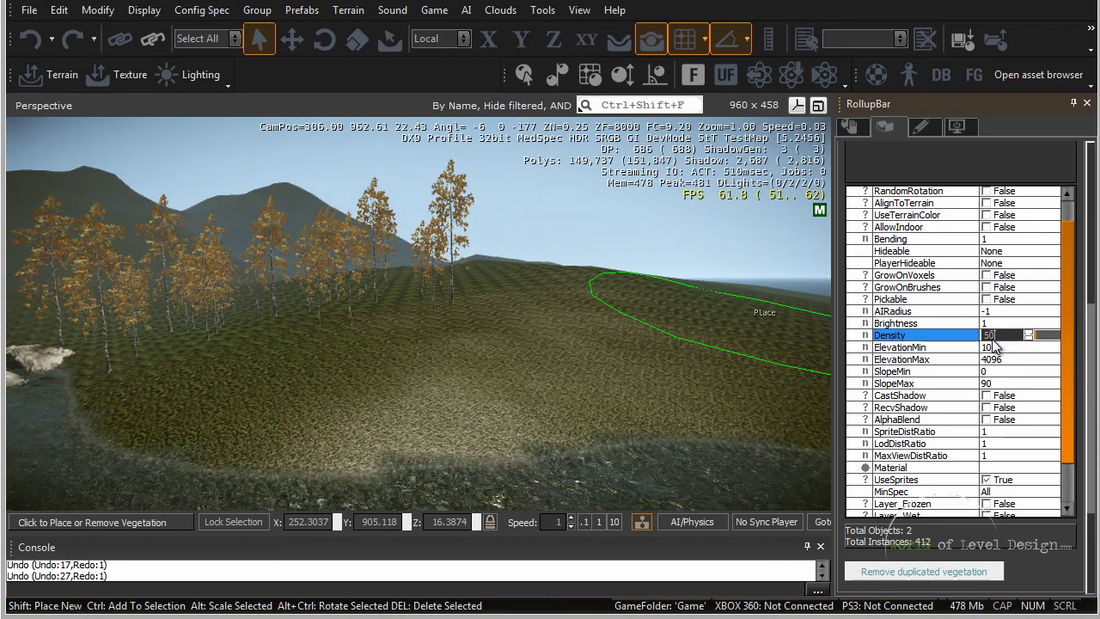
click(1006, 383)
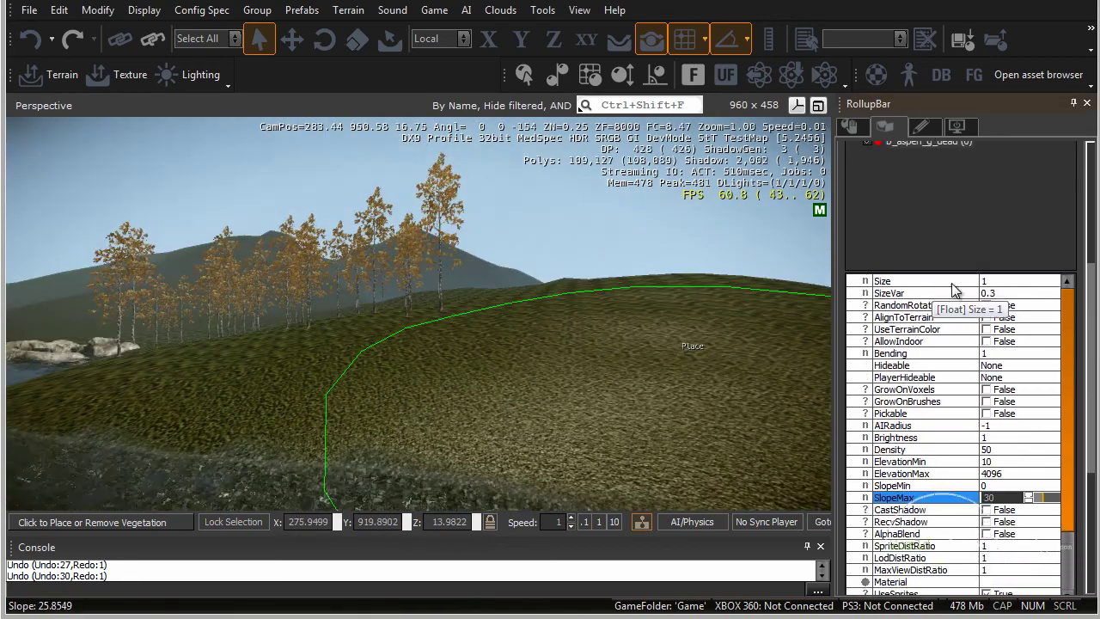
click(1002, 283)
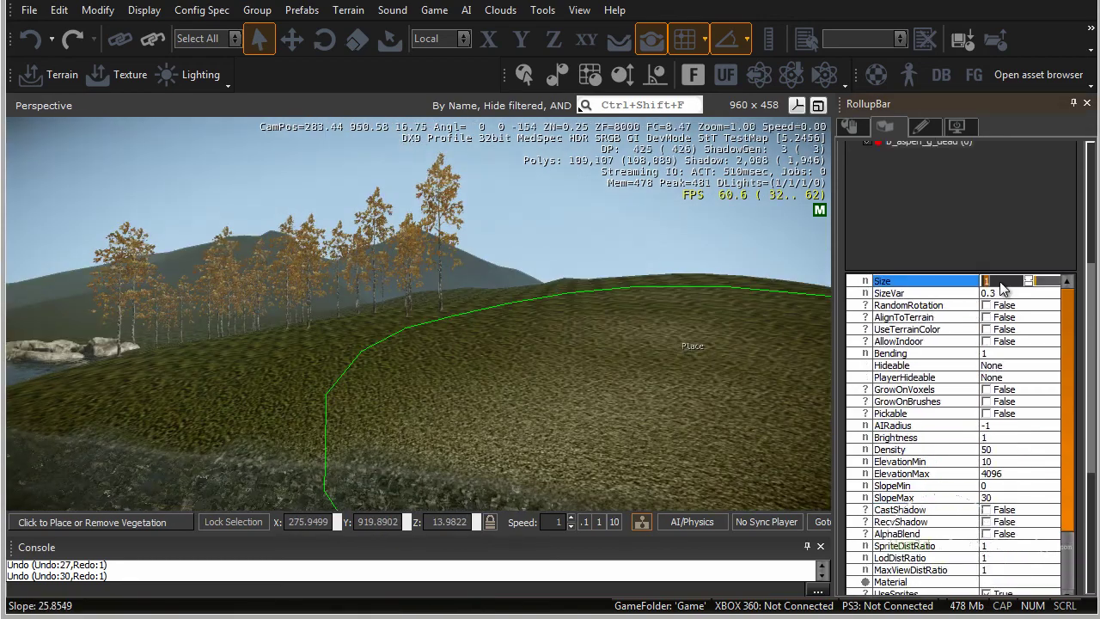
Step: Try painting the enlarged b_aspen_g_dead trees on the open slope, and undo the painting
click(526, 318)
key(s)
key(a)
mouse_move(532, 322)
right_down()
mouse_move(547, 323)
mouse_move(538, 323)
right_up()
key(w)
key(a)
key(ctrl+z)
Step: Paint a few b_aspen_g_dead trees in among the b_aspen_f grove near the shoreline rocks
key(w)
key(a)
right_drag(360, 344, 363, 345)
key(s)
key(d)
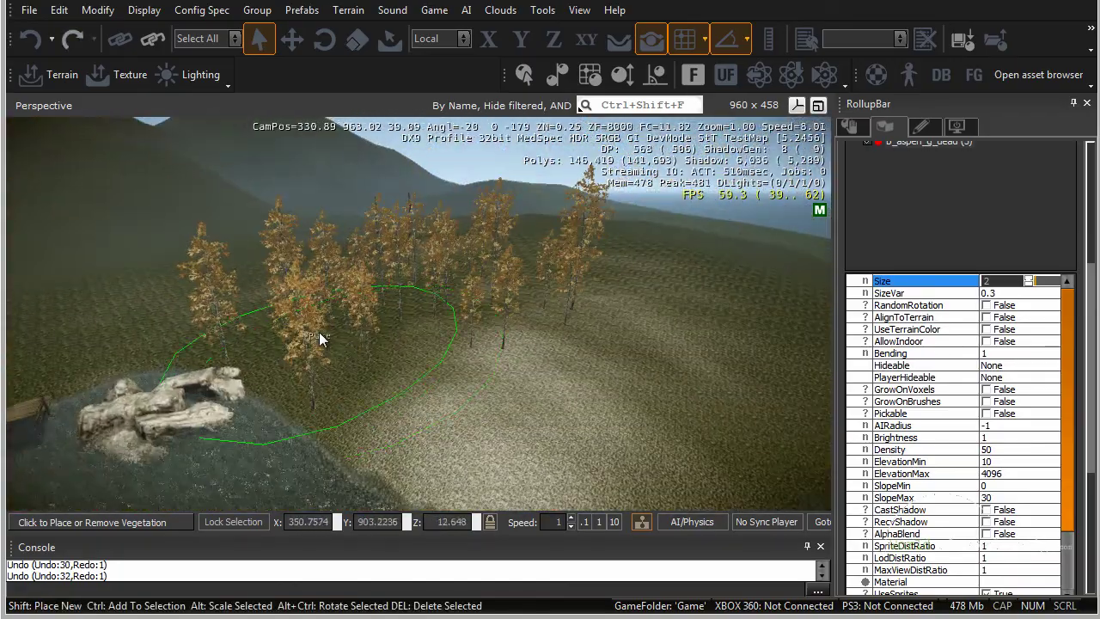
Step: Paint more b_aspen_g_dead trees through the b_aspen_f grove on the slope beside the shoreline rocks
drag(373, 320, 513, 287)
key(w)
right_drag(546, 296, 551, 300)
key(a)
key(d)
key(s)
key(d)
key(w)
key(a)
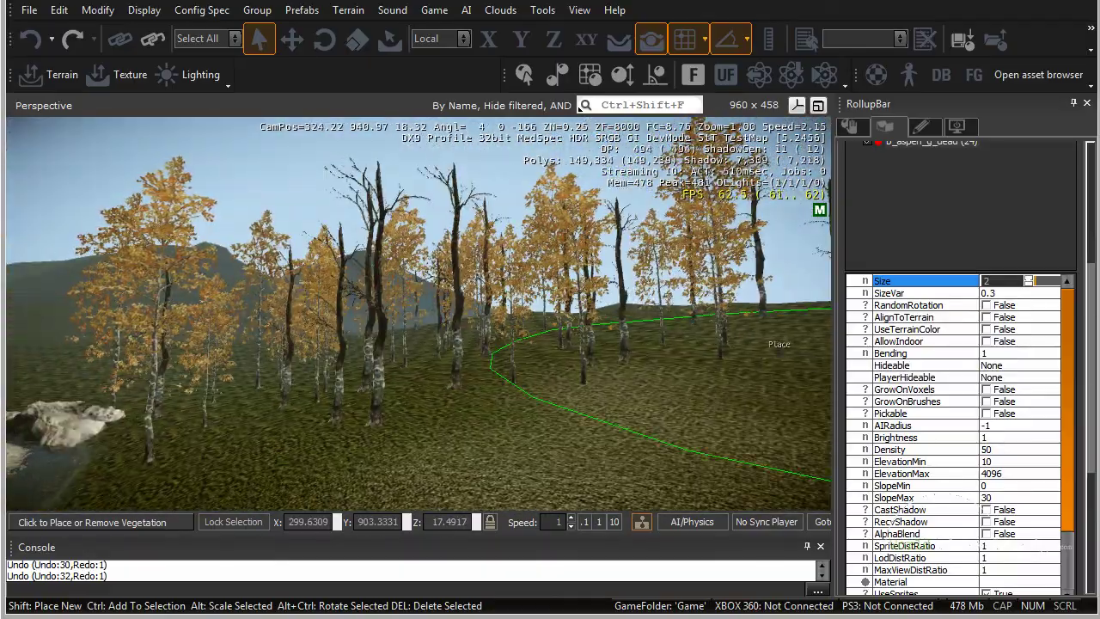
Step: Replace the b_aspen_g_dead vegetation object with f_aspen_d.cgf from the aspen folder
scroll(919, 327, up, 4)
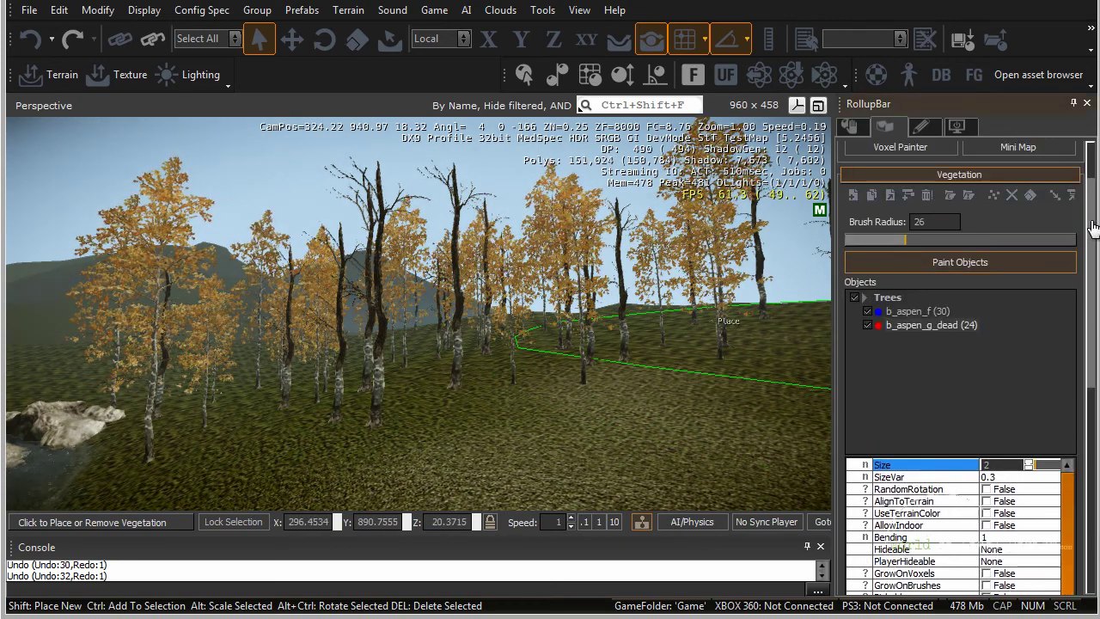
click(916, 327)
right_click(915, 333)
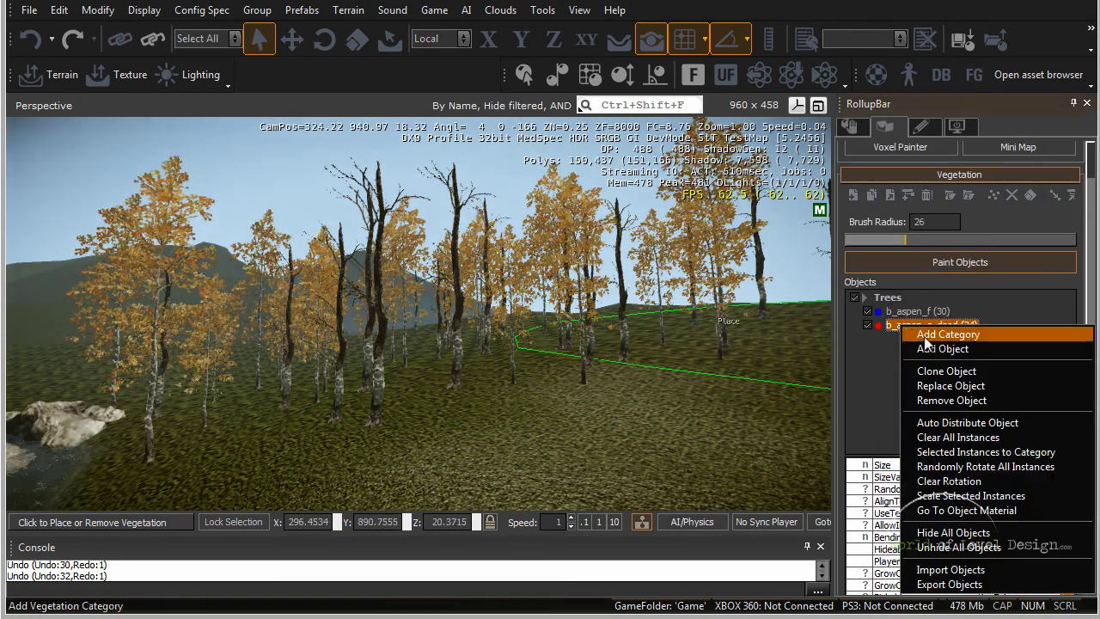
click(965, 385)
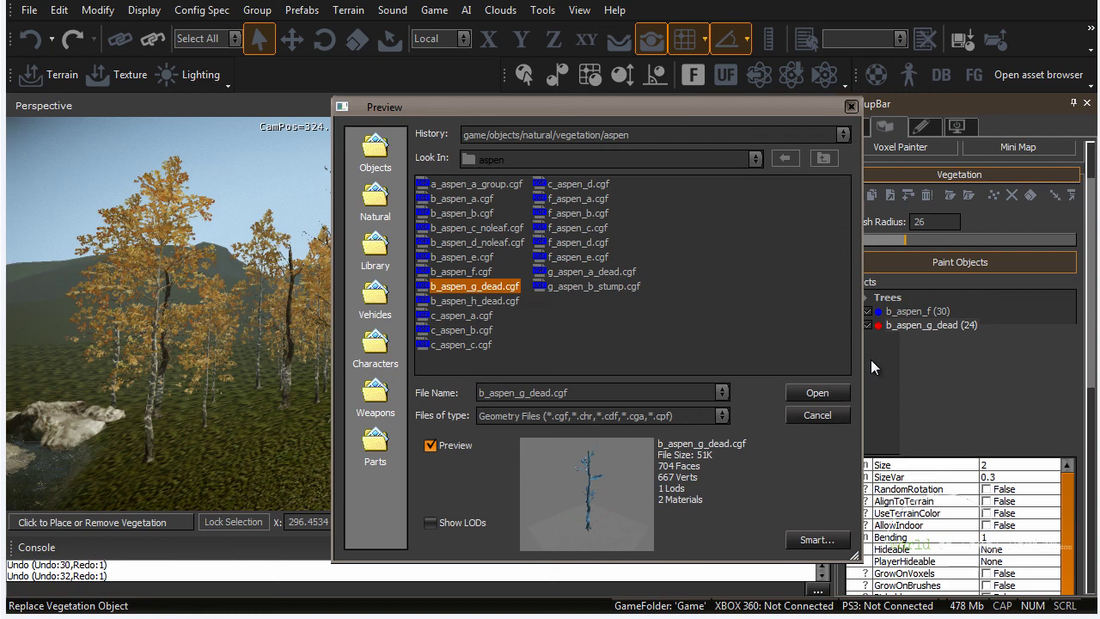
click(475, 299)
key(Down)
click(608, 272)
key(Up)
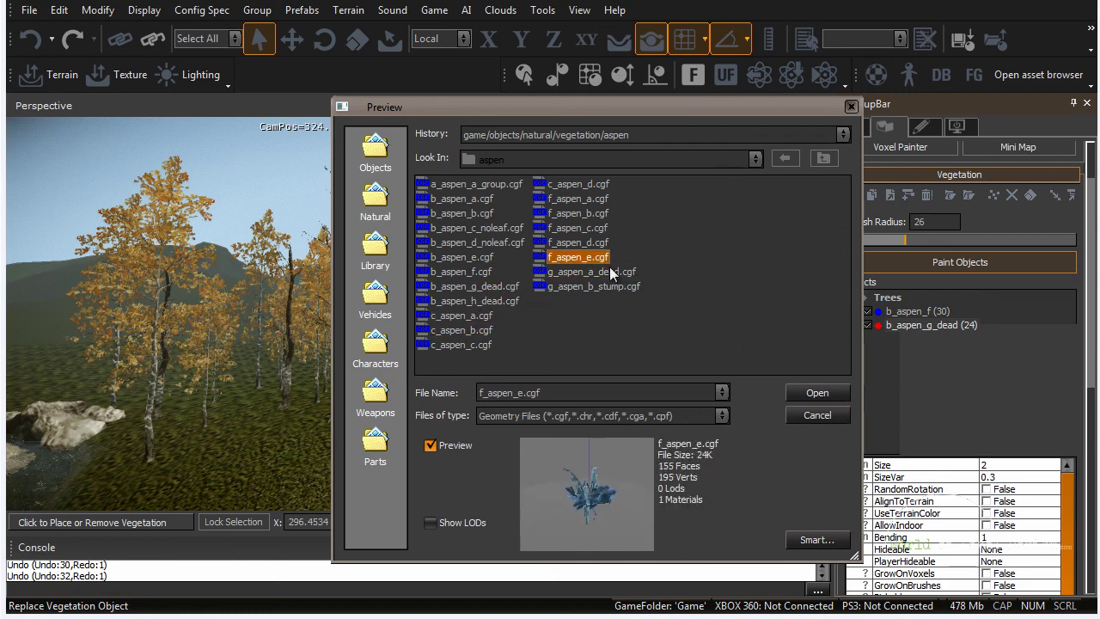
key(Up)
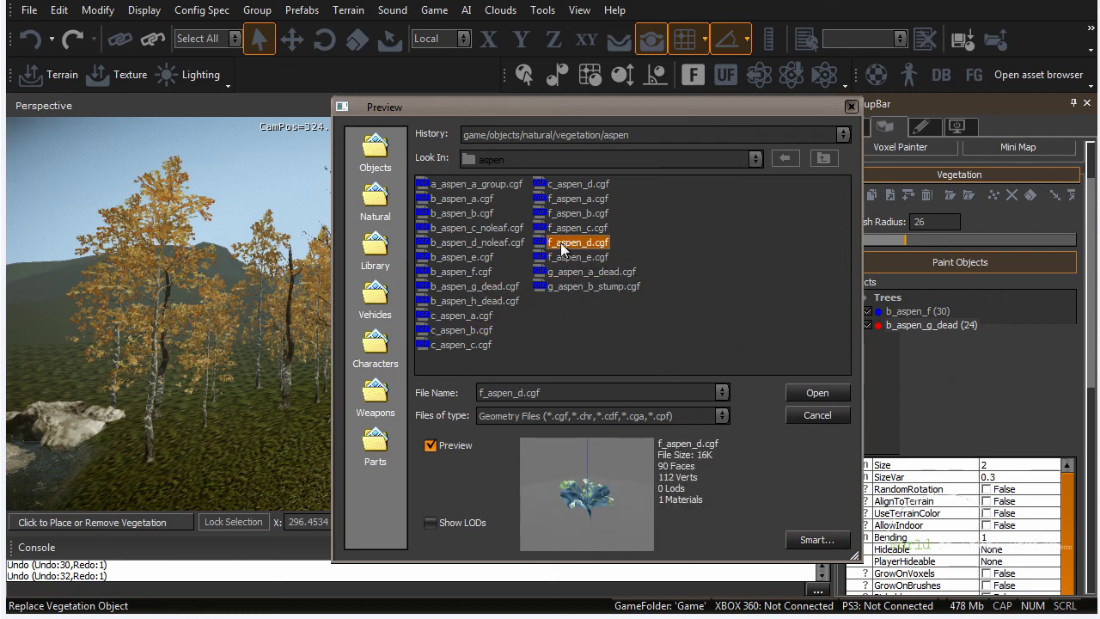
double_click(580, 244)
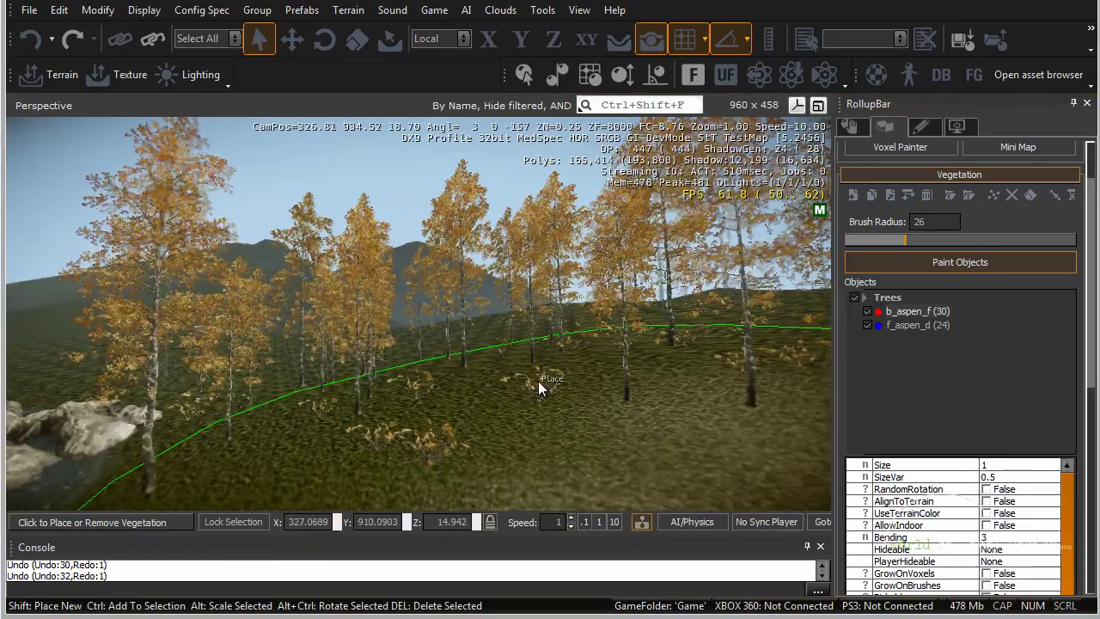
Step: Paint the whole Trees category, b_aspen_f and f_aspen_d together, across the open slope around the existing grove
key(w)
right_drag(539, 380, 539, 380)
key(s)
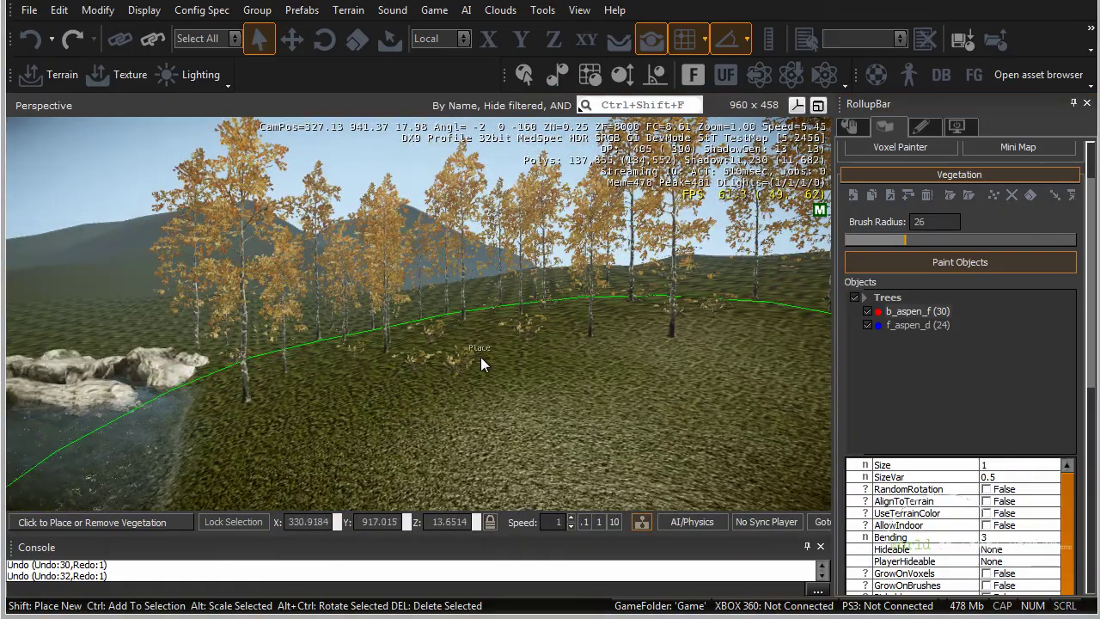
right_drag(481, 356, 496, 343)
key(s)
right_drag(400, 359, 400, 359)
click(890, 300)
key(w)
right_drag(579, 329, 584, 333)
key(s)
mouse_move(493, 280)
mouse_down()
mouse_move(638, 299)
mouse_move(622, 290)
mouse_up()
key(s)
right_drag(622, 290, 631, 294)
key(s)
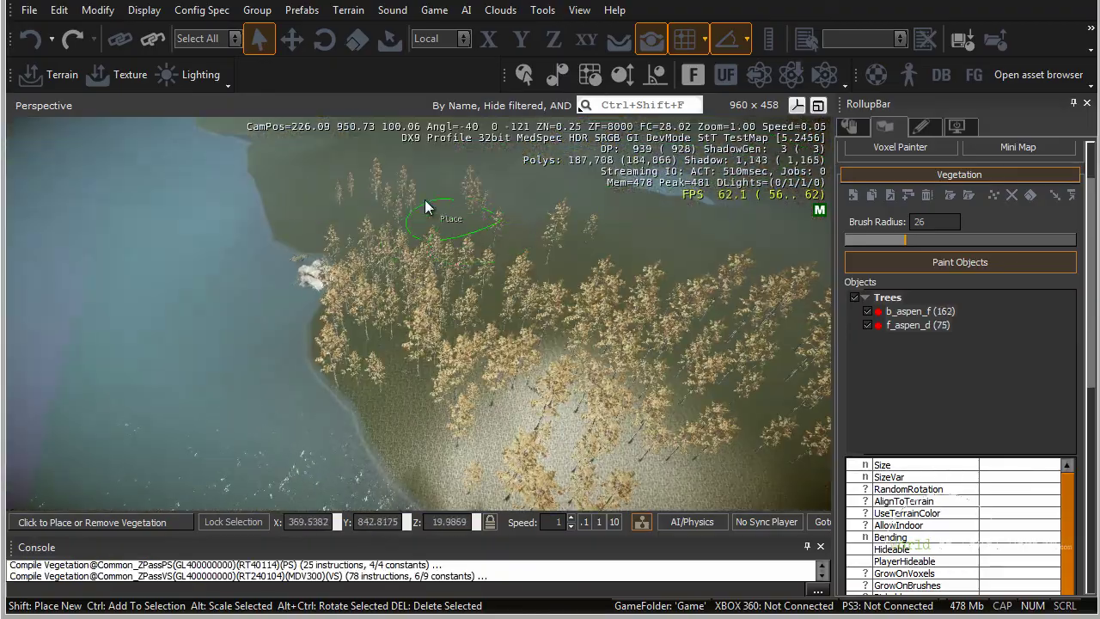
Step: Add a few more Trees category plants at the grove's far edge and inspect the mixed forest from ground level
drag(426, 201, 414, 206)
key(w)
mouse_move(392, 259)
right_down()
mouse_move(411, 256)
mouse_move(458, 306)
right_up()
key(w)
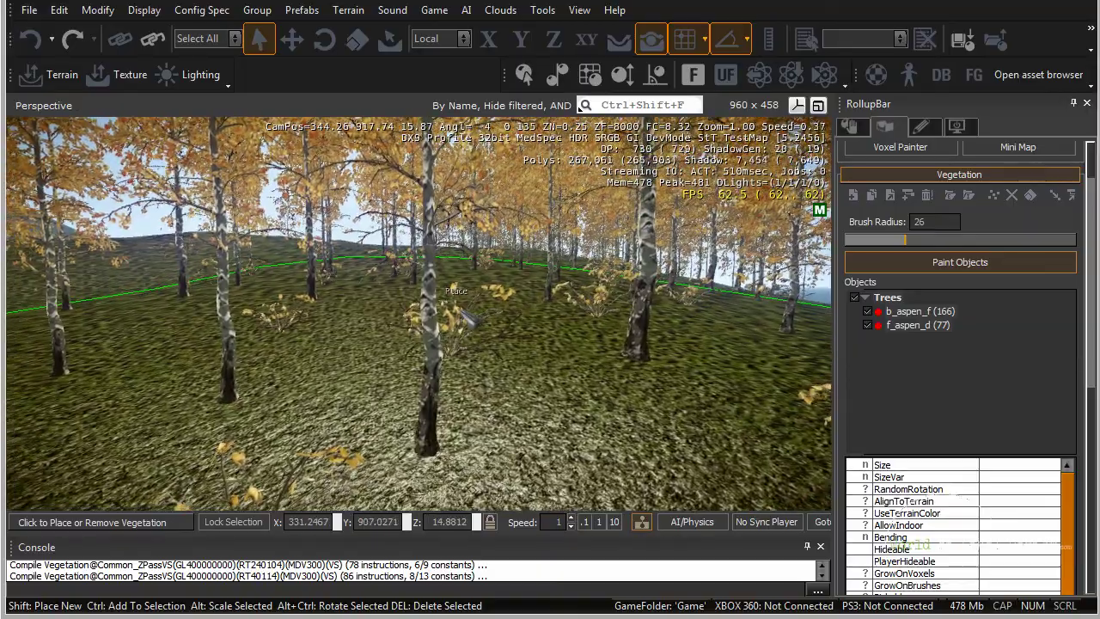